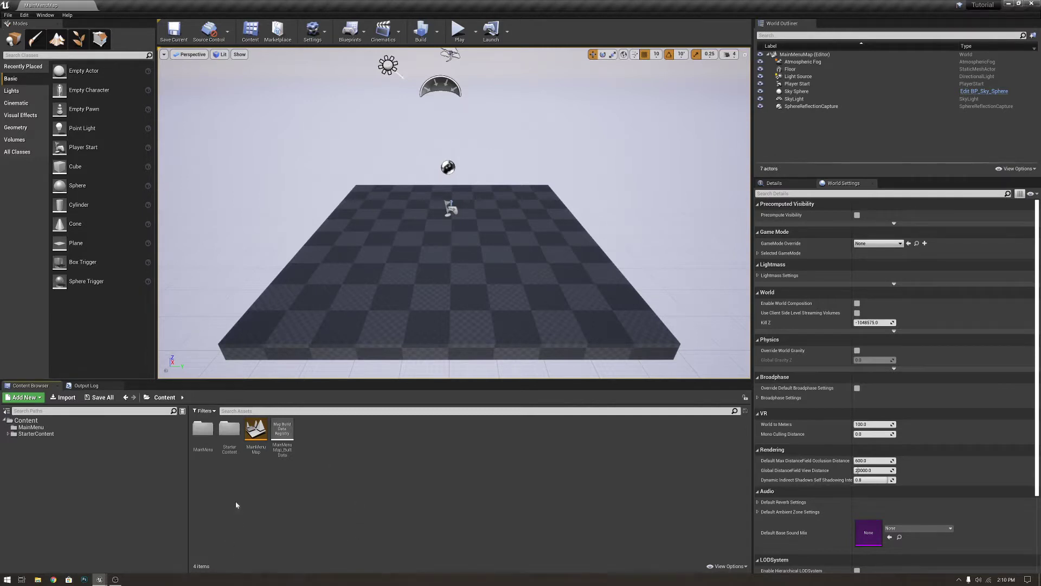
# - Open the empty MainMenu folder from the project's Content folder
pyautogui.doubleClick(202, 433)
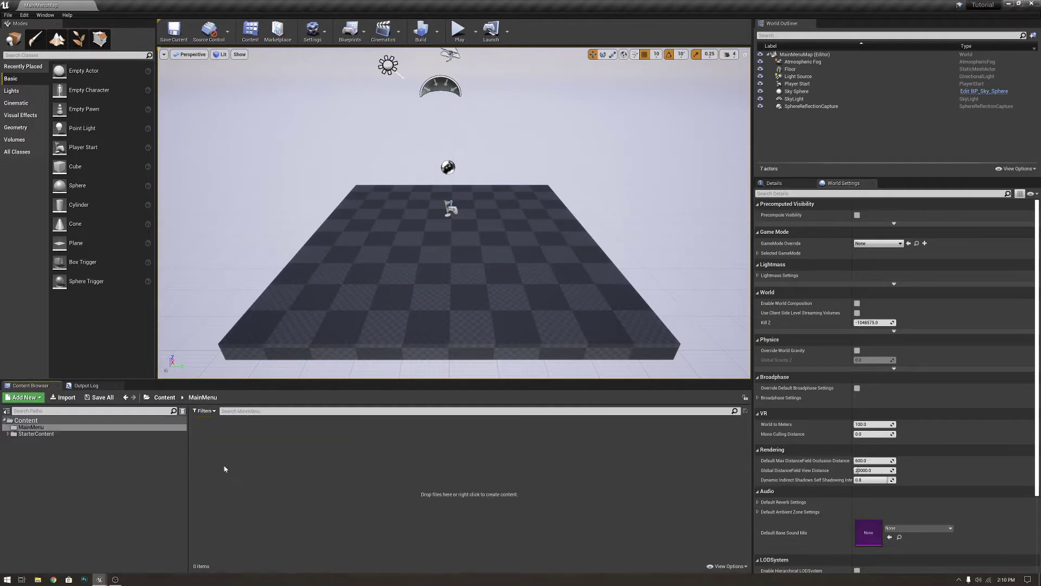
# - Create a Player Controller blueprint named MainMenuController
pyautogui.rightClick(216, 444)
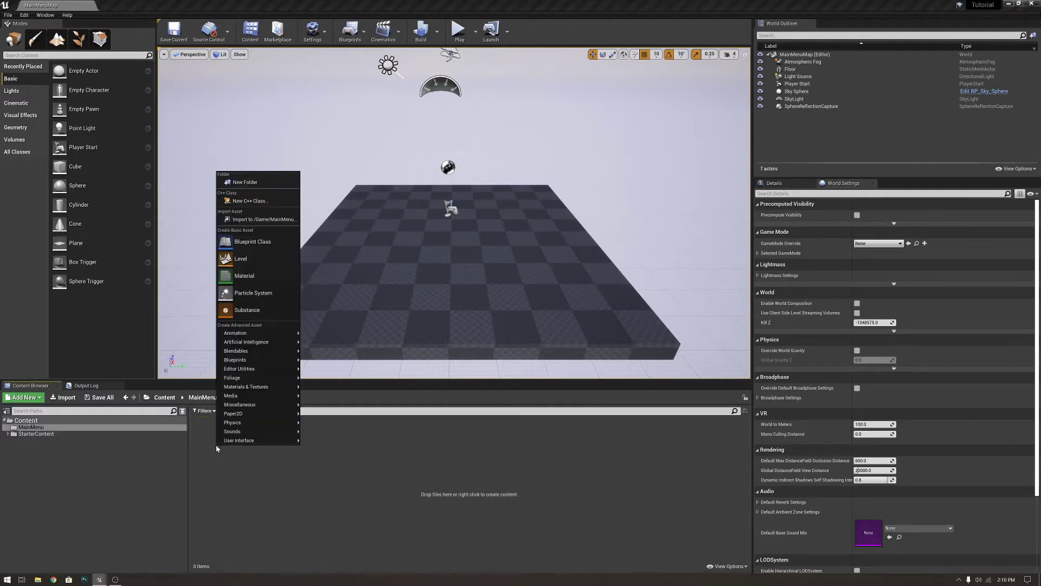
pyautogui.click(248, 243)
pyautogui.click(455, 273)
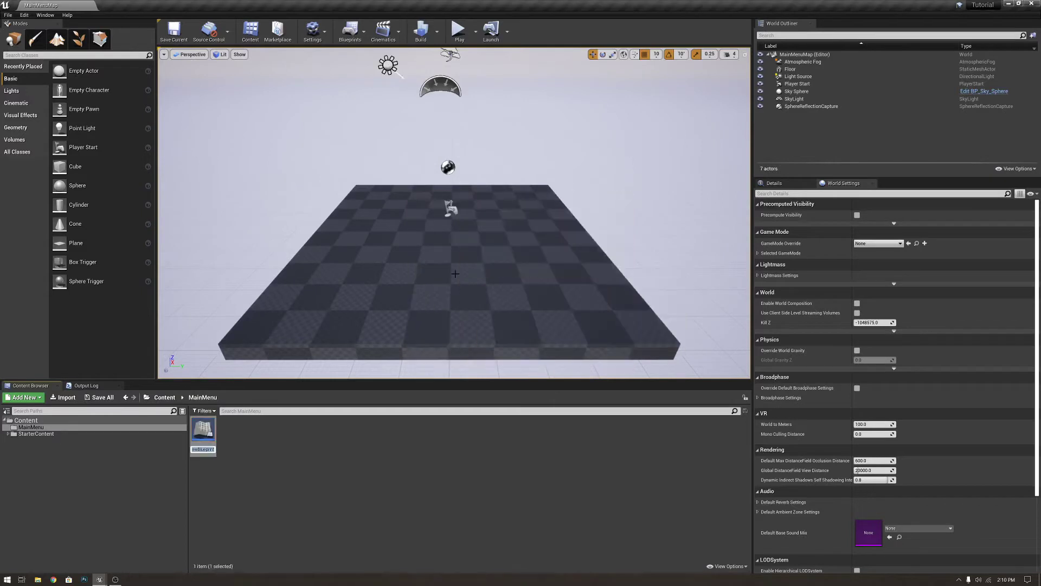
pyautogui.write('MainMenu')
pyautogui.write('Controller')
pyautogui.press('Return')
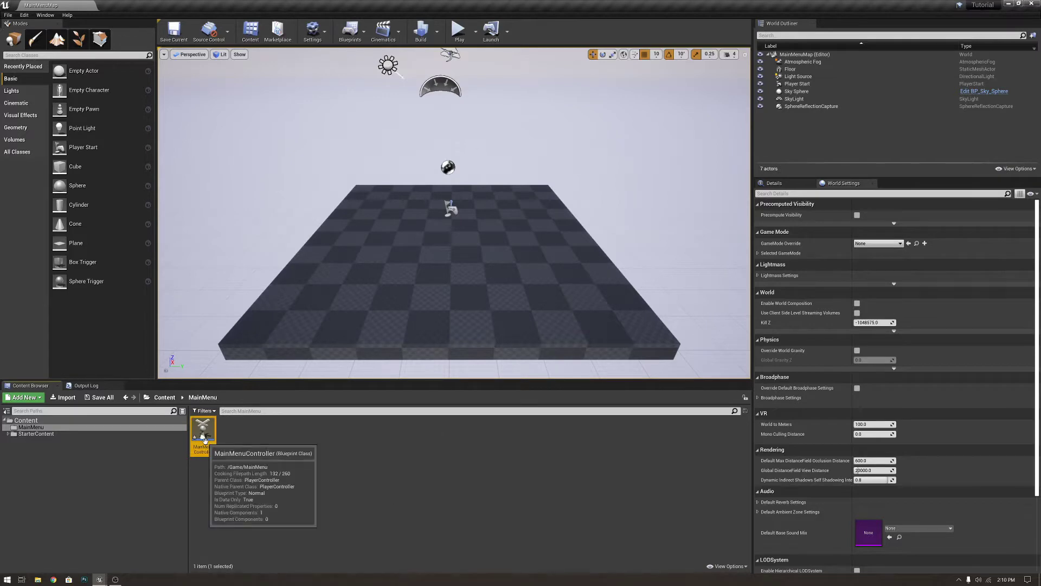
# - Enable Show Mouse Cursor on MainMenuController, then compile and save it
pyautogui.doubleClick(203, 434)
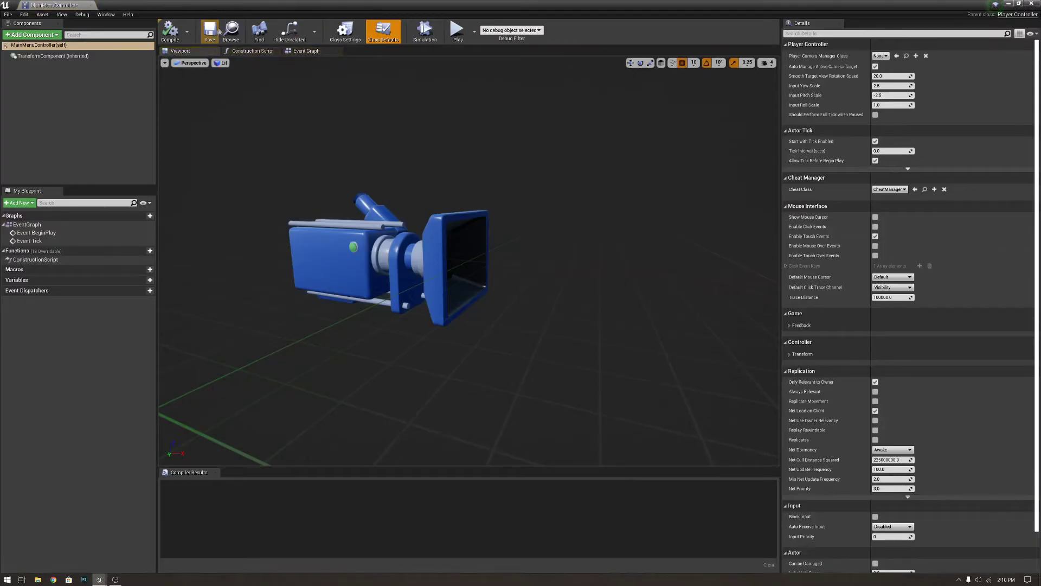
pyautogui.click(209, 30)
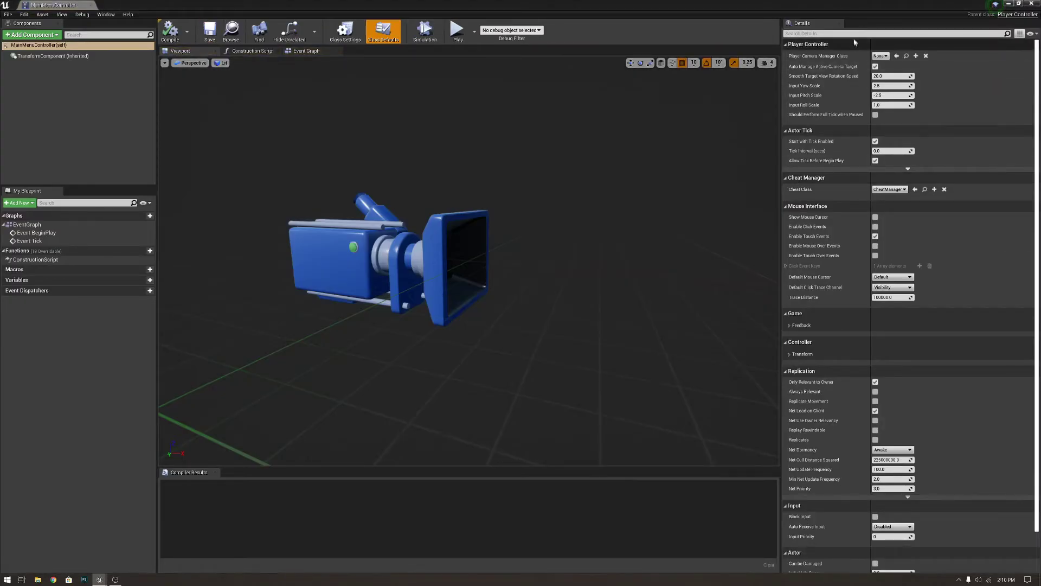
pyautogui.click(895, 33)
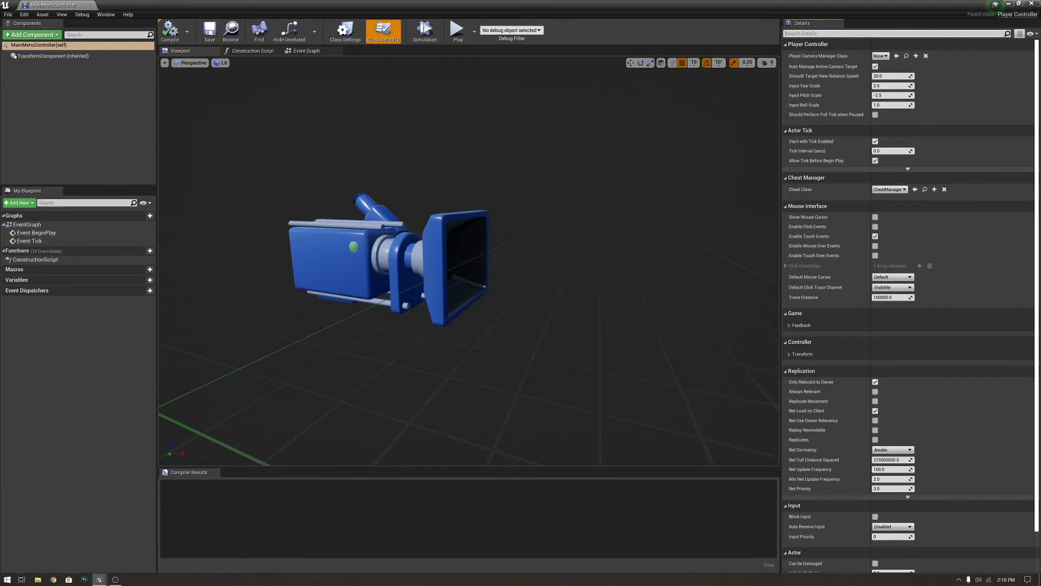
pyautogui.write('show')
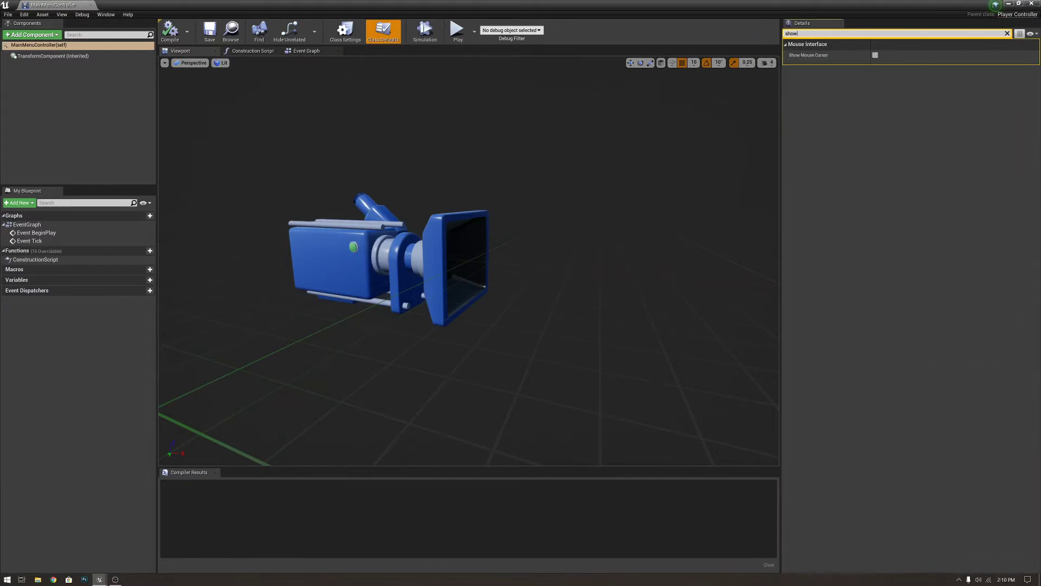
pyautogui.click(875, 55)
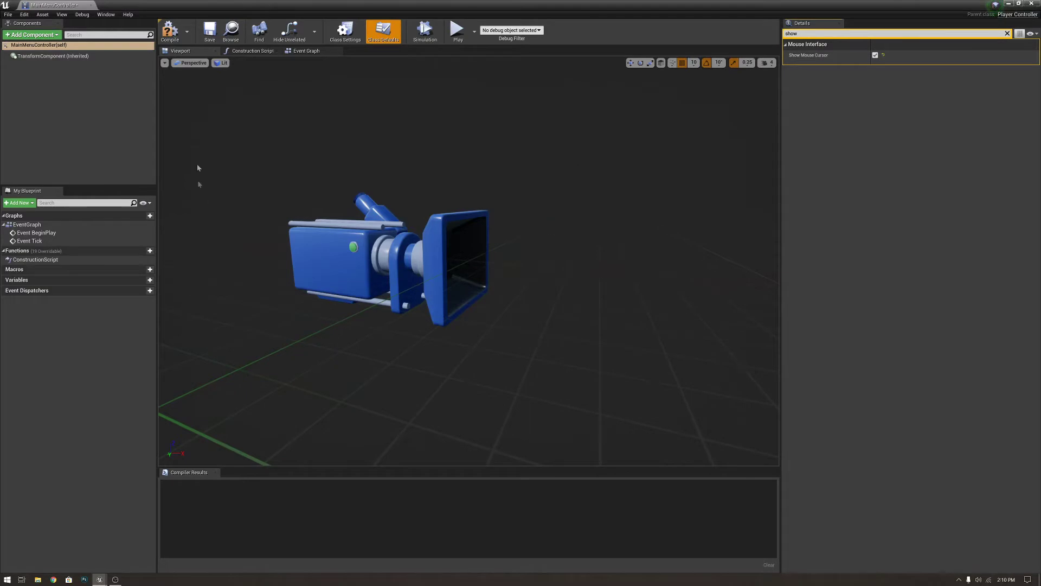
pyautogui.click(170, 31)
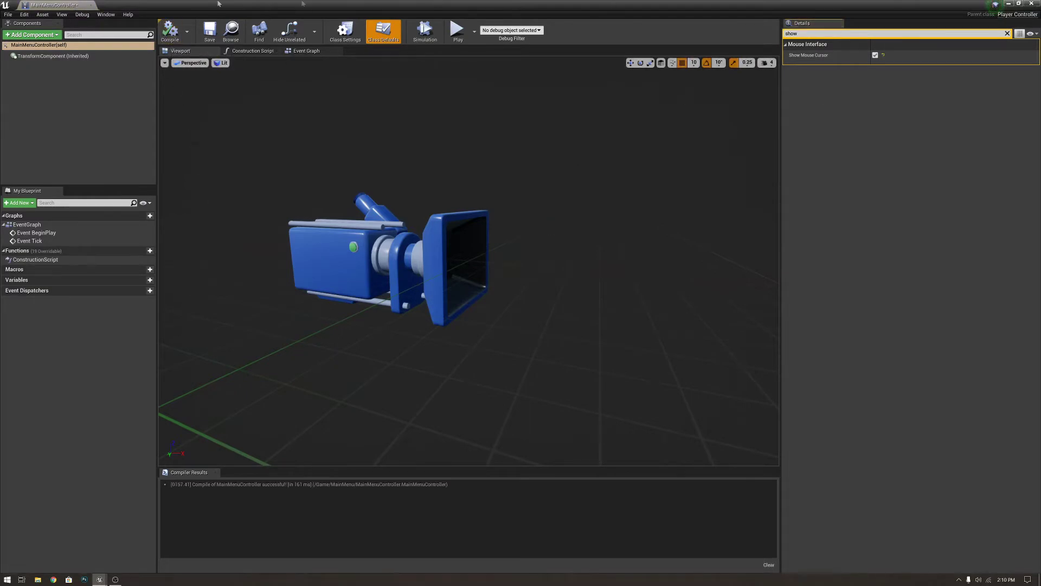
pyautogui.click(209, 30)
# - Close the controller editor and cancel an unneeded Blueprint Class parent selection
pyautogui.click(91, 5)
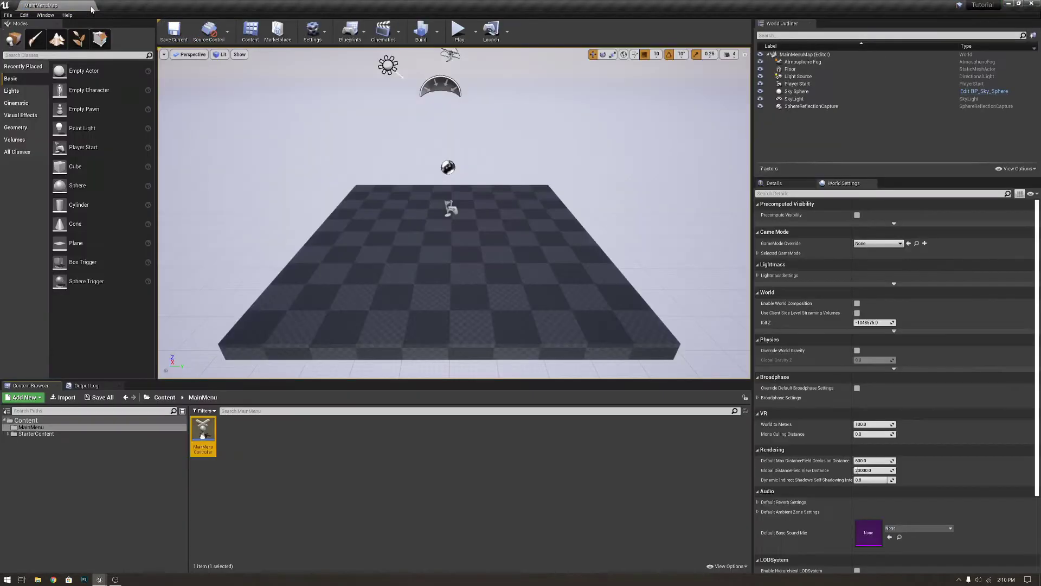
pyautogui.rightClick(227, 470)
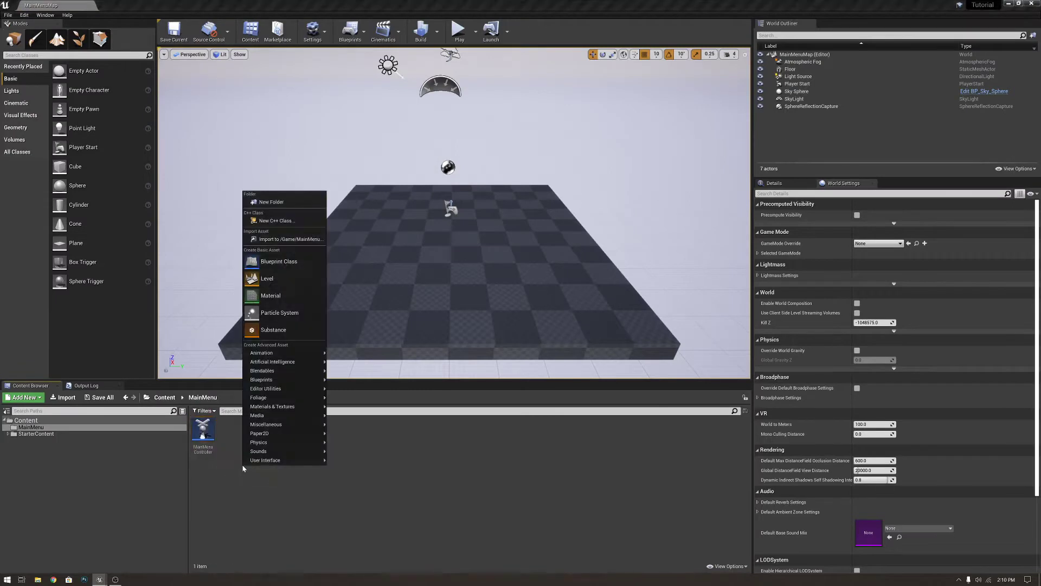
pyautogui.click(275, 262)
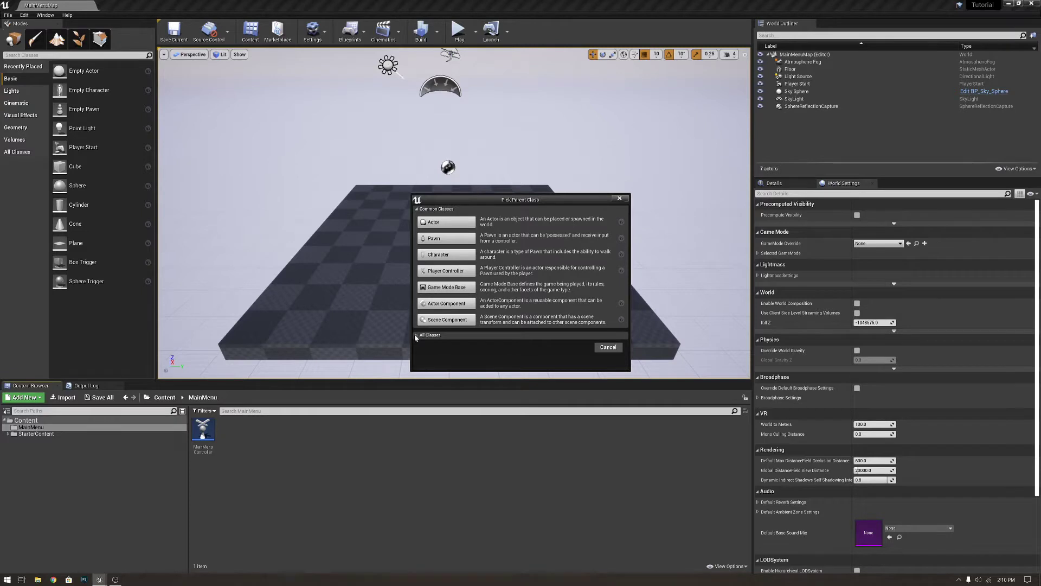
pyautogui.click(416, 335)
pyautogui.click(619, 198)
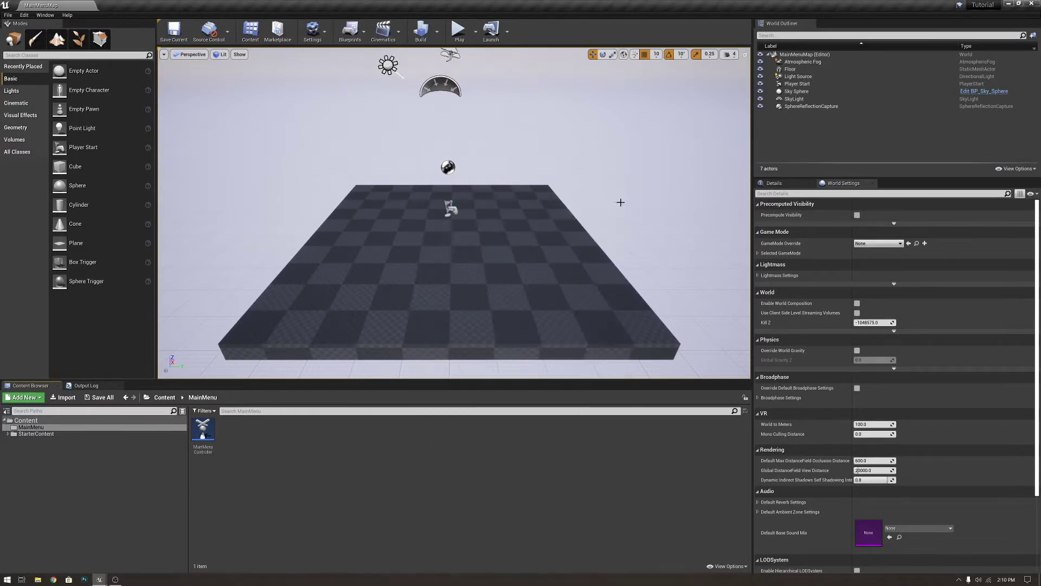
# - Create a Widget Blueprint named MainMenu, open it and save it
pyautogui.rightClick(245, 462)
pyautogui.moveTo(299, 382)
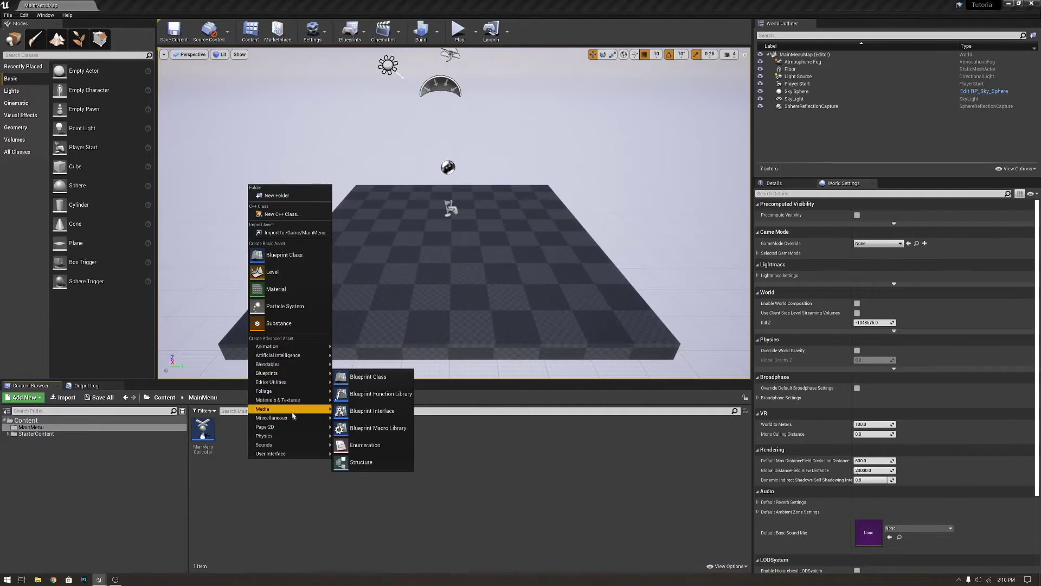
pyautogui.moveTo(287, 454)
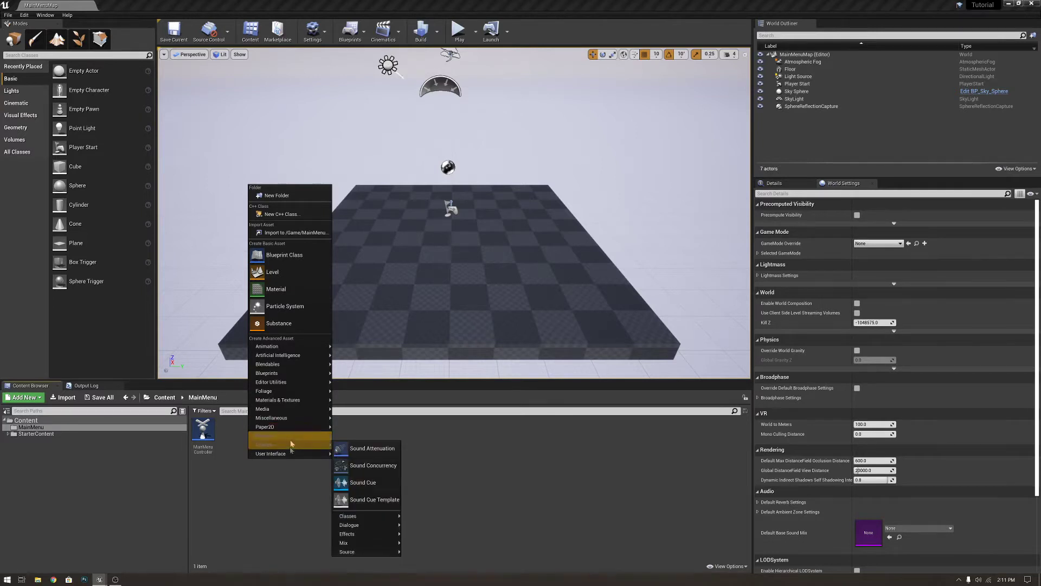
pyautogui.click(365, 509)
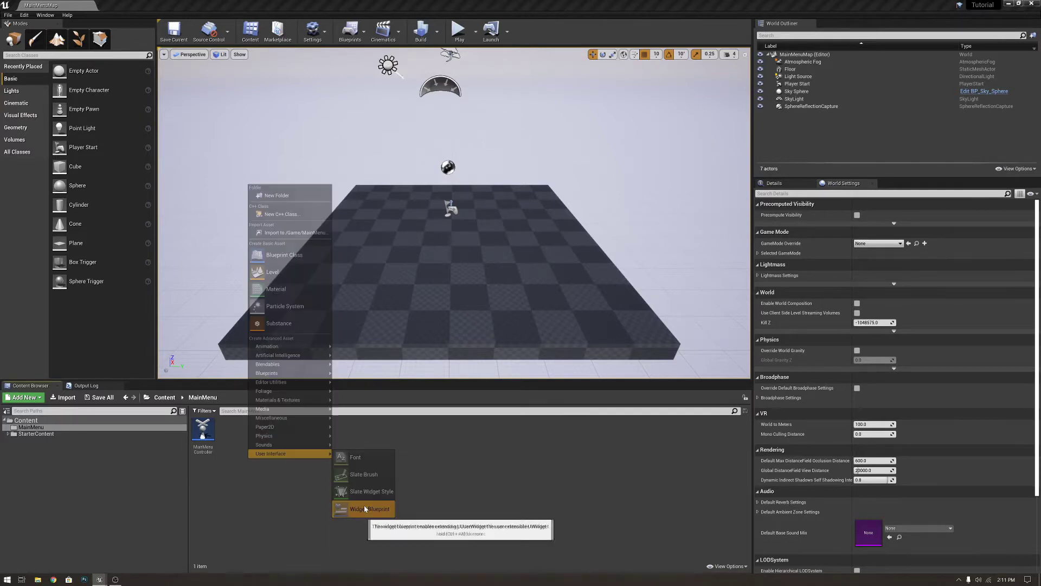
pyautogui.write('MainMenu')
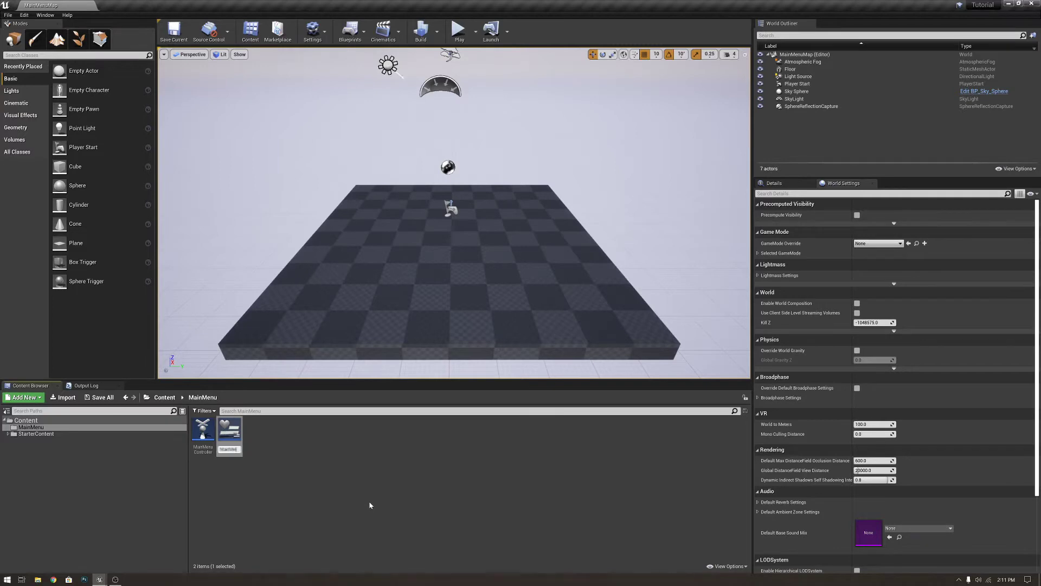
pyautogui.press('Return')
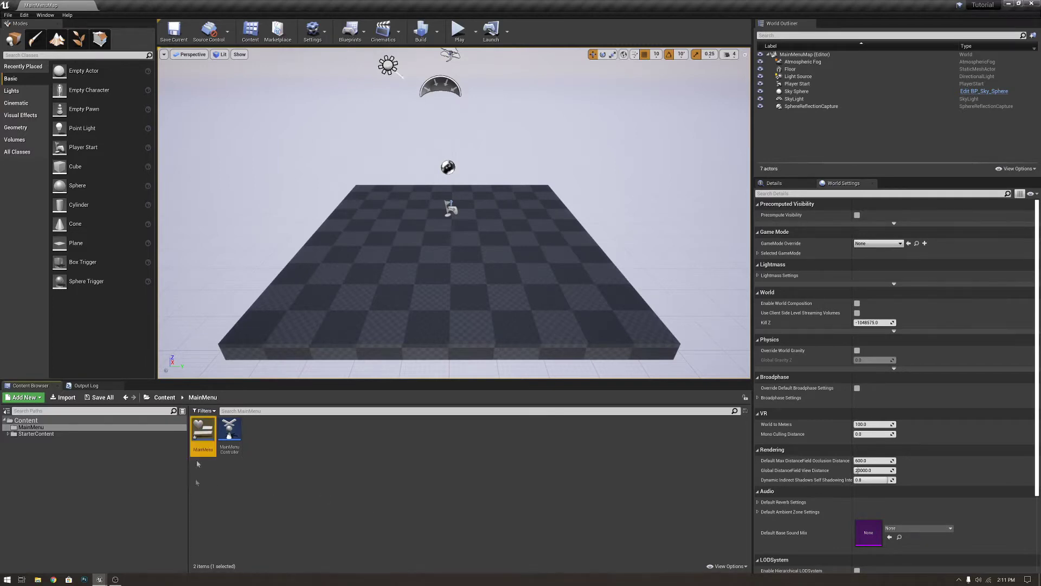
pyautogui.doubleClick(203, 436)
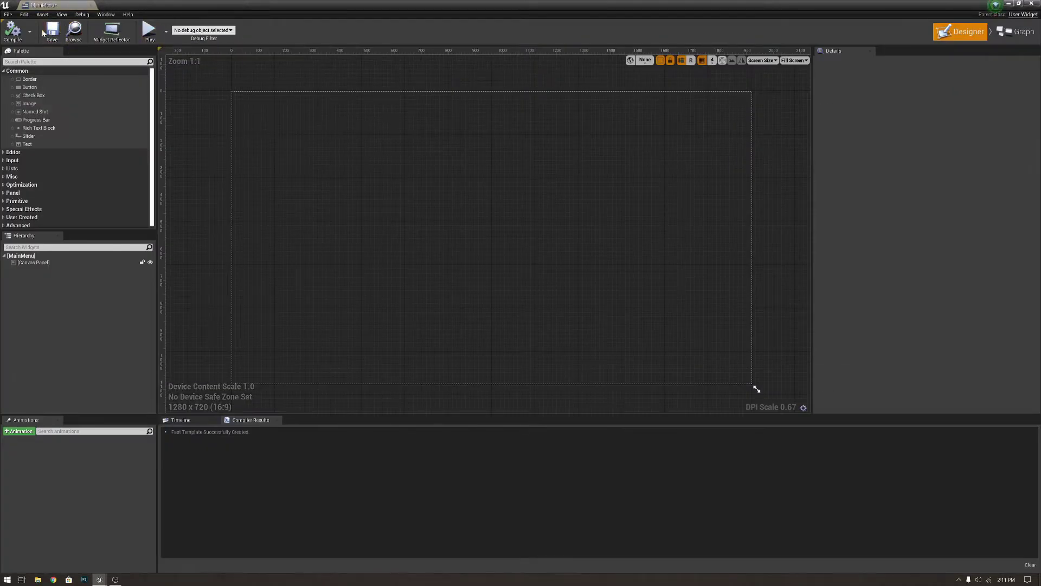
pyautogui.click(51, 31)
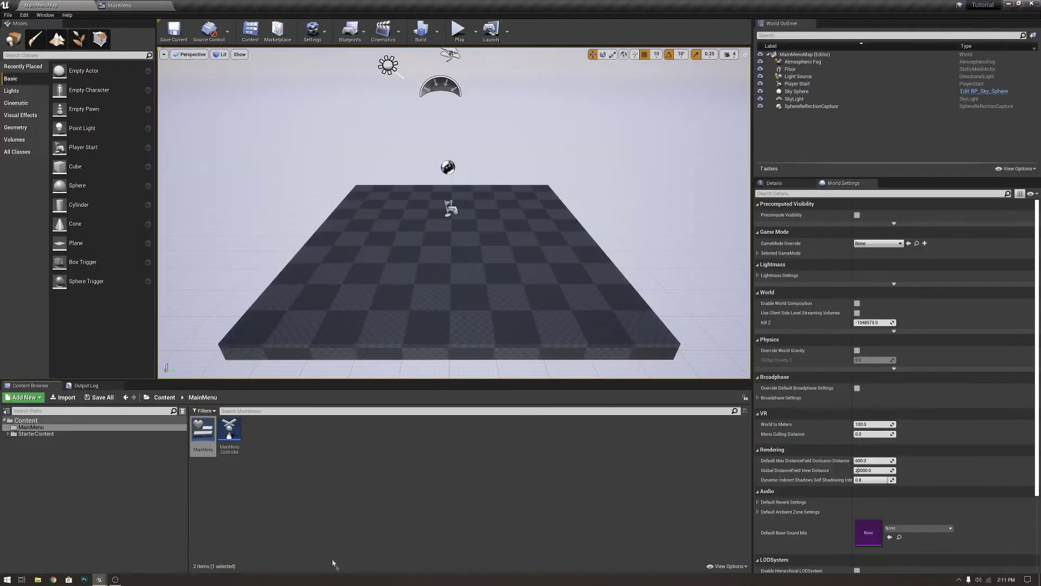
# - Create a new Blueprint Class with HUD as its parent class
pyautogui.rightClick(281, 471)
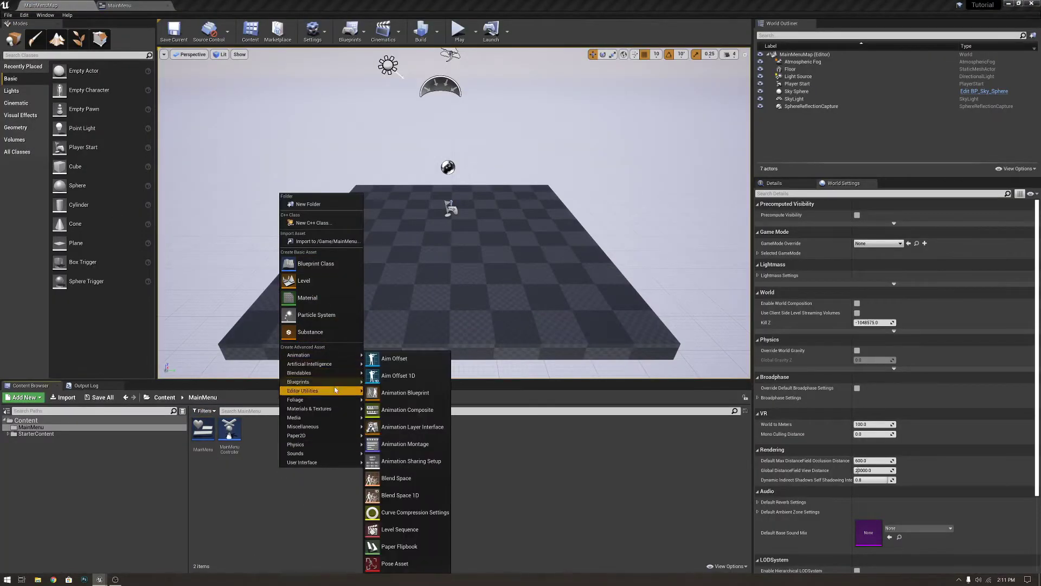
pyautogui.moveTo(335, 390)
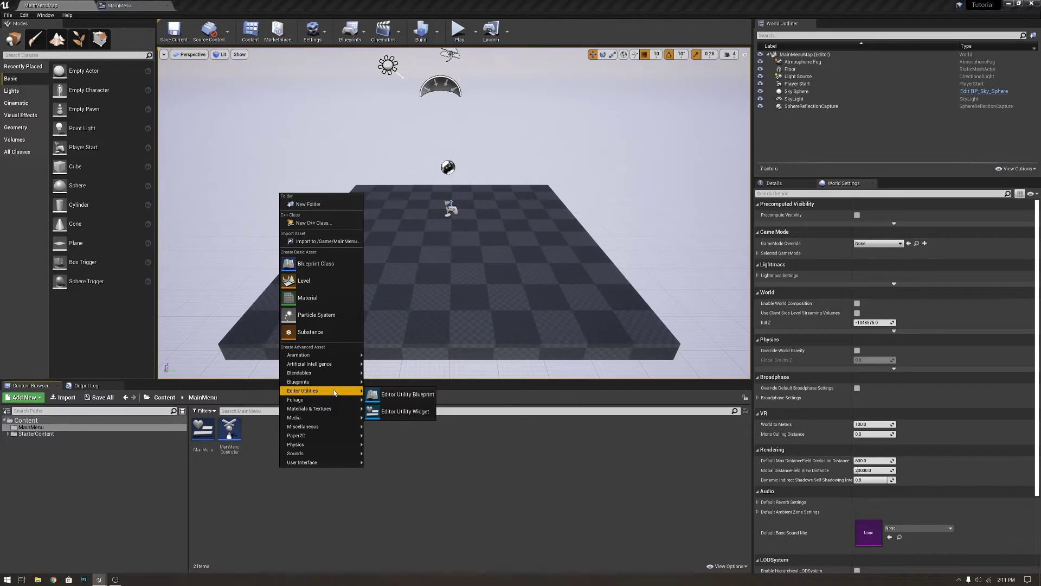
pyautogui.click(309, 264)
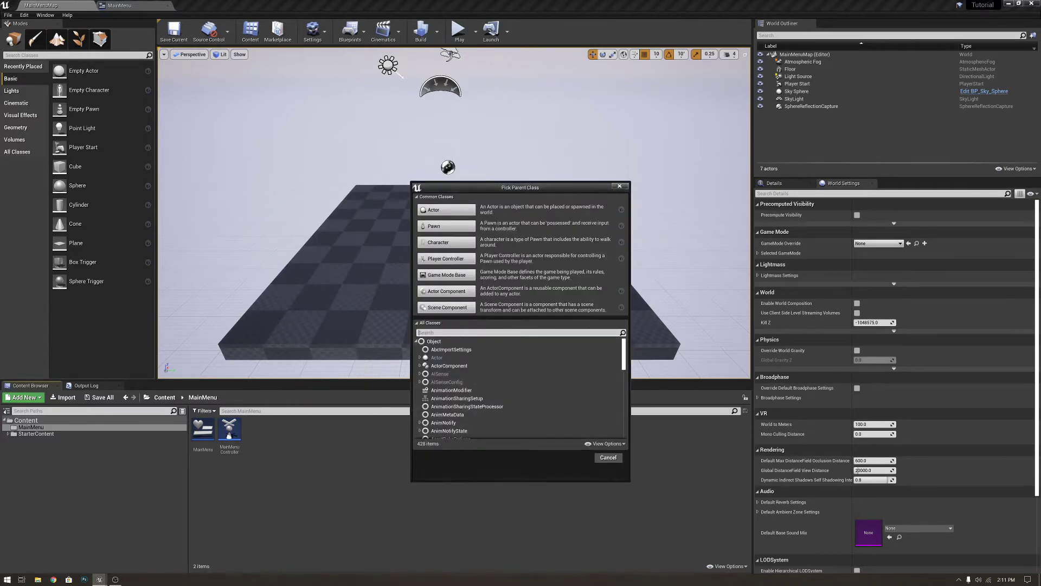
pyautogui.write('Hud')
pyautogui.click(440, 358)
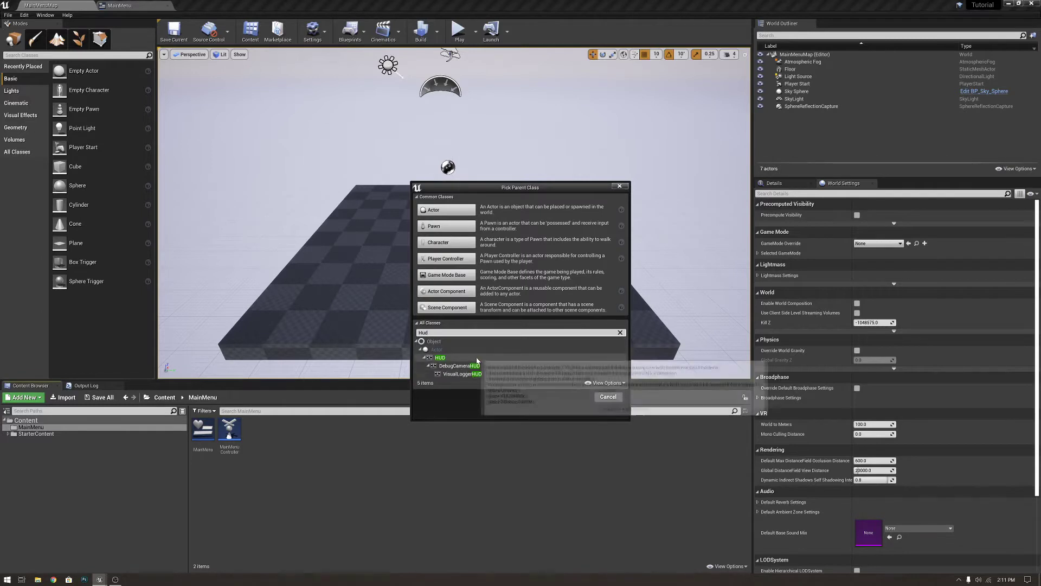
pyautogui.click(575, 397)
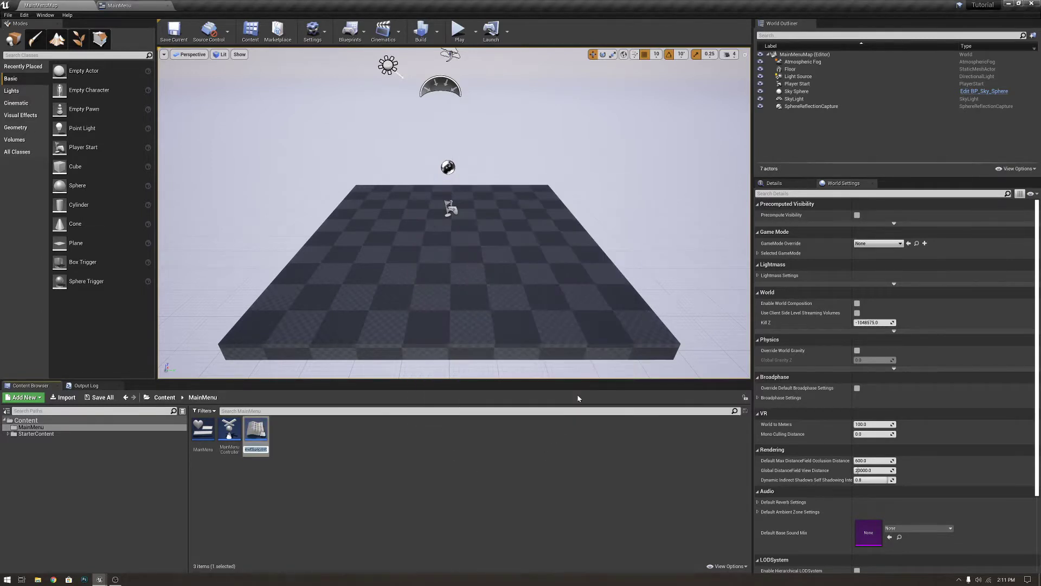
# - Name the HUD blueprint MainMenuHud and open it in the Blueprint editor
pyautogui.write('Main M')
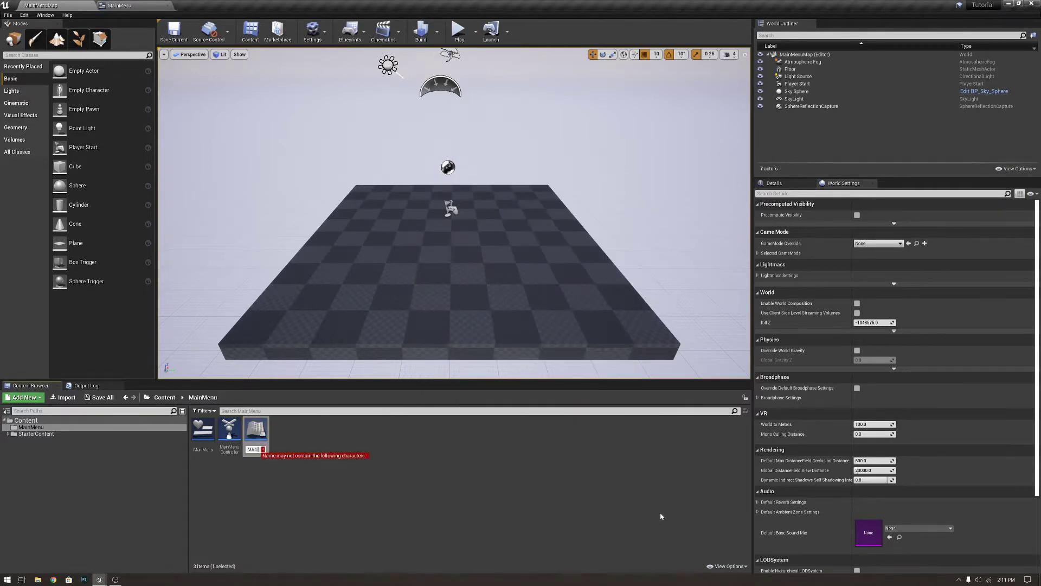
pyautogui.press('BackSpace')
pyautogui.press('BackSpace')
pyautogui.write('Me')
pyautogui.write('nuMap')
pyautogui.press('Return')
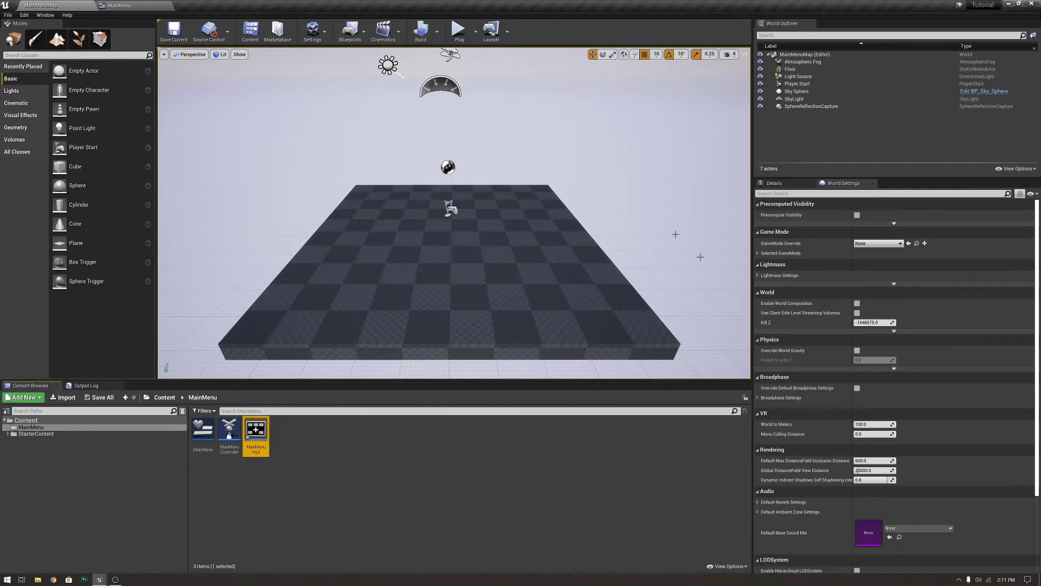
pyautogui.doubleClick(260, 437)
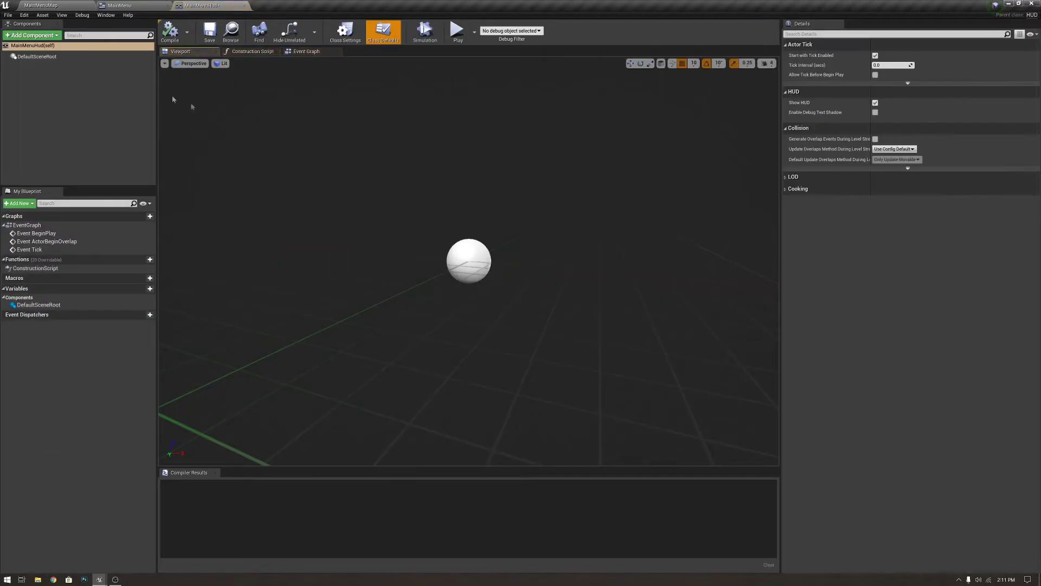
# - In MainMenuHud's event graph, add a Create Widget node of class Main Menu after BeginPlay
pyautogui.click(305, 52)
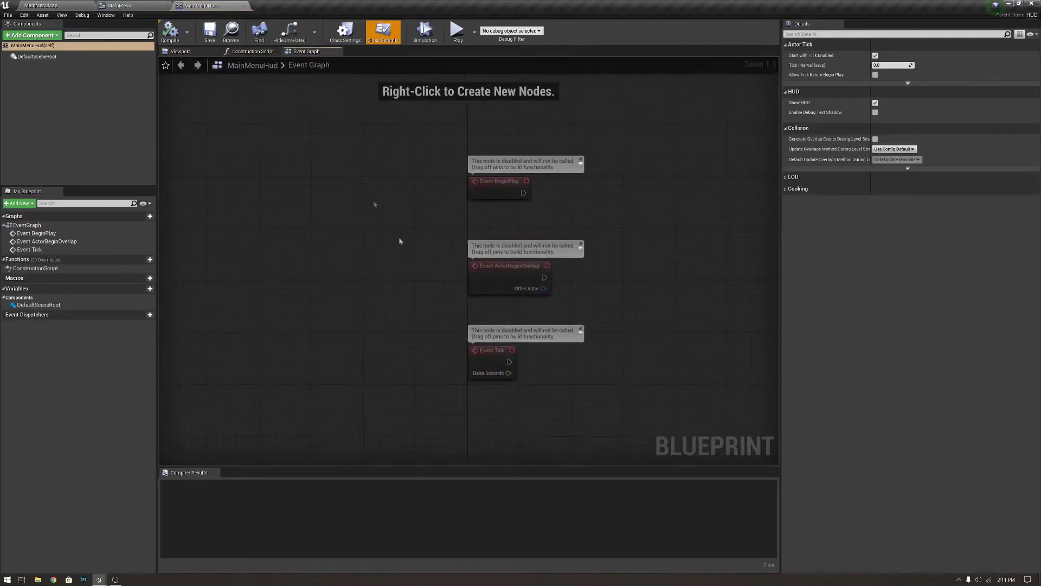
pyautogui.click(210, 31)
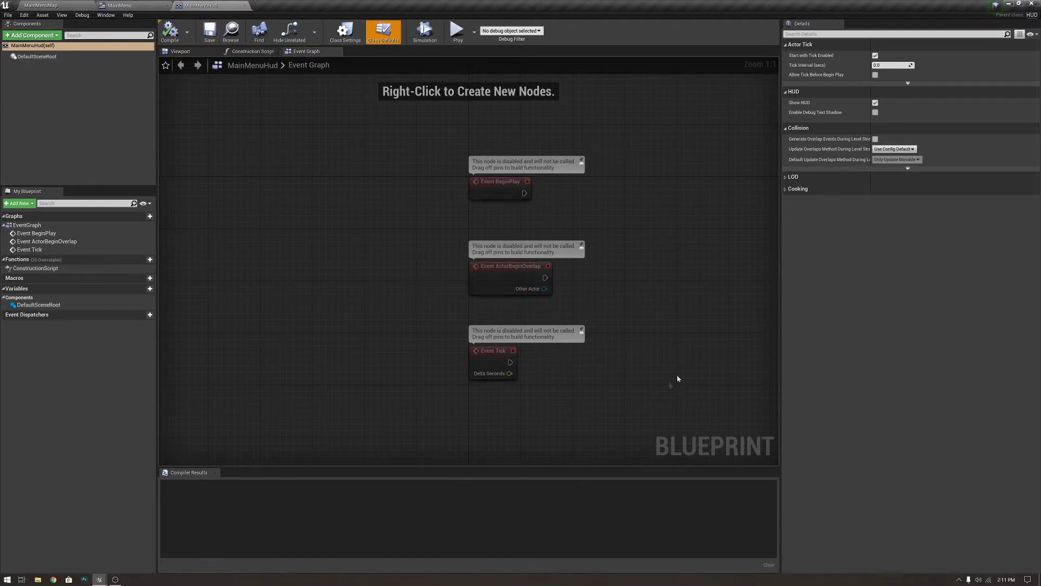
pyautogui.moveTo(551, 195); pyautogui.dragTo(402, 204, button='right')
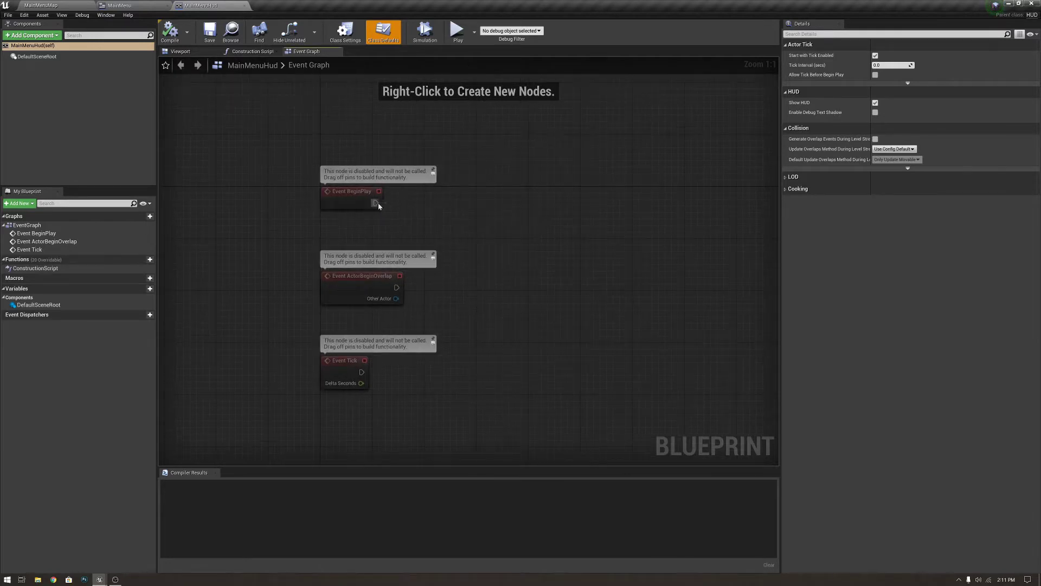
pyautogui.moveTo(379, 206); pyautogui.dragTo(437, 202)
pyautogui.write('create widget')
pyautogui.press('Return')
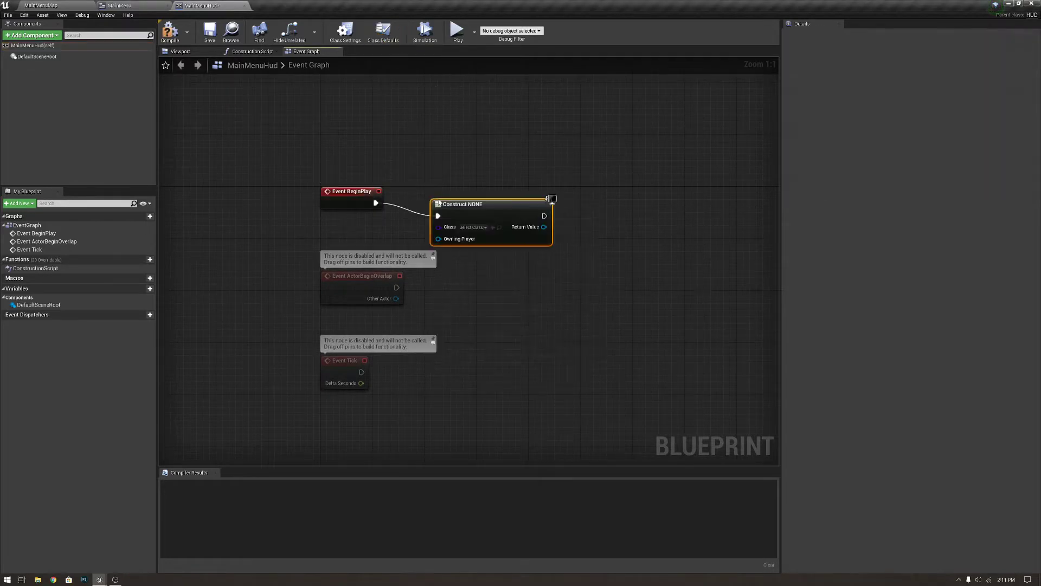
pyautogui.moveTo(472, 216); pyautogui.dragTo(472, 203)
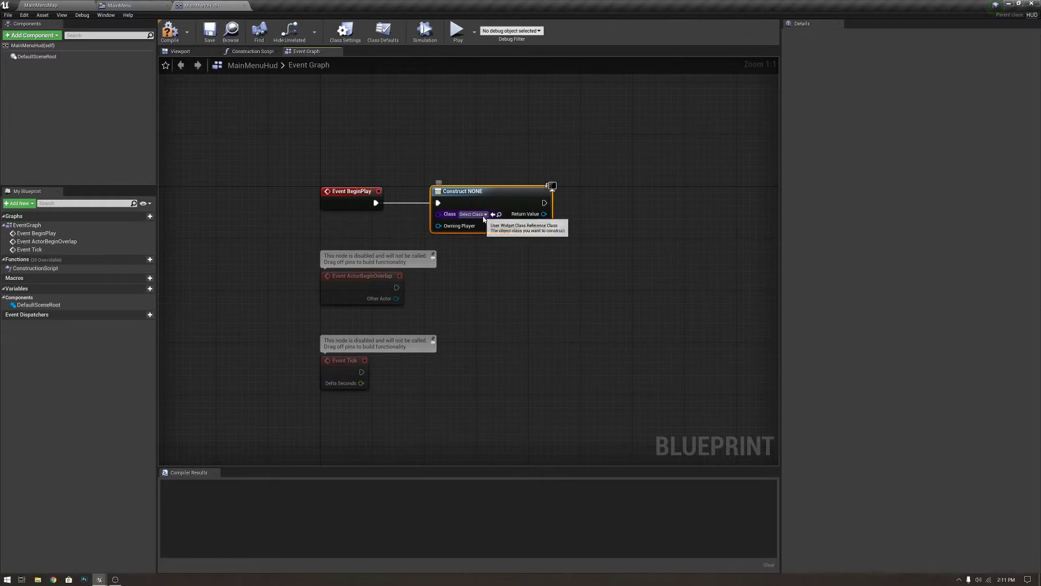
pyautogui.click(484, 217)
pyautogui.click(500, 250)
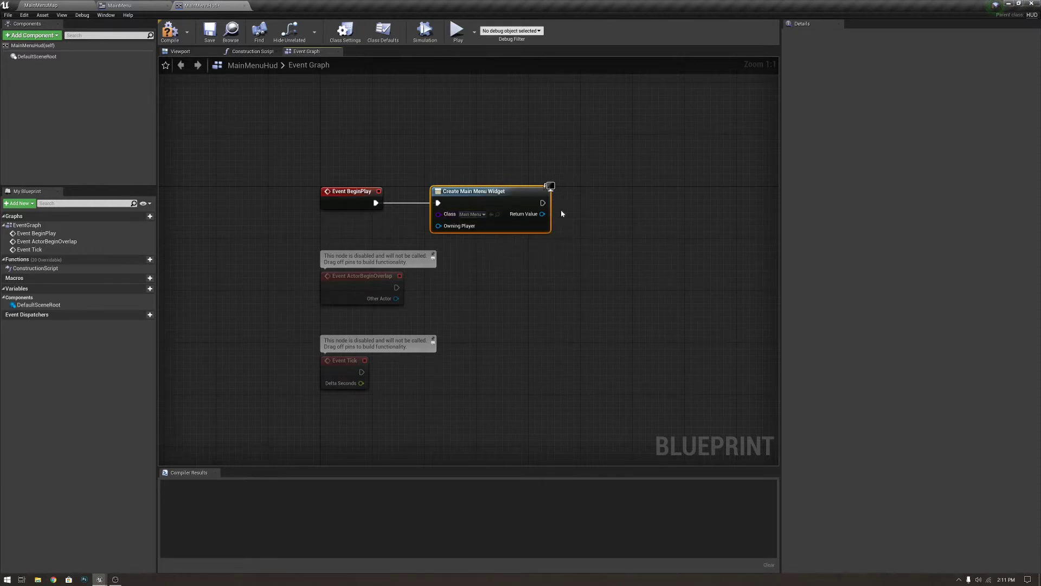
# - Chain Add to Viewport with the created widget as Target, then compile, save and close
pyautogui.moveTo(543, 203); pyautogui.dragTo(598, 203)
pyautogui.write('add tio')
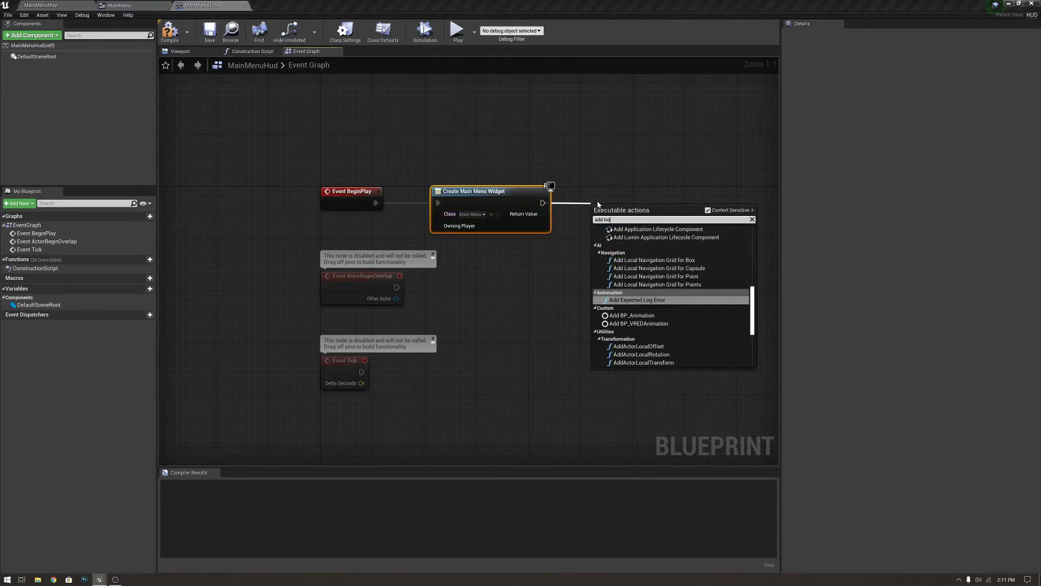
pyautogui.press('BackSpace')
pyautogui.press('BackSpace')
pyautogui.write('o')
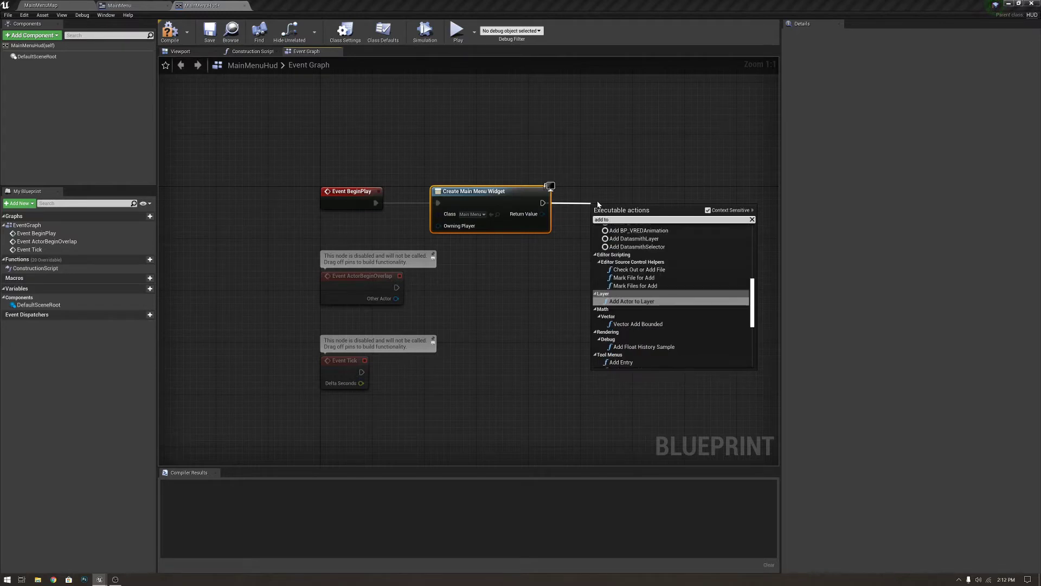
pyautogui.write(' view')
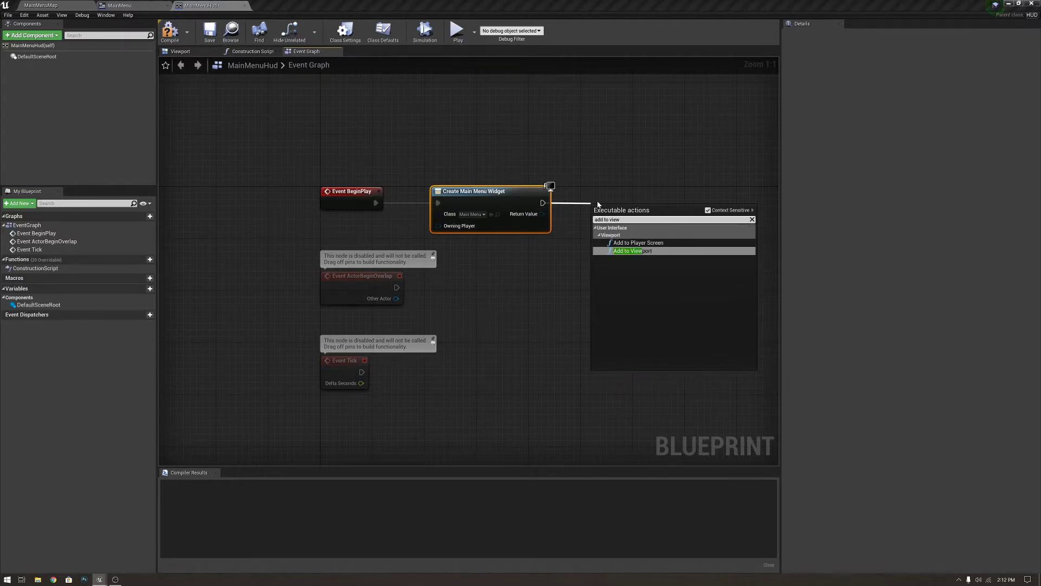
pyautogui.press('Return')
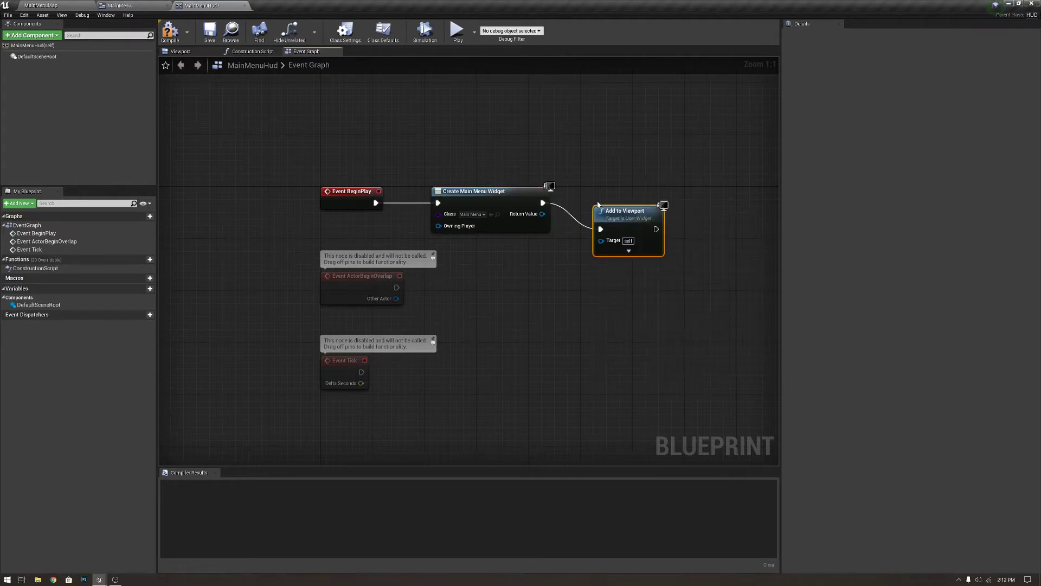
pyautogui.moveTo(618, 211); pyautogui.dragTo(612, 205)
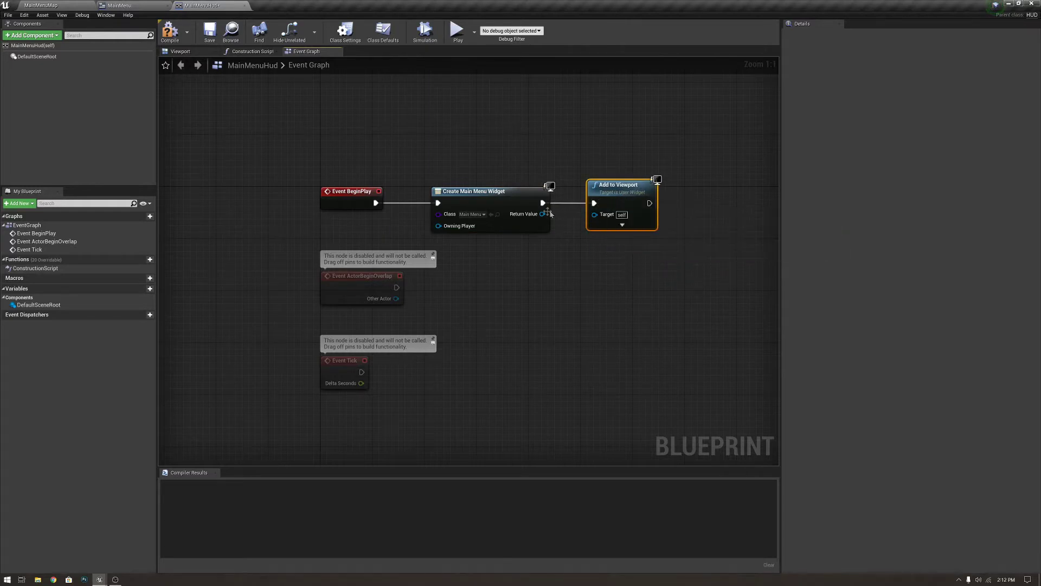
pyautogui.moveTo(543, 213); pyautogui.dragTo(595, 214)
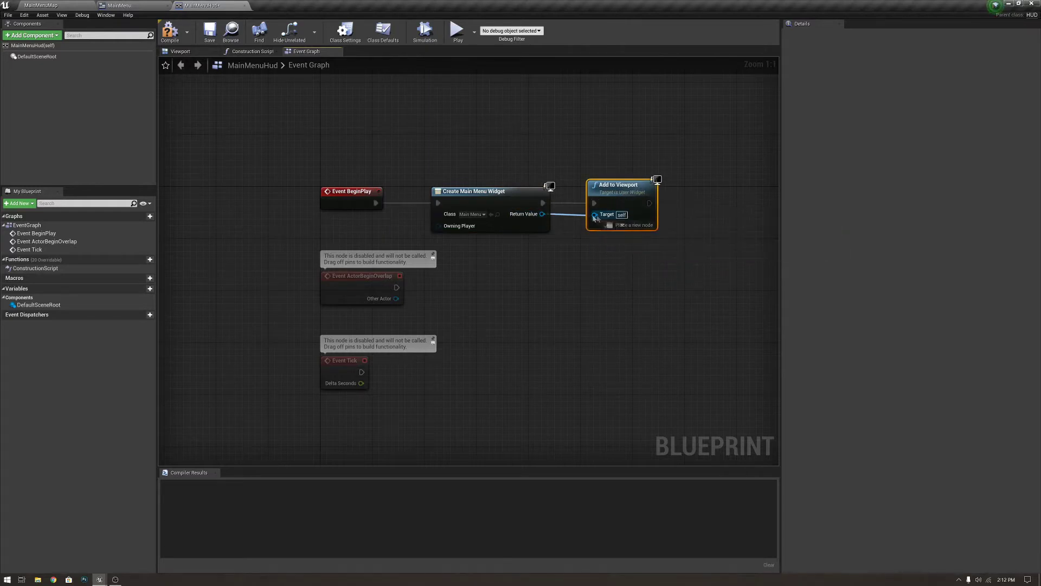
pyautogui.click(169, 32)
pyautogui.click(210, 32)
pyautogui.click(244, 5)
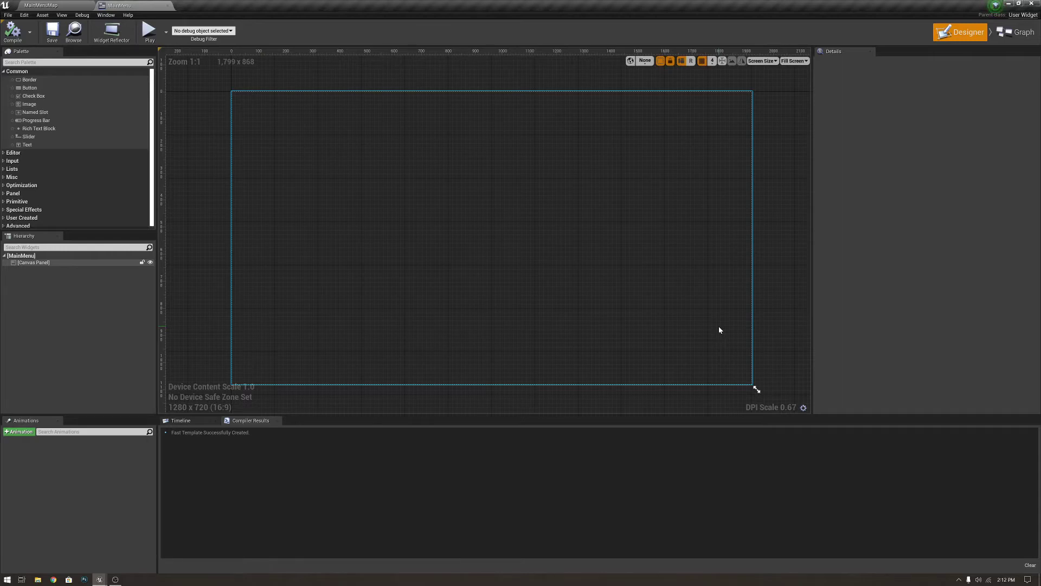
# - Add an Image to the MainMenu canvas, anchored full-stretch to fill the screen
pyautogui.moveTo(28, 104); pyautogui.dragTo(531, 278)
pyautogui.click(917, 110)
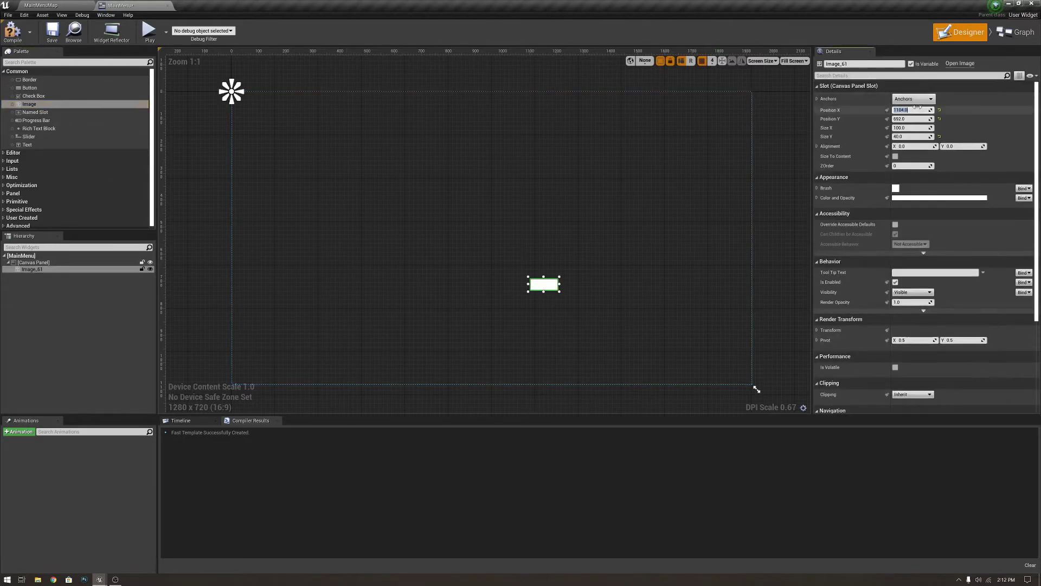
pyautogui.click(920, 99)
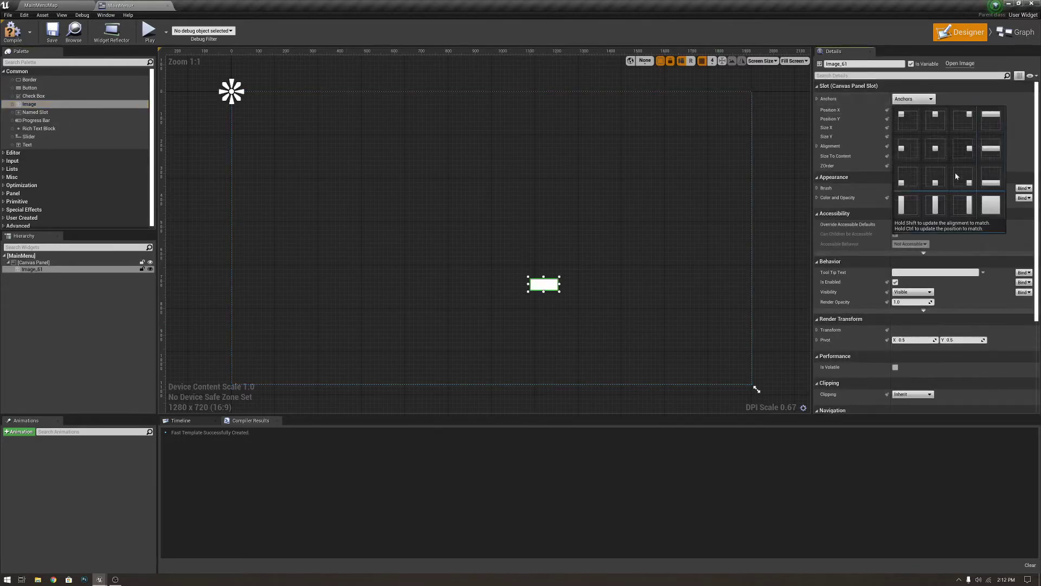
pyautogui.keyDown('ctrl'); pyautogui.keyDown('shift'); pyautogui.click(991, 205); pyautogui.keyUp('shift'); pyautogui.keyUp('ctrl')
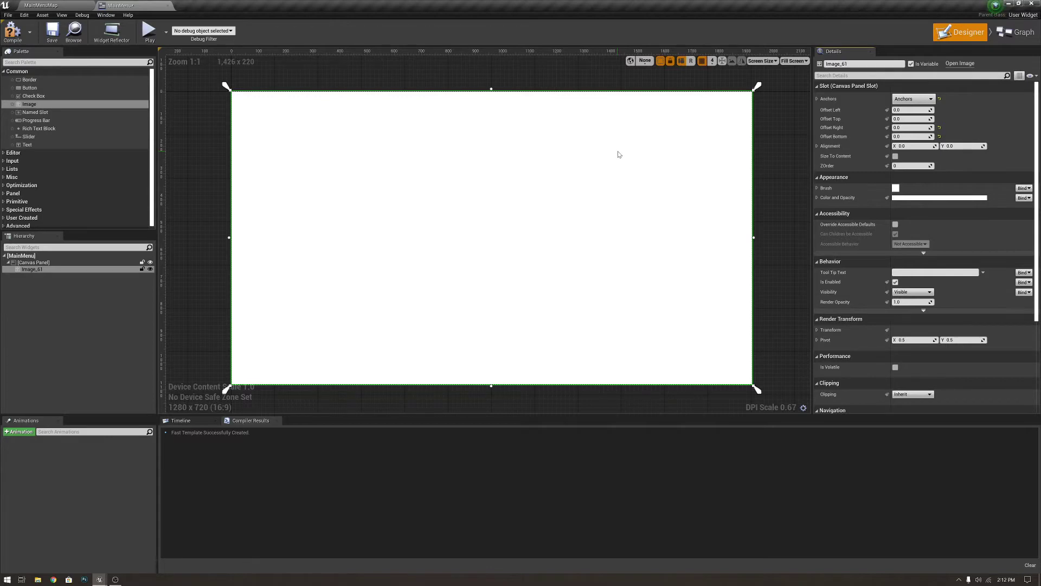
# - Rename the image to Background in the Hierarchy
pyautogui.click(43, 270)
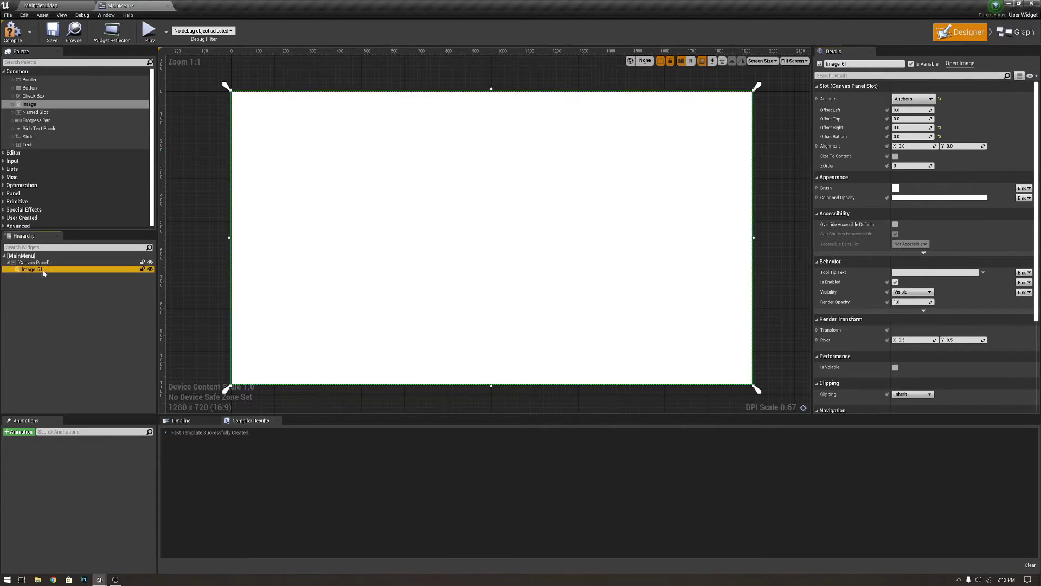
pyautogui.rightClick(44, 272)
pyautogui.click(71, 329)
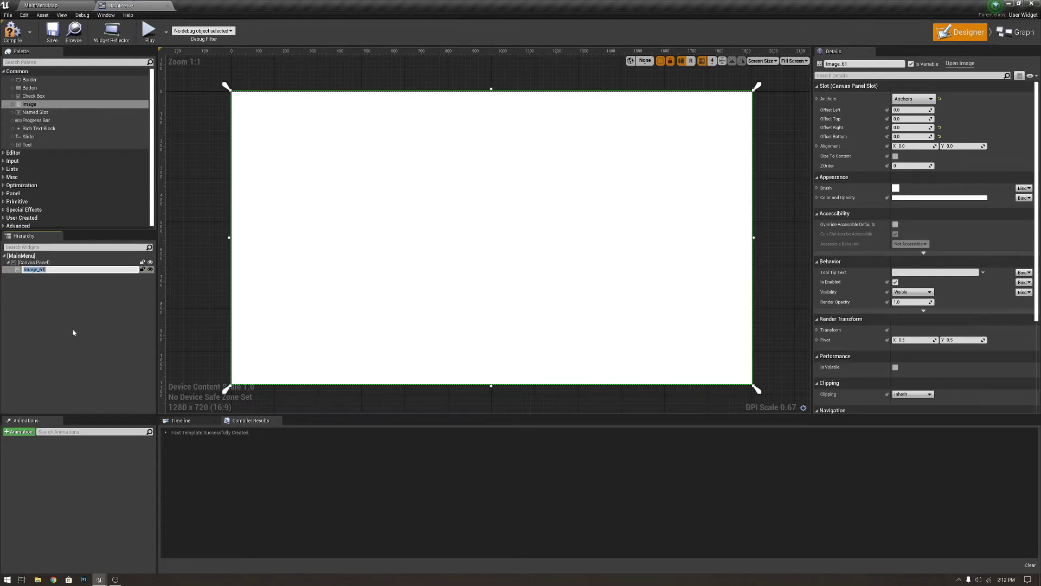
pyautogui.write('Background')
pyautogui.press('Return')
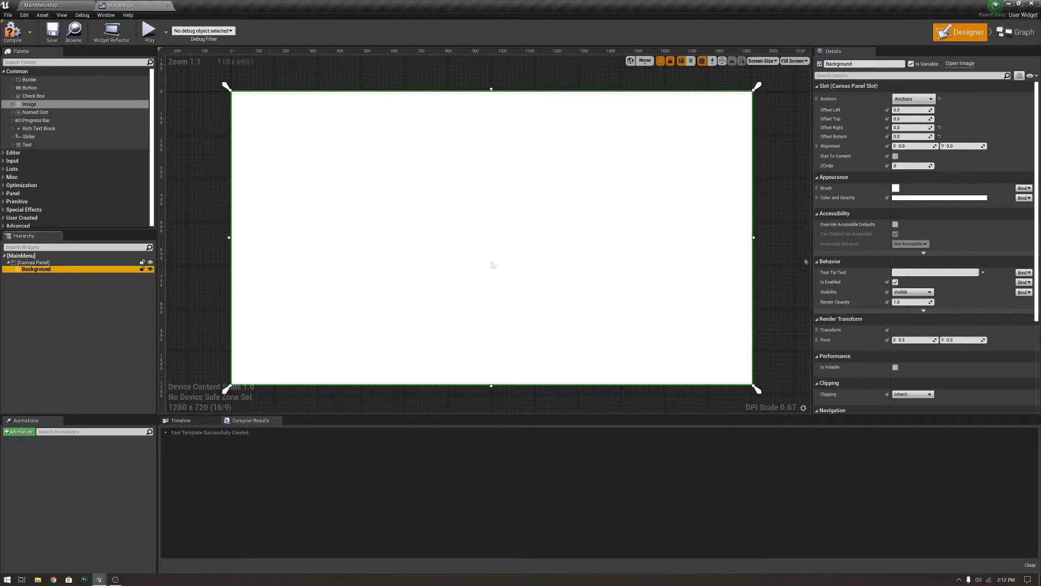
pyautogui.click(955, 198)
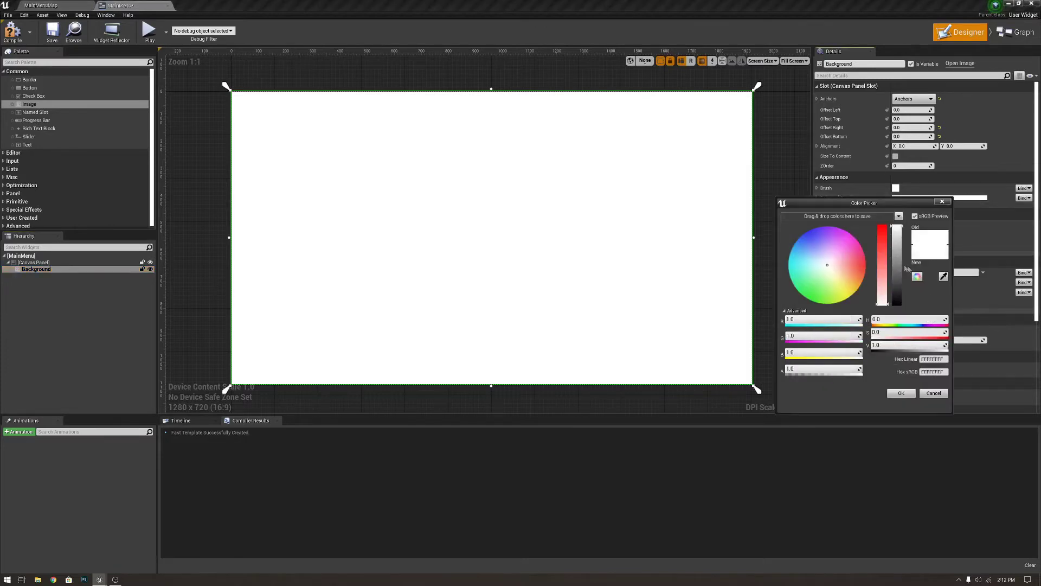
# - Set Background's Color and Opacity to a translucent slate blue with alpha 0.449
pyautogui.click(897, 283)
pyautogui.moveTo(854, 271); pyautogui.dragTo(816, 255)
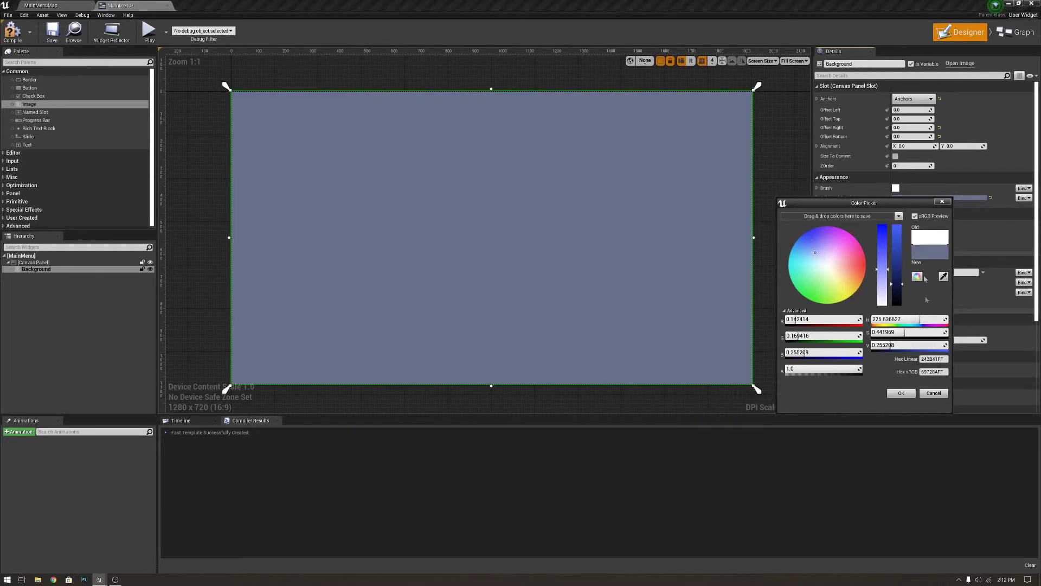
pyautogui.moveTo(901, 283)
pyautogui.mouseDown()
pyautogui.moveTo(901, 262)
pyautogui.moveTo(901, 272)
pyautogui.mouseUp()
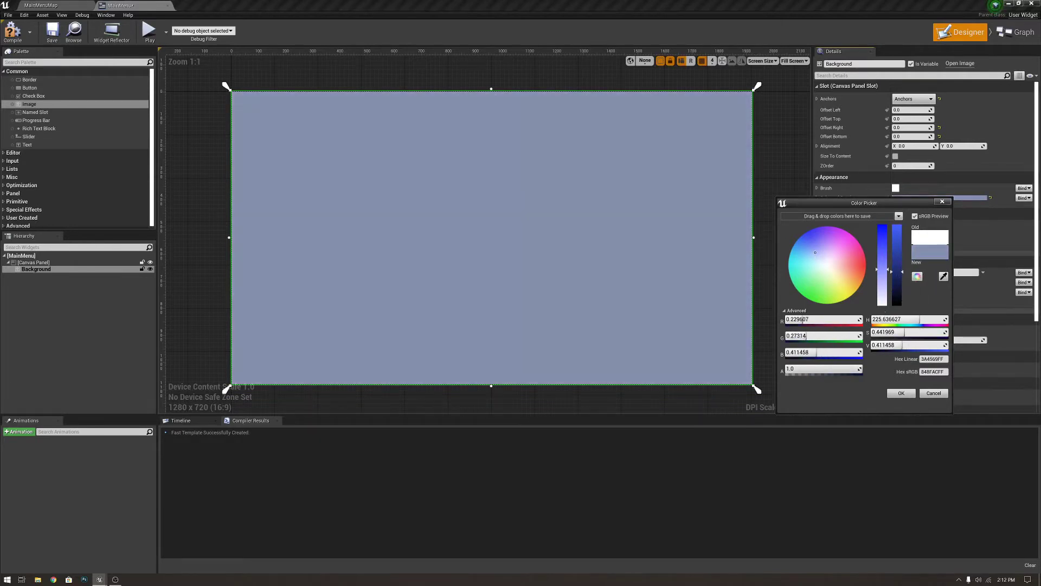
pyautogui.moveTo(821, 372); pyautogui.dragTo(775, 372)
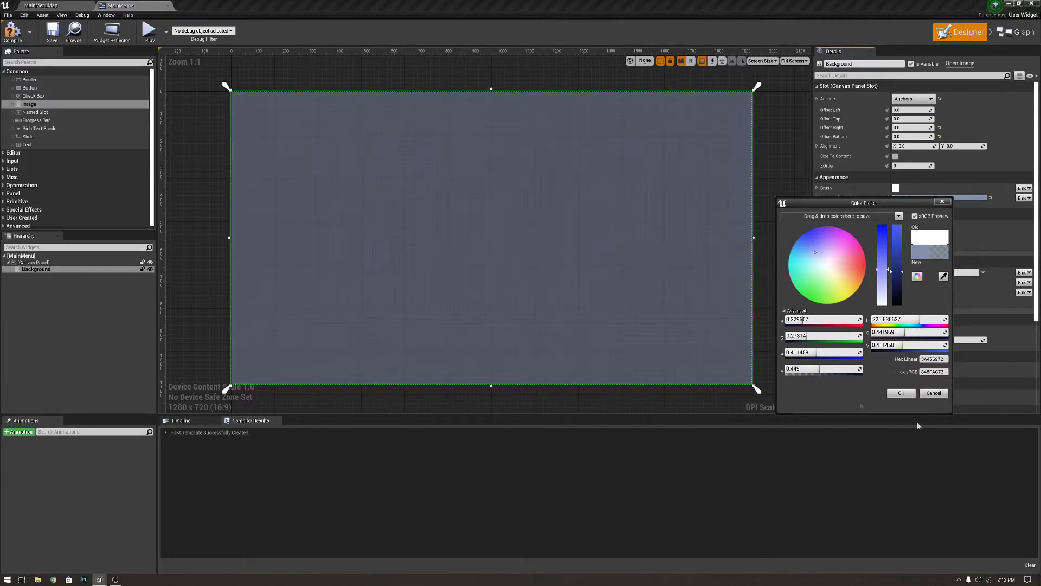
pyautogui.click(901, 393)
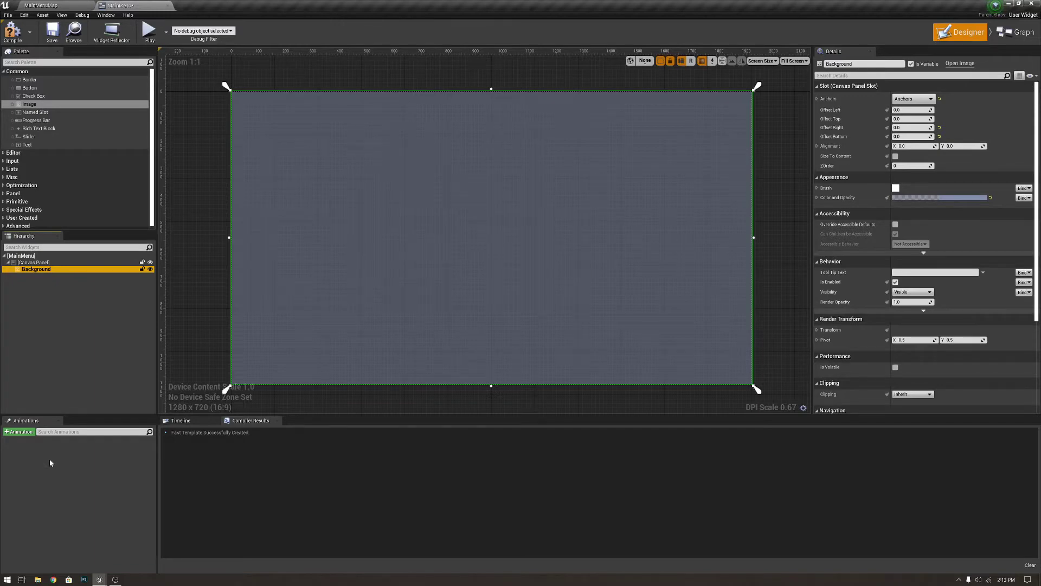
pyautogui.click(42, 6)
# - Create a new folder named ButtonTextures inside MainMenu
pyautogui.rightClick(321, 475)
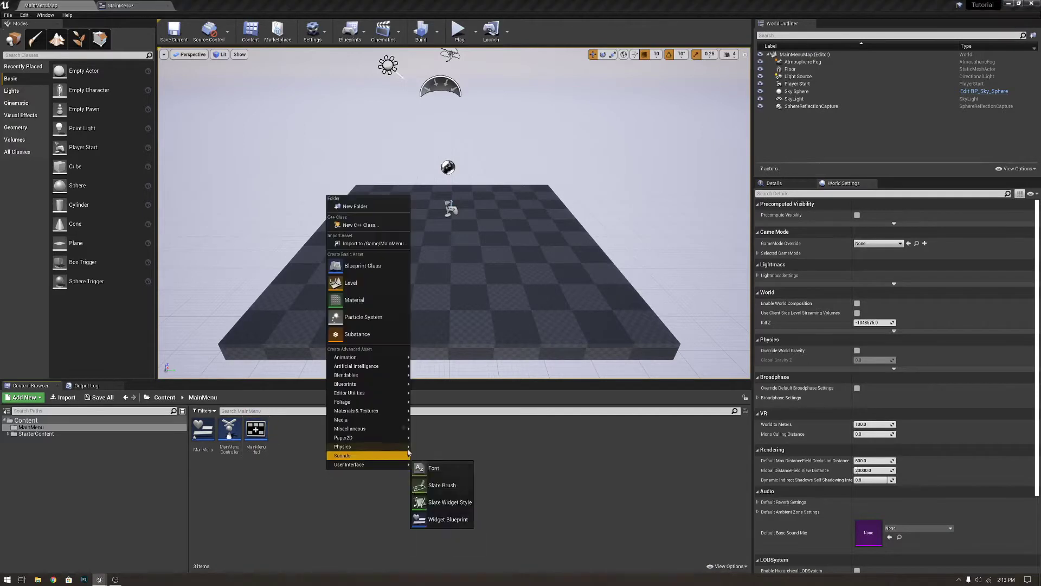
pyautogui.click(377, 209)
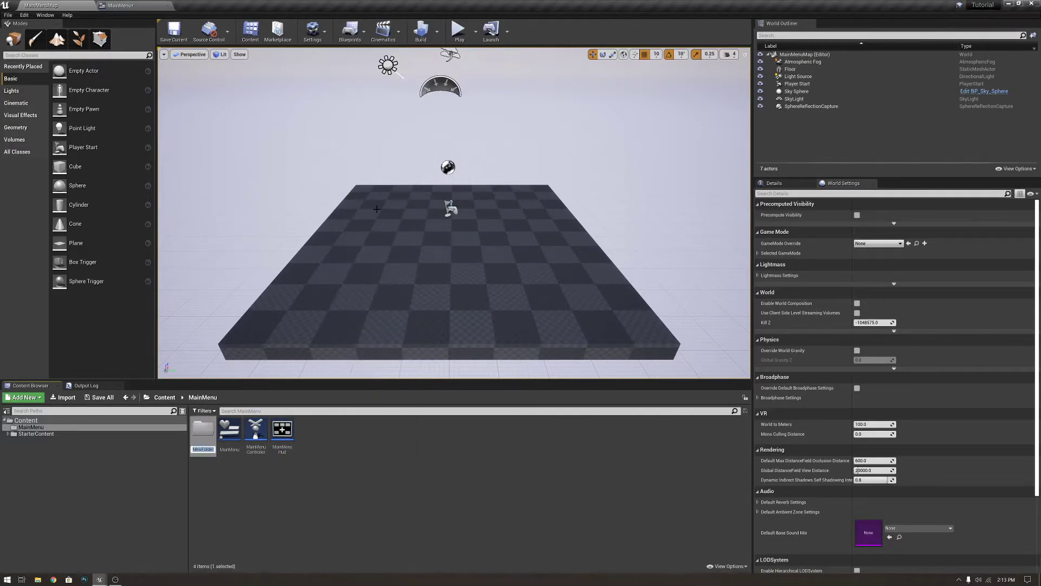
pyautogui.write('ButtonIma')
pyautogui.press('BackSpace')
pyautogui.press('BackSpace')
pyautogui.press('BackSpace')
pyautogui.write('Textures')
pyautogui.press('Return')
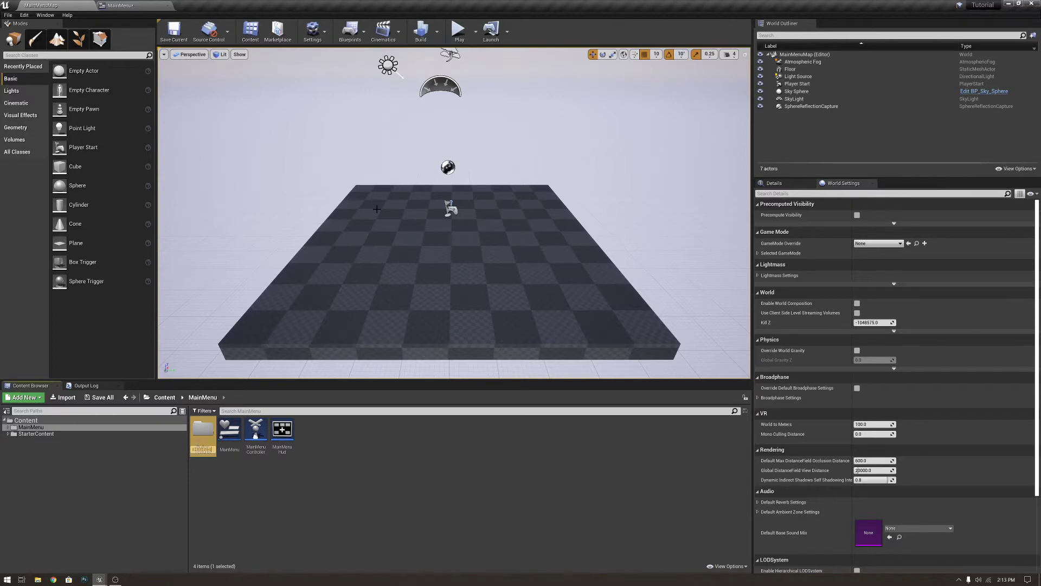
# - Open the ButtonTextures folder and bring up the Import file window
pyautogui.doubleClick(199, 442)
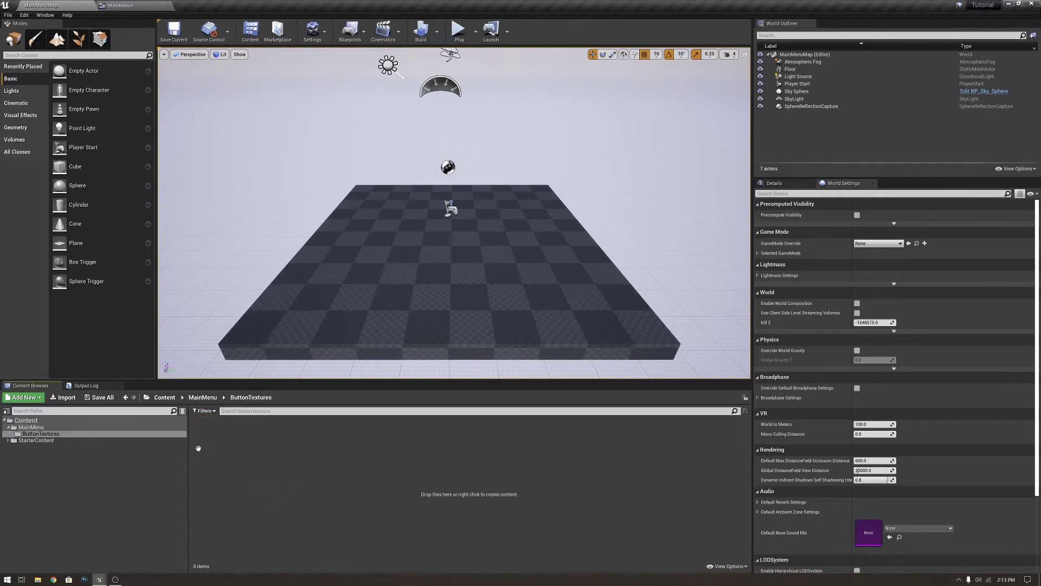
pyautogui.click(81, 386)
pyautogui.click(31, 386)
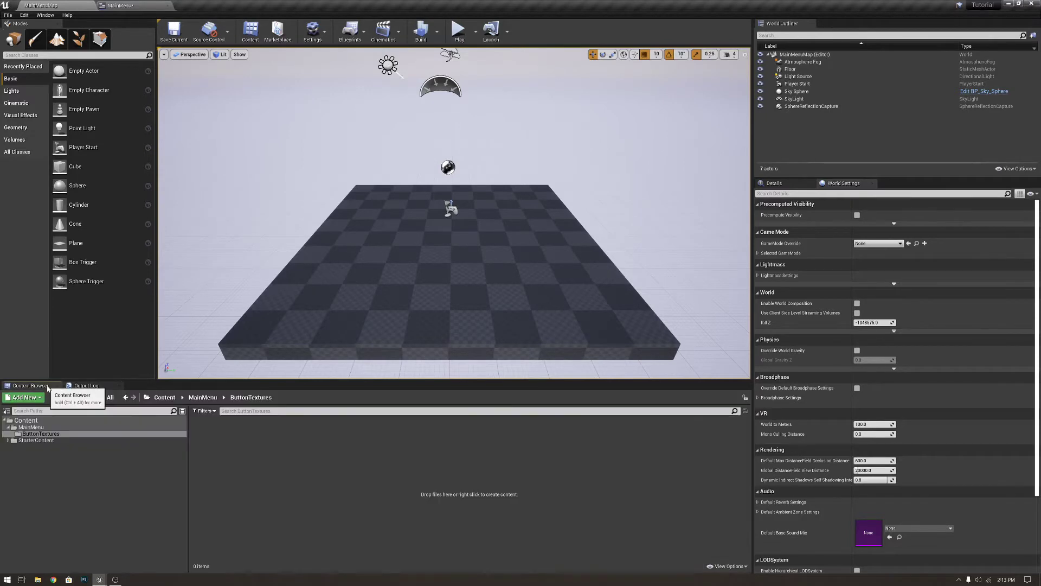
pyautogui.click(63, 397)
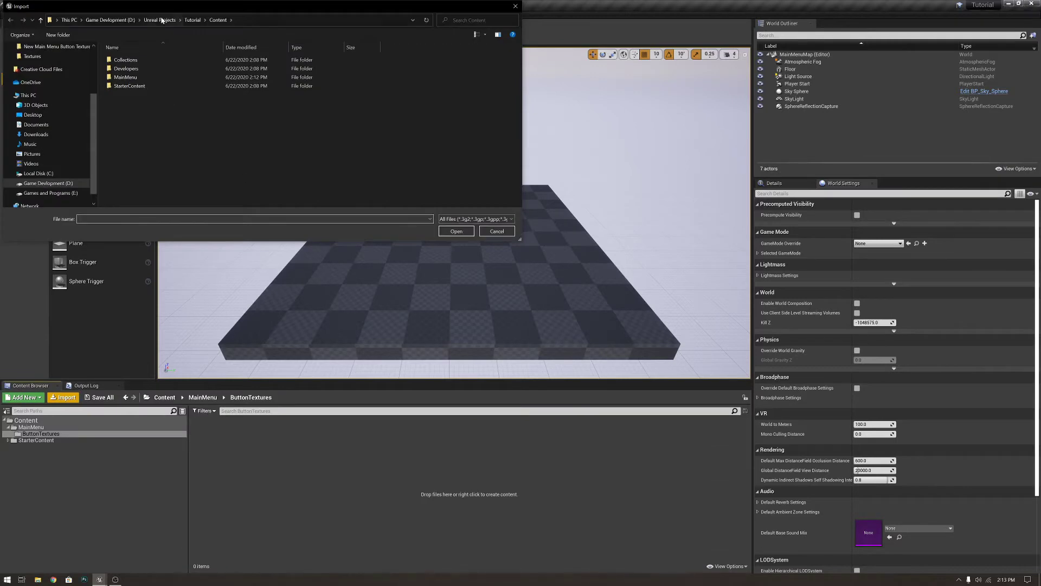
# - Import the Options, Play game and Quit game button textures from D: > AMB Stuff
pyautogui.click(100, 20)
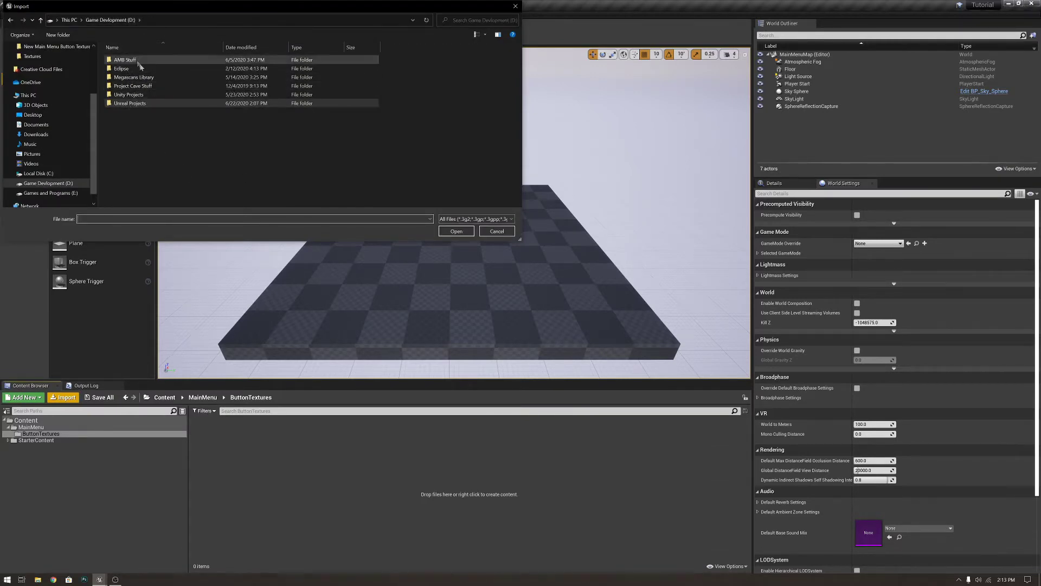
pyautogui.doubleClick(162, 63)
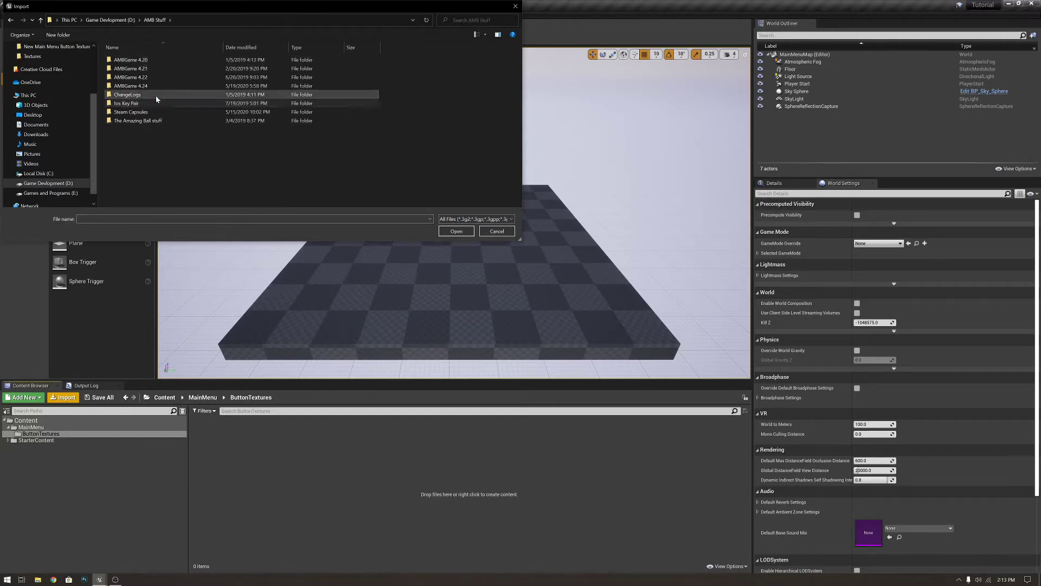
pyautogui.moveTo(307, 2); pyautogui.dragTo(317, 6)
pyautogui.press('Escape')
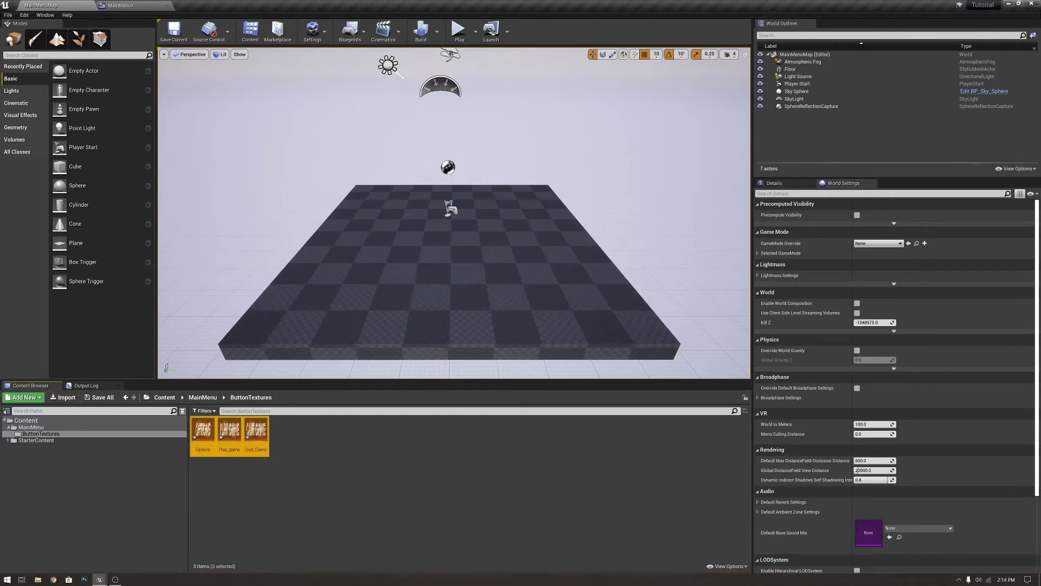
# - Preview the Options, Play_game and Quit_Game textures, then close them and return to MainMenuMap
pyautogui.doubleClick(199, 437)
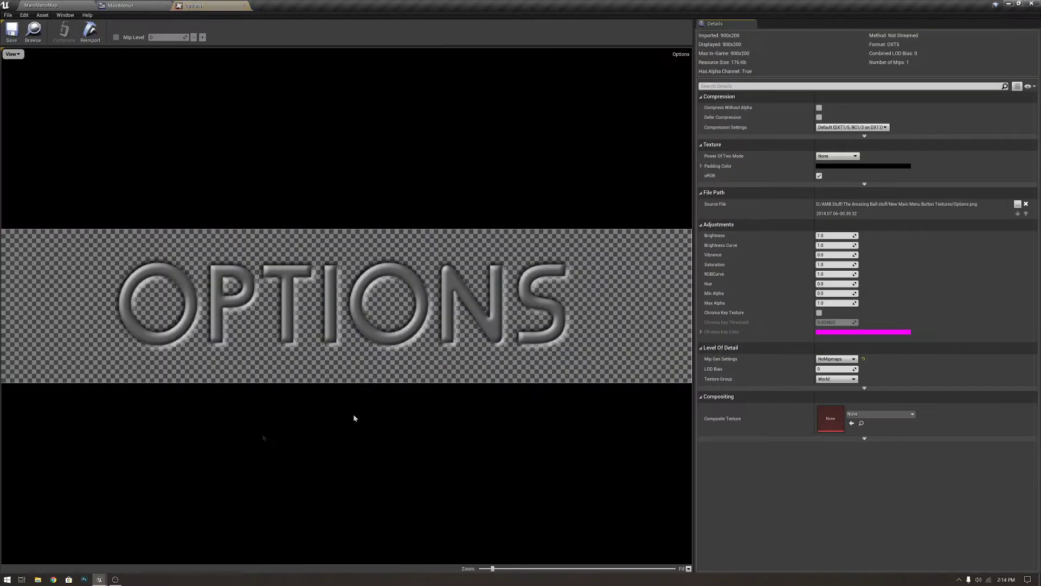
pyautogui.click(246, 5)
pyautogui.click(73, 41)
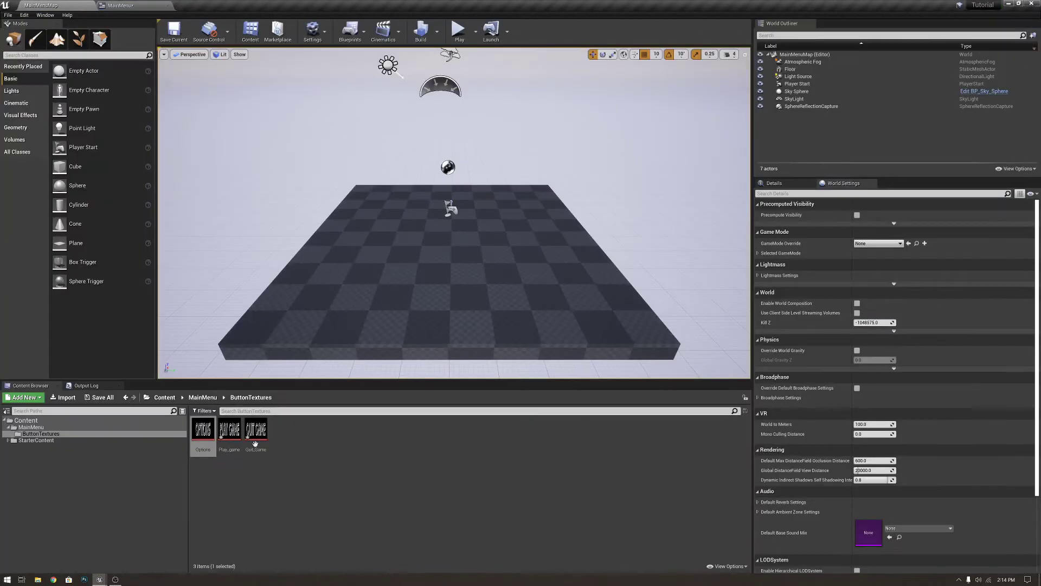
pyautogui.doubleClick(254, 437)
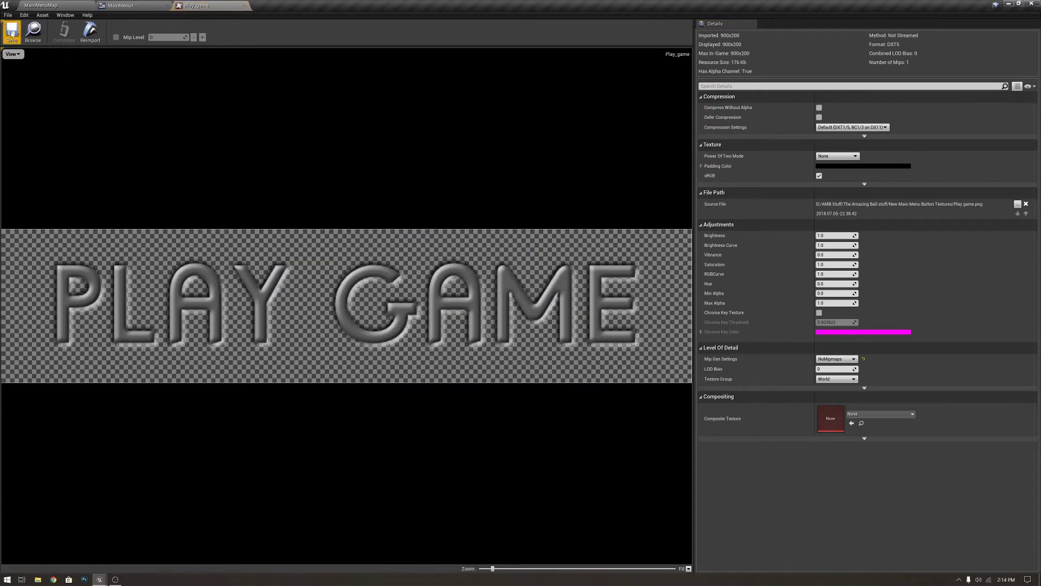
pyautogui.click(32, 31)
pyautogui.doubleClick(263, 443)
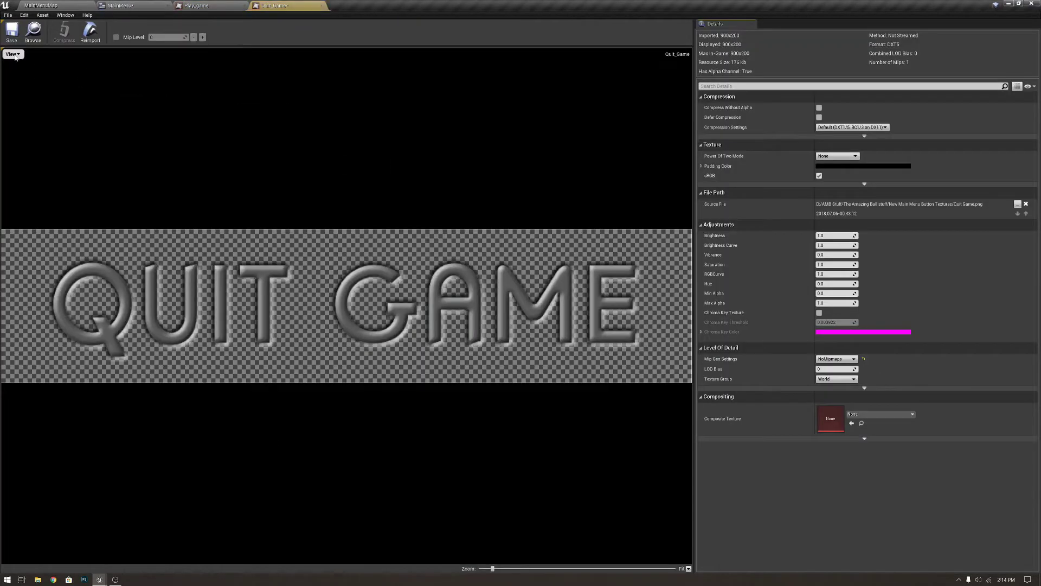
pyautogui.click(322, 5)
pyautogui.click(245, 6)
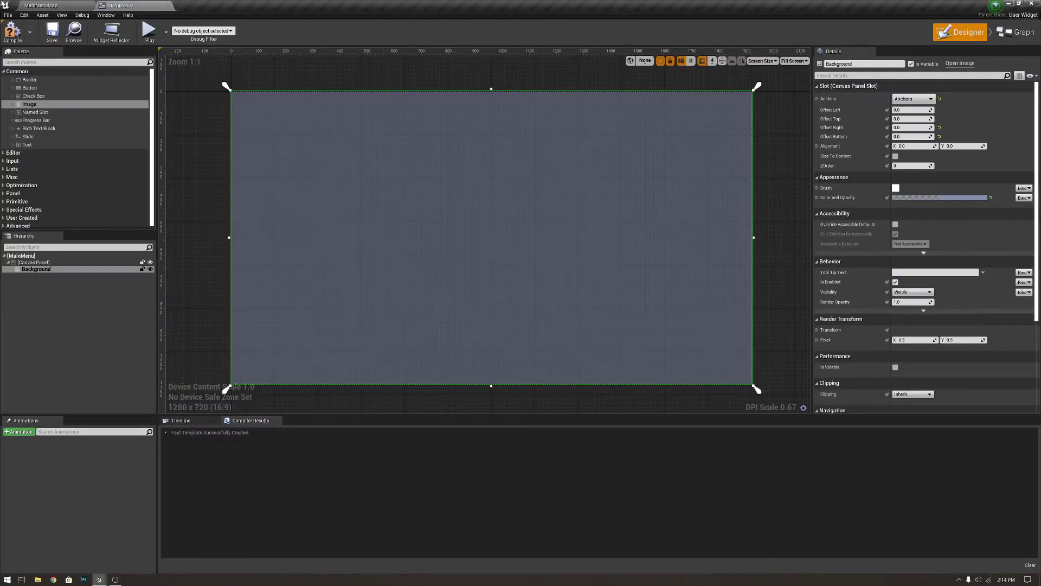
pyautogui.click(42, 5)
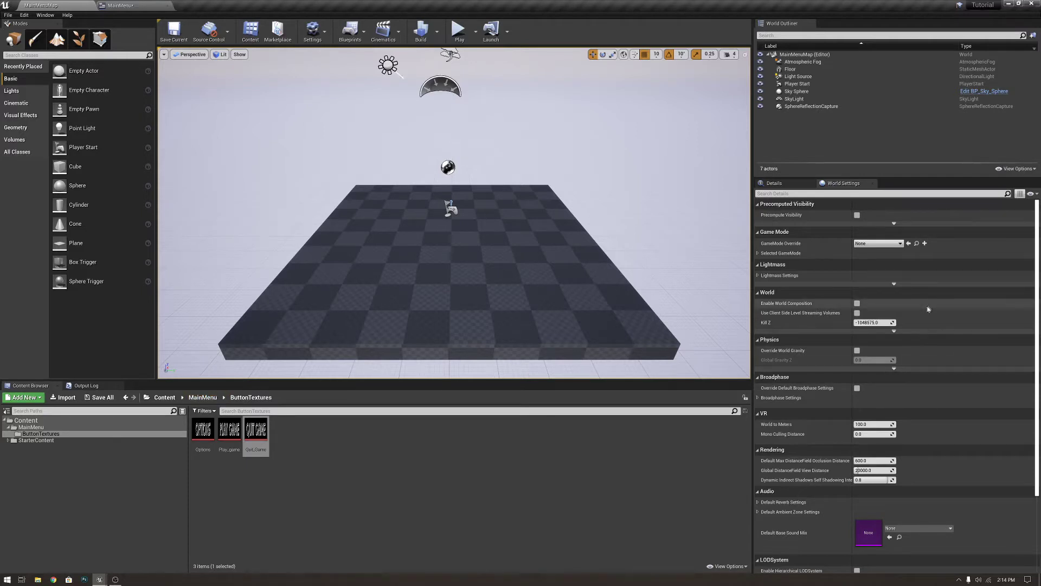
# - Return to the MainMenu content folder and open the MainMenu widget blueprint in the Designer
pyautogui.click(204, 403)
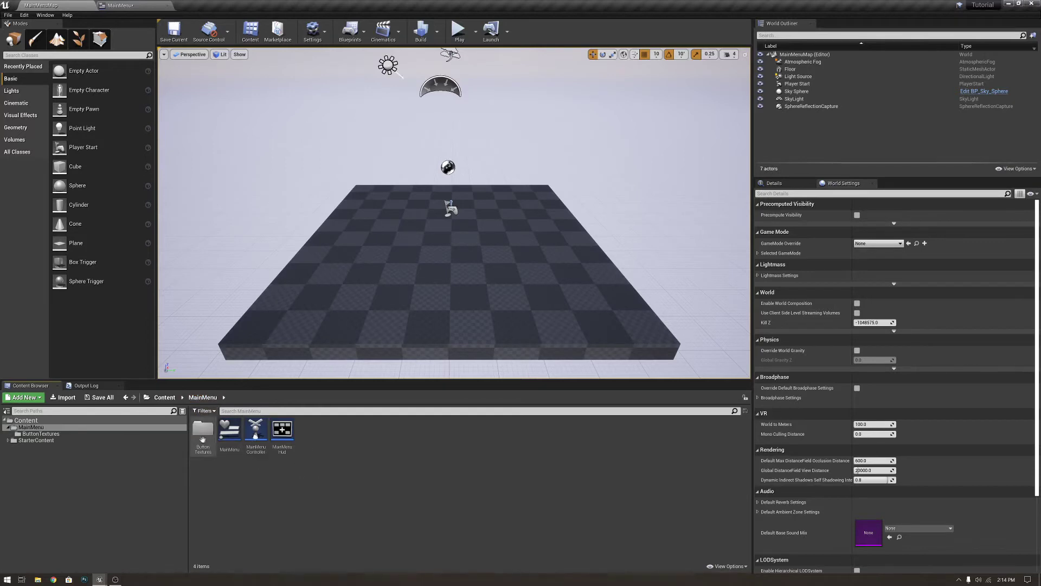
pyautogui.click(233, 434)
pyautogui.doubleClick(234, 437)
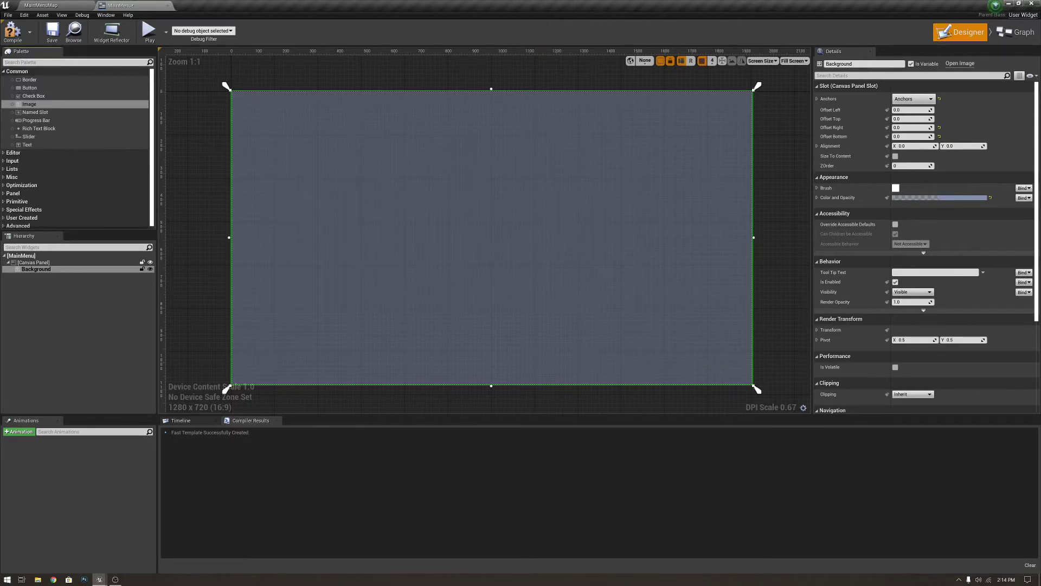
# - Create a new Blueprint Class in the MainMenu folder with Button as its parent class
pyautogui.click(51, 5)
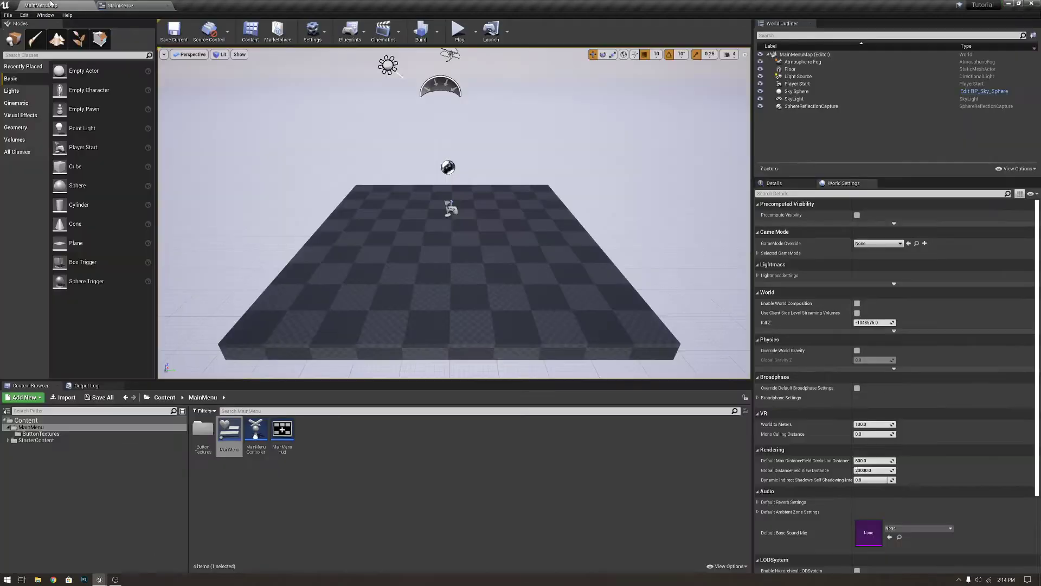
pyautogui.rightClick(386, 488)
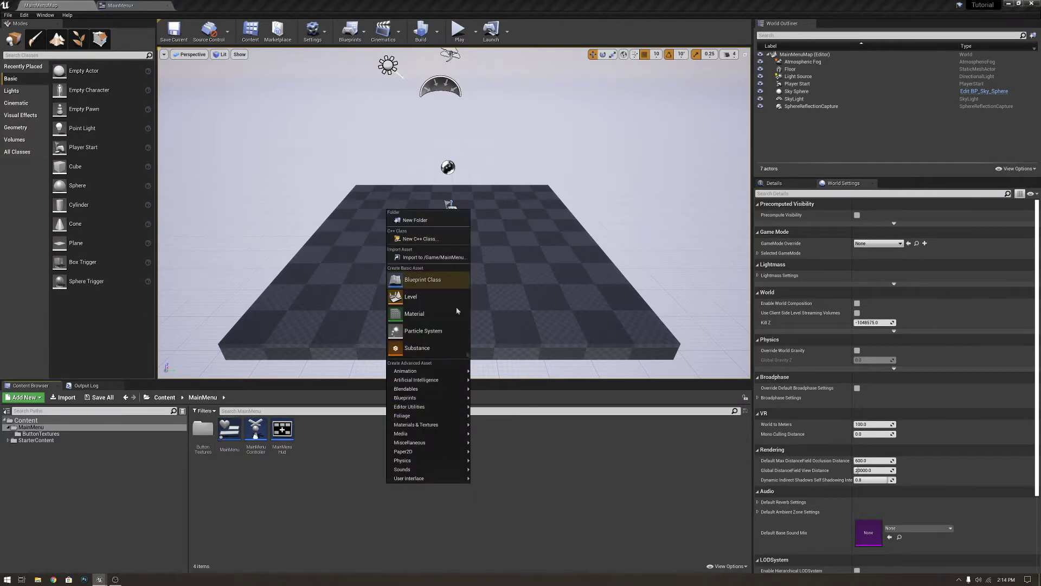
pyautogui.click(422, 280)
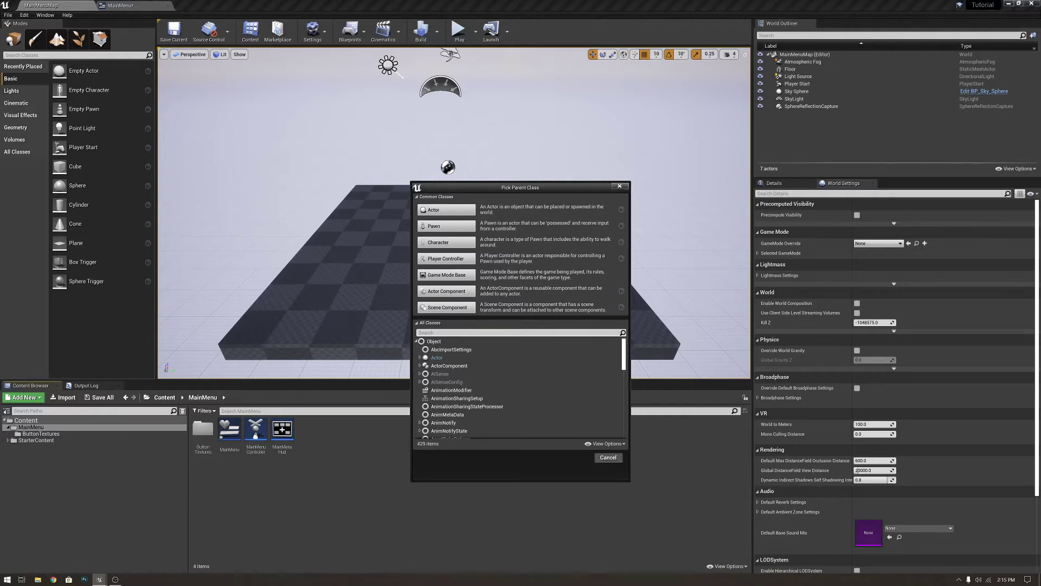
pyautogui.write('button')
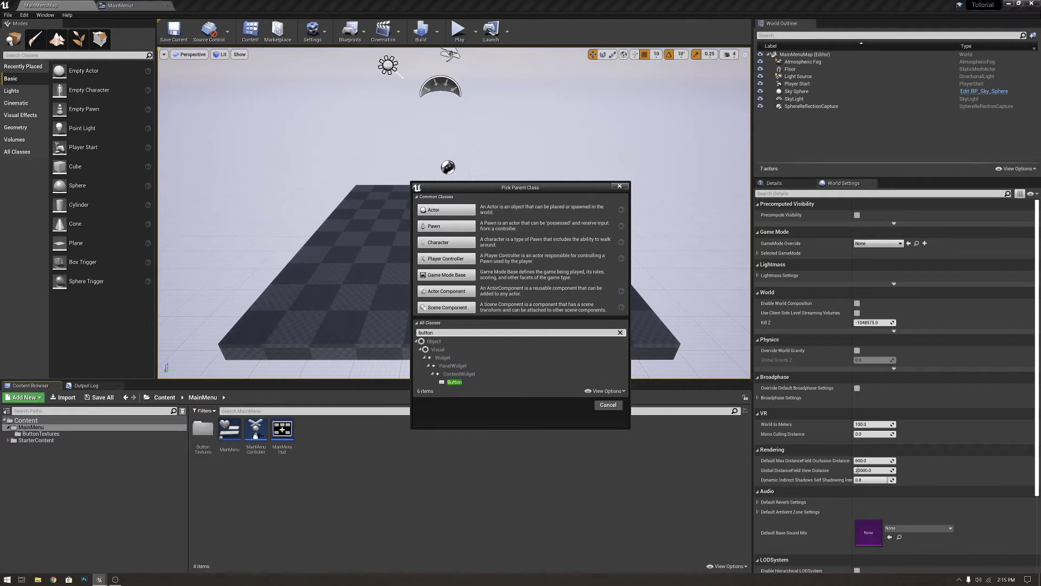
pyautogui.click(455, 382)
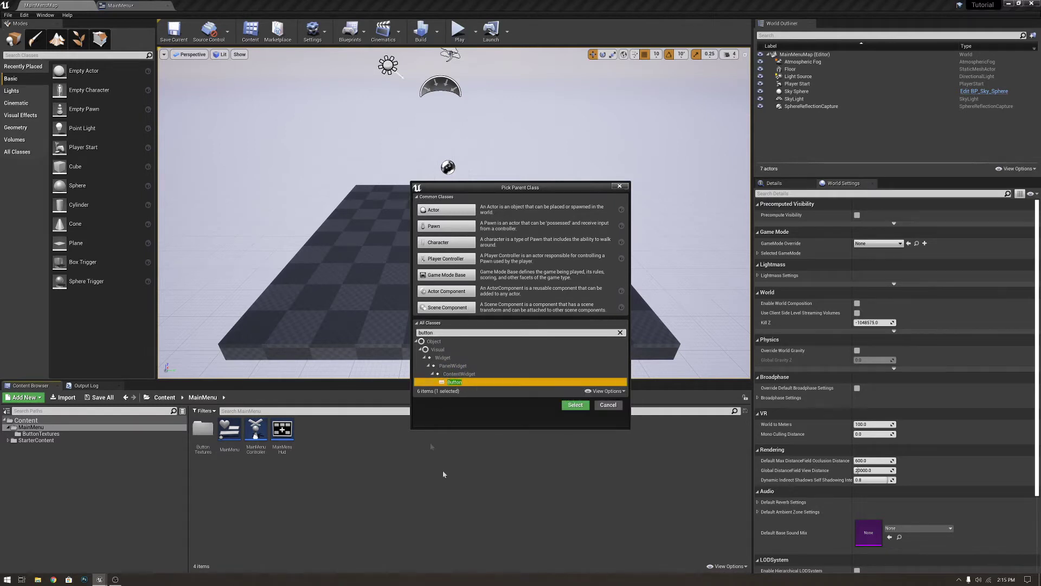
pyautogui.click(576, 405)
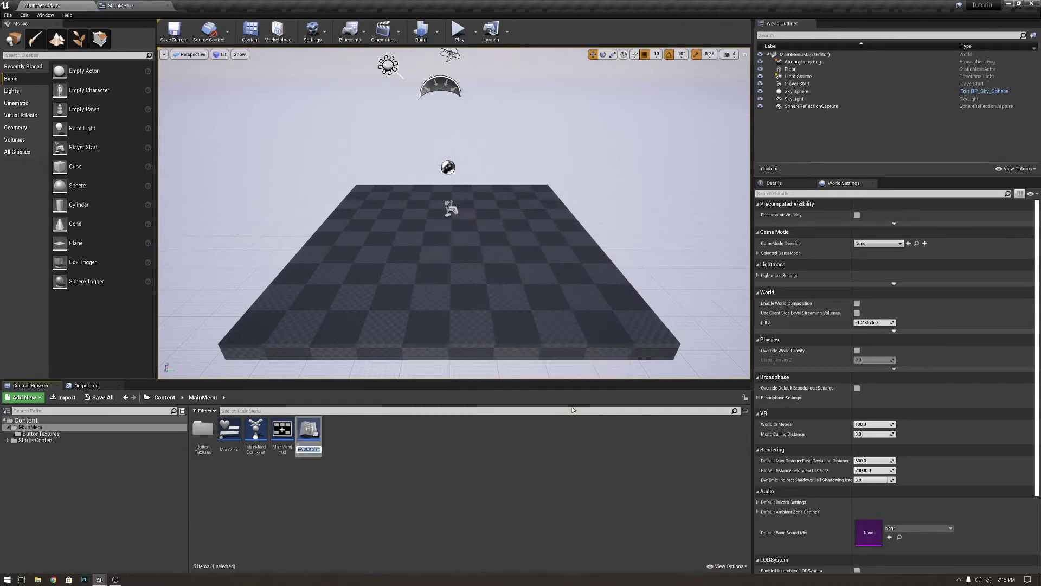
# - Name the new blueprint My_Button and open it in the Blueprint editor
pyautogui.write('N')
pyautogui.press('BackSpace')
pyautogui.write('My_Button')
pyautogui.press('Return')
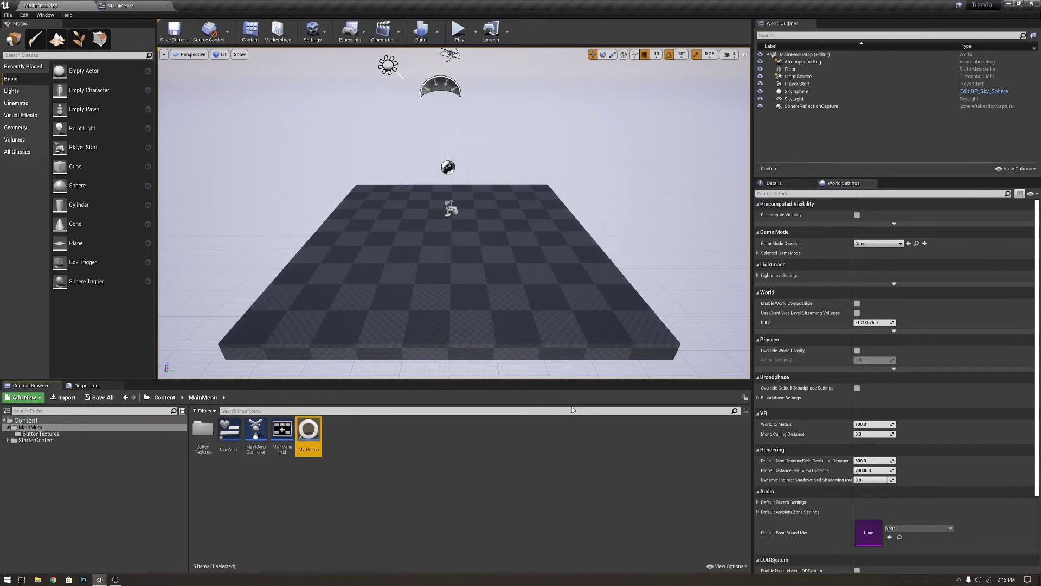
pyautogui.doubleClick(309, 434)
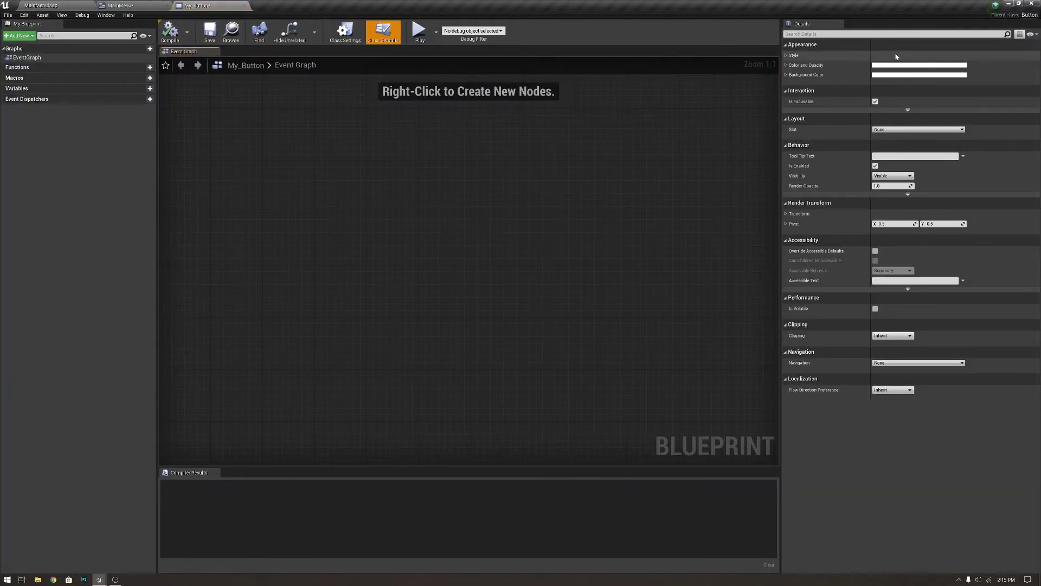
# - Set My_Button's Style > Hovered tint to a saturated lavender
pyautogui.click(786, 65)
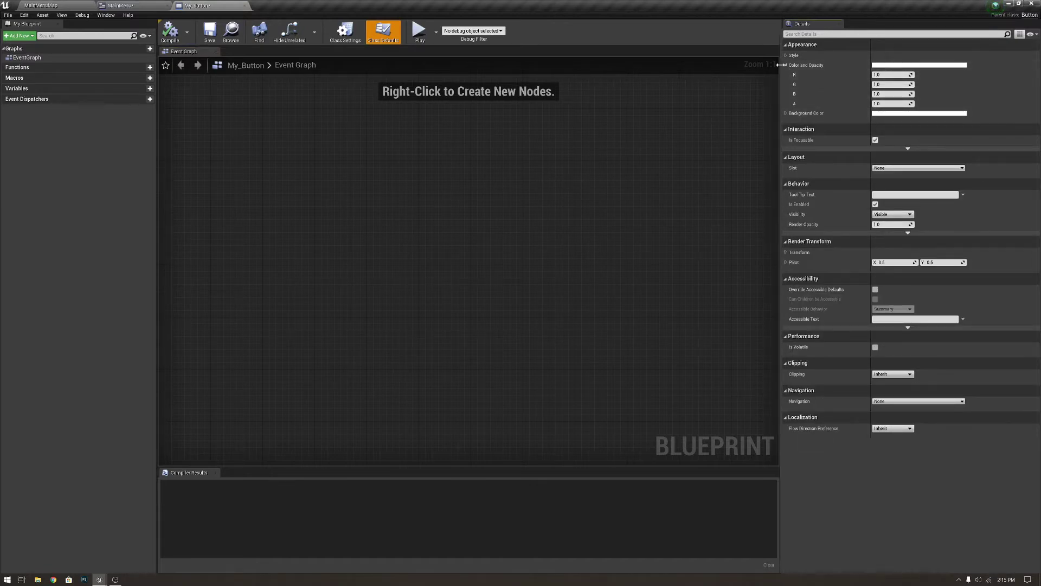
pyautogui.click(786, 65)
pyautogui.click(786, 56)
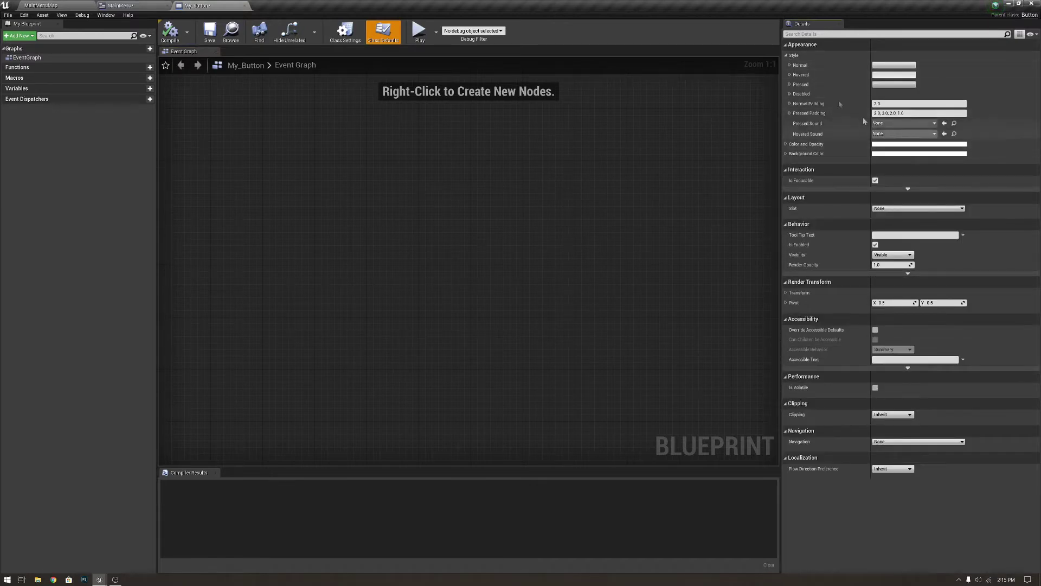
pyautogui.click(801, 76)
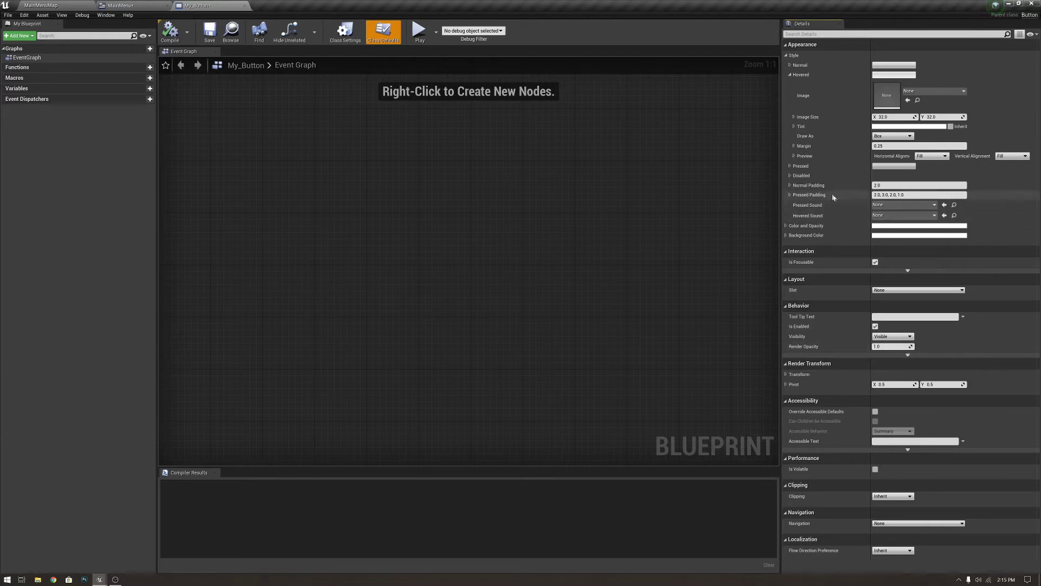
pyautogui.click(929, 127)
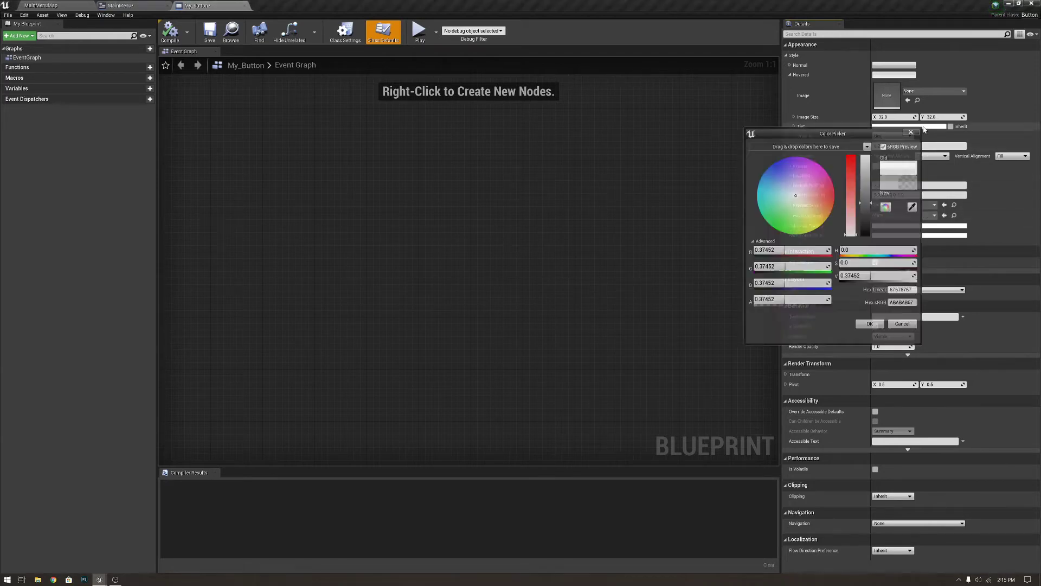
pyautogui.moveTo(796, 195); pyautogui.dragTo(789, 183)
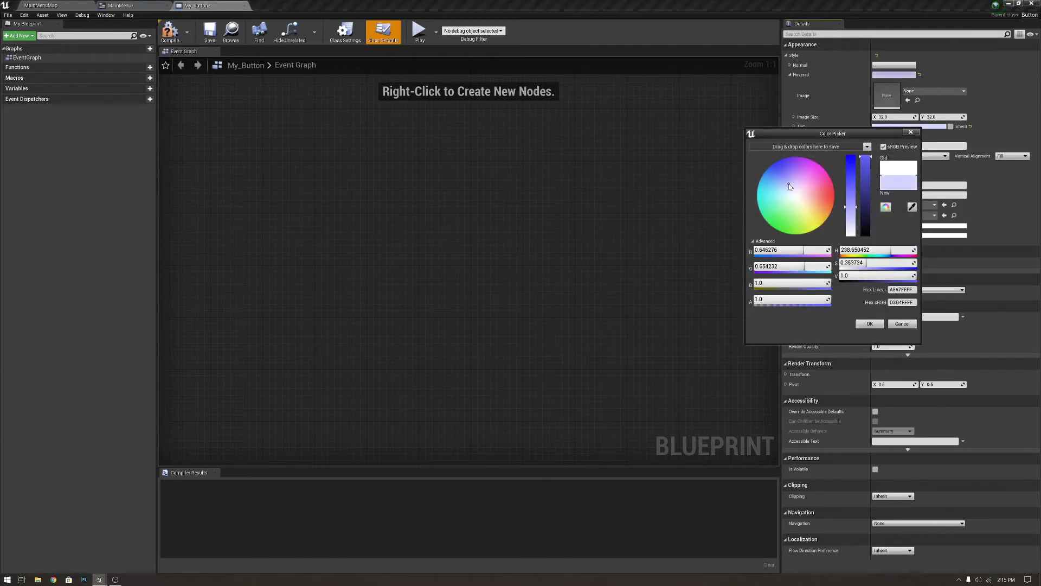
pyautogui.moveTo(851, 207); pyautogui.dragTo(851, 180)
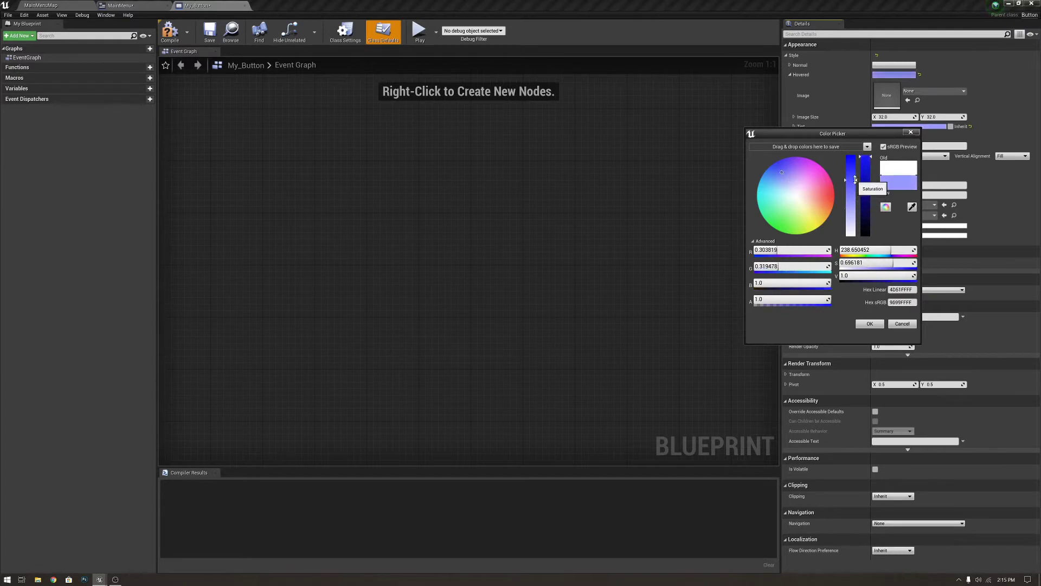
pyautogui.click(870, 323)
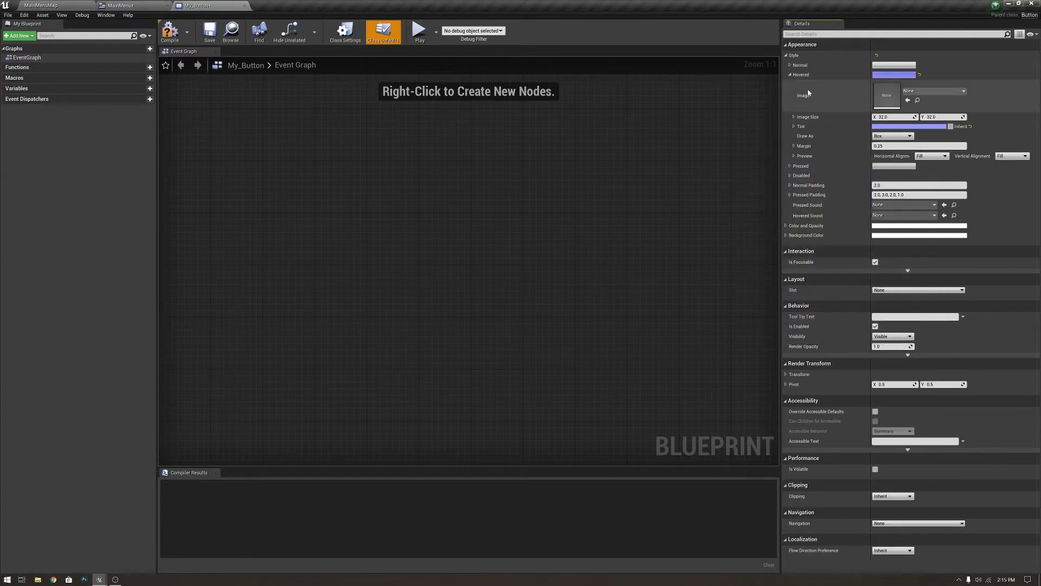
# - Set My_Button's Style > Pressed tint to a dark navy blue
pyautogui.click(790, 75)
pyautogui.click(791, 84)
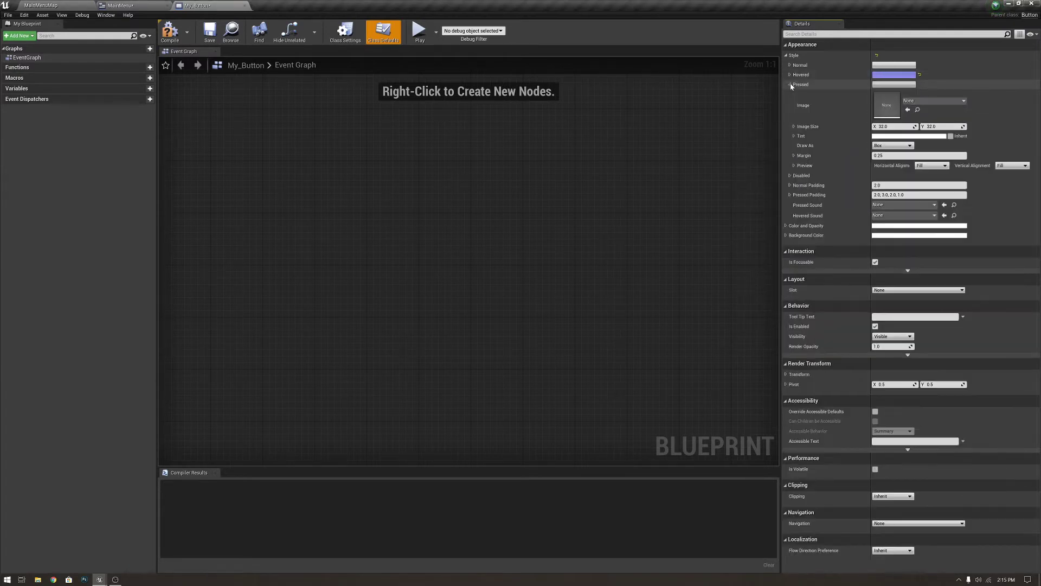
pyautogui.click(911, 100)
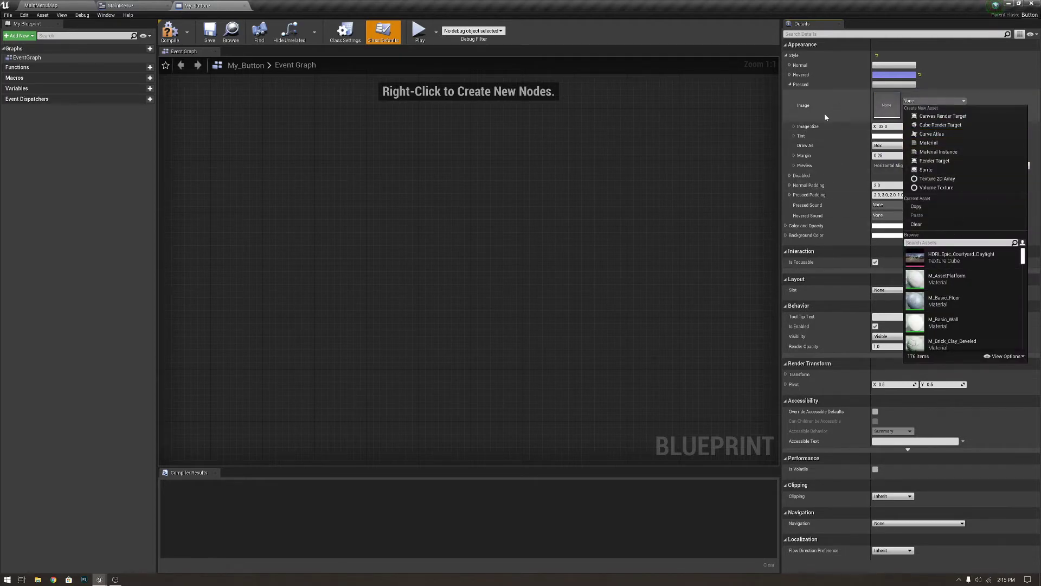
pyautogui.click(884, 136)
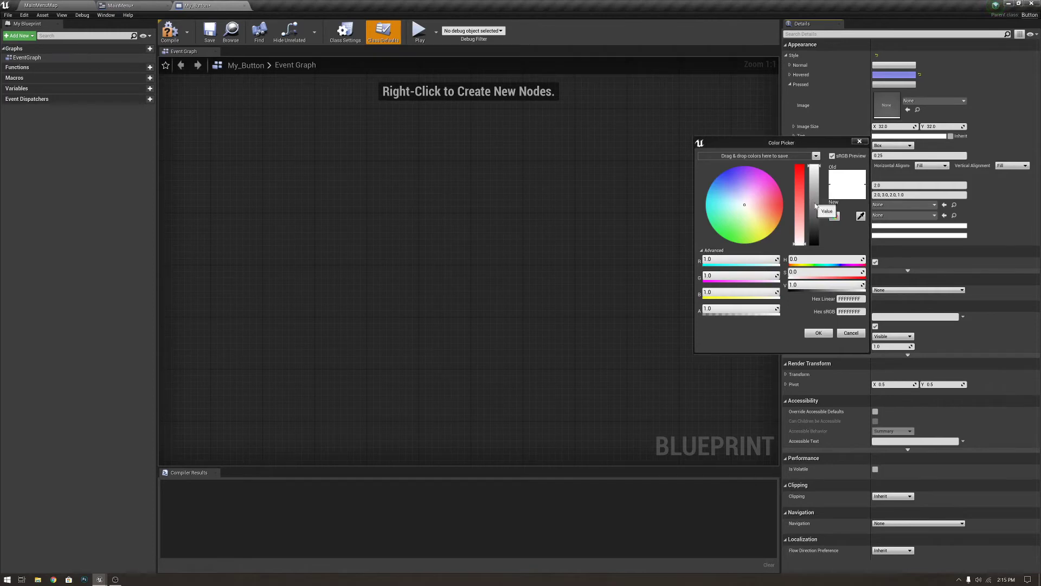
pyautogui.click(726, 171)
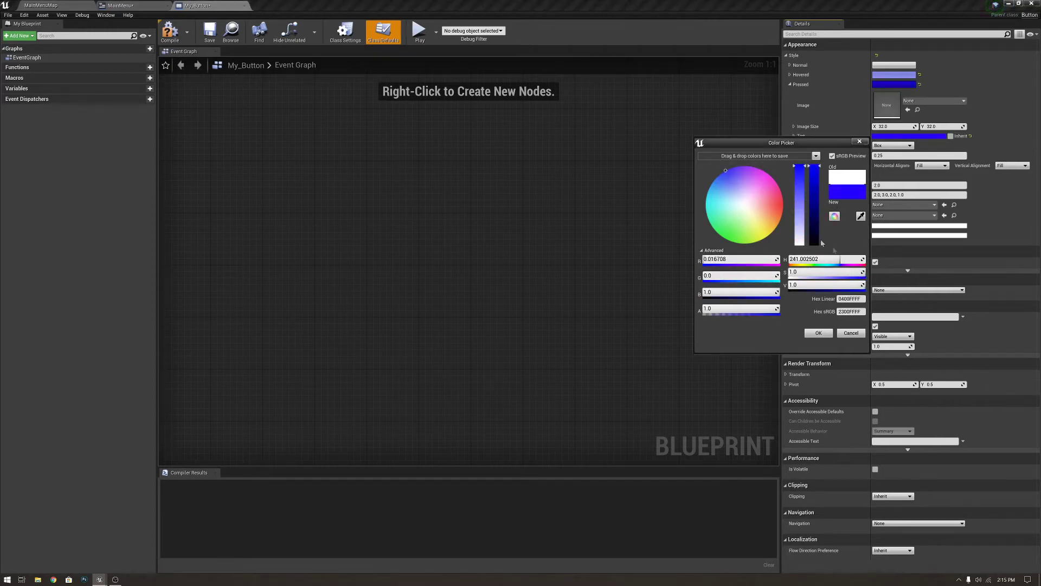
pyautogui.click(815, 209)
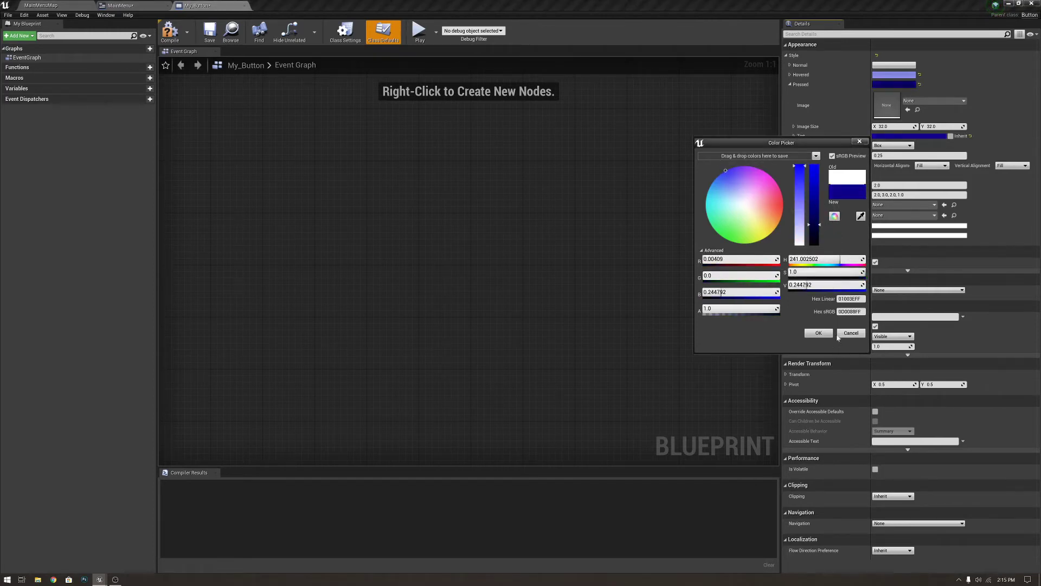
pyautogui.click(819, 332)
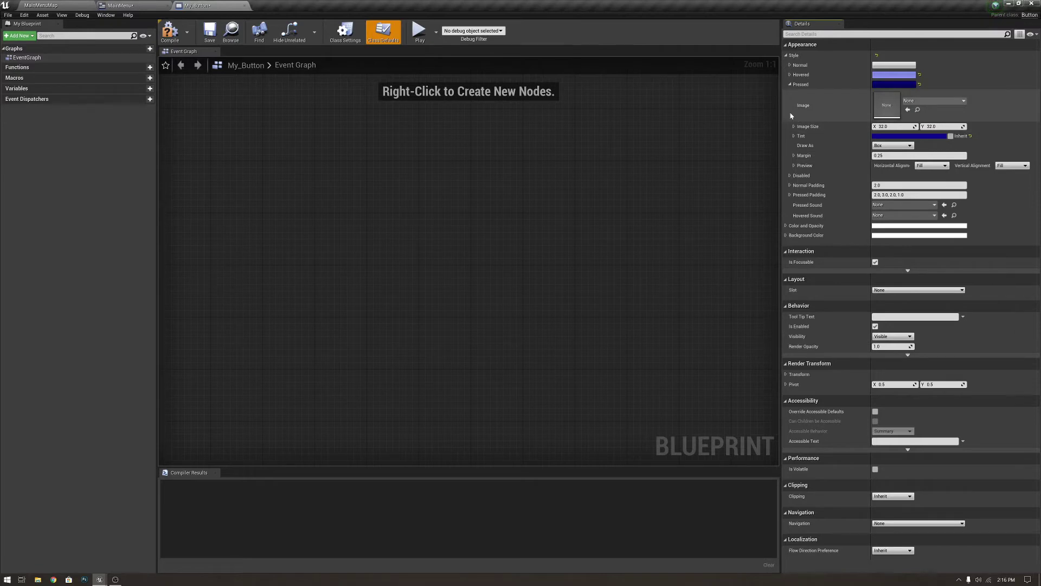
# - Compile and save the My_Button blueprint
pyautogui.click(170, 33)
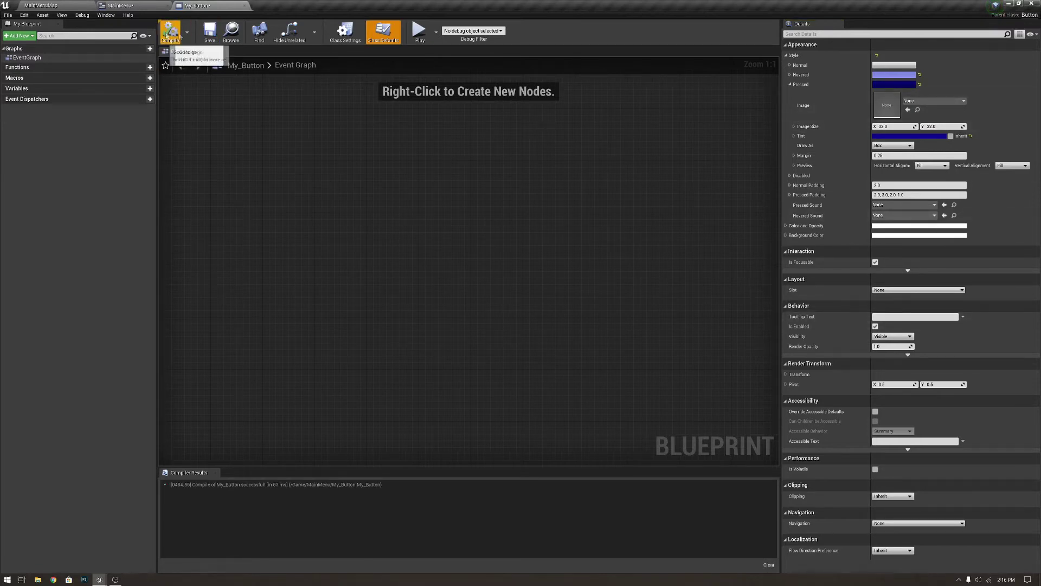
pyautogui.click(209, 31)
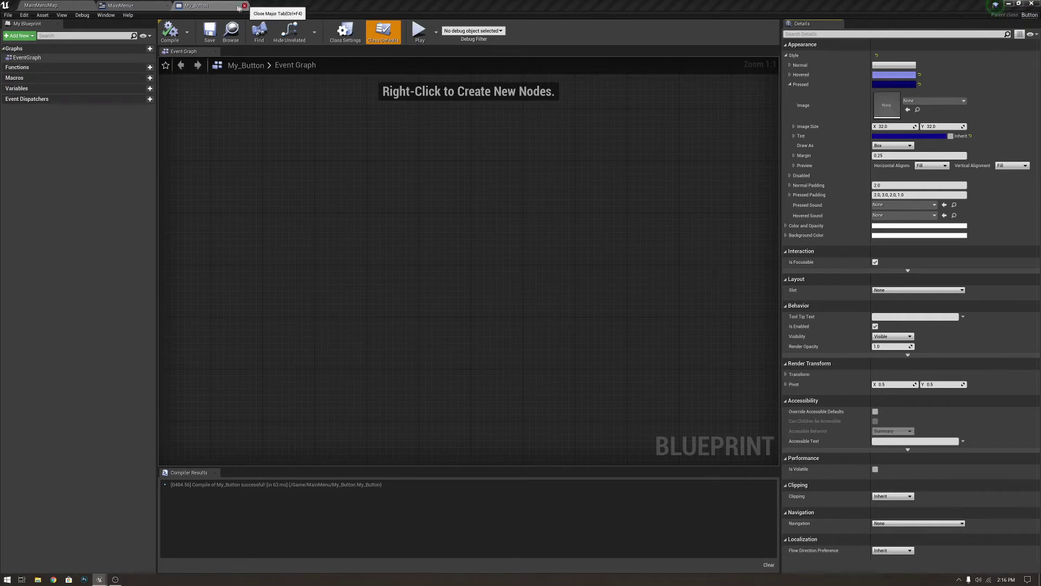
# - Drag three My Button widgets from the Palette onto the MainMenu canvas, stacked vertically
pyautogui.click(243, 6)
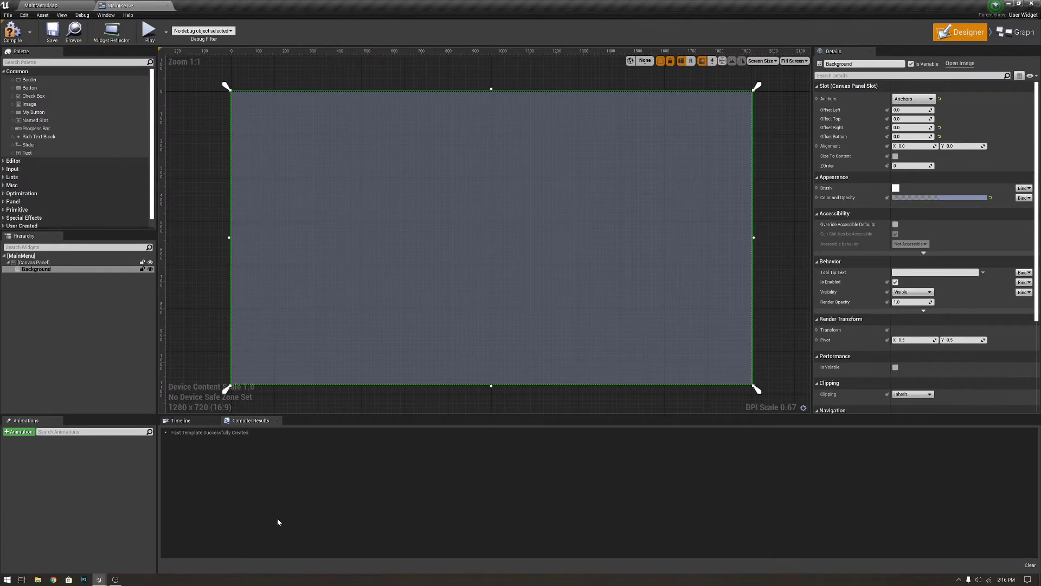
pyautogui.click(76, 62)
pyautogui.write('my')
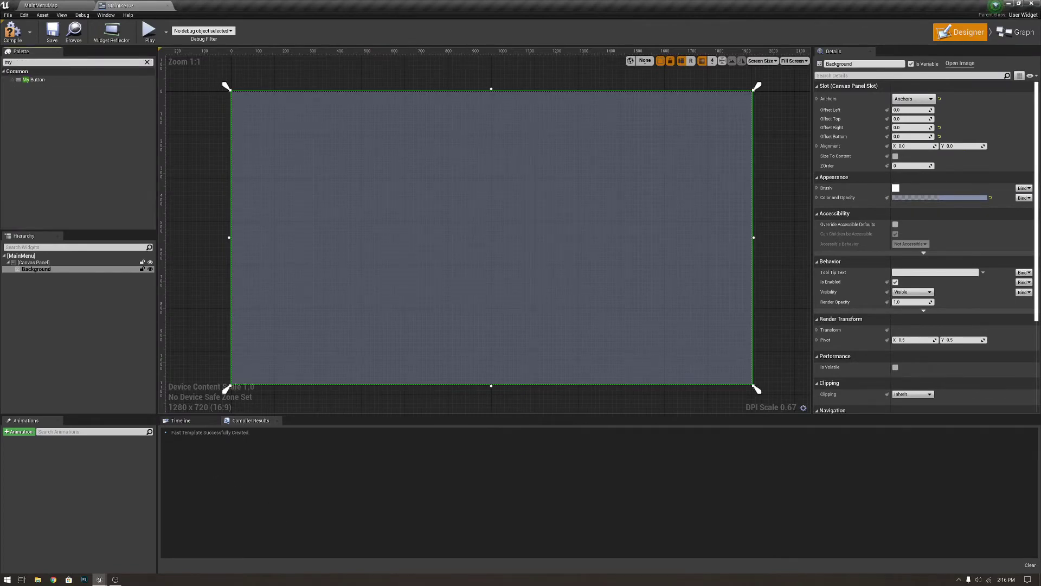
pyautogui.moveTo(33, 80); pyautogui.dragTo(539, 196)
pyautogui.moveTo(28, 85); pyautogui.dragTo(540, 252)
pyautogui.moveTo(29, 82); pyautogui.dragTo(548, 309)
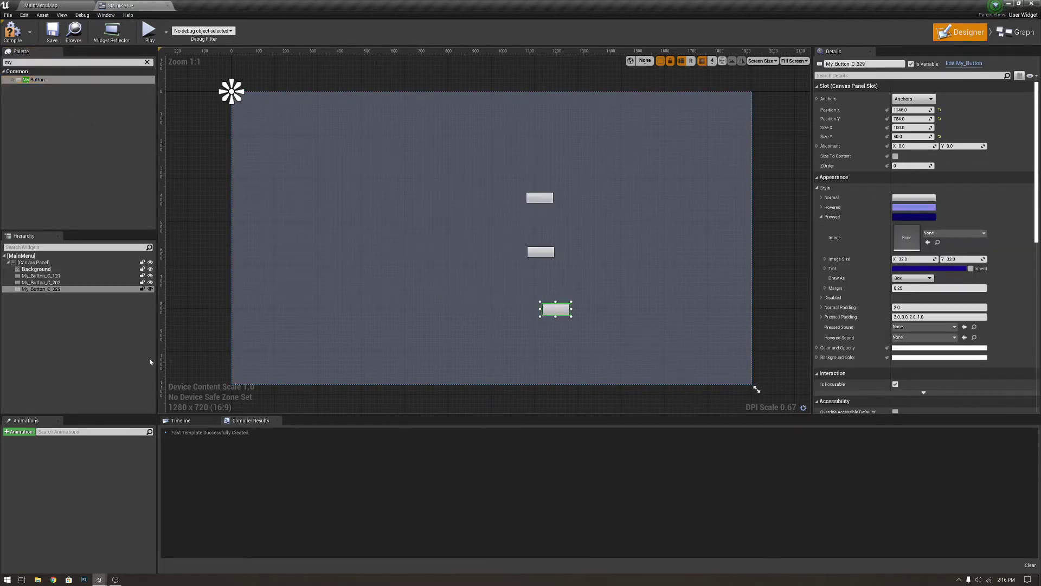
pyautogui.click(46, 276)
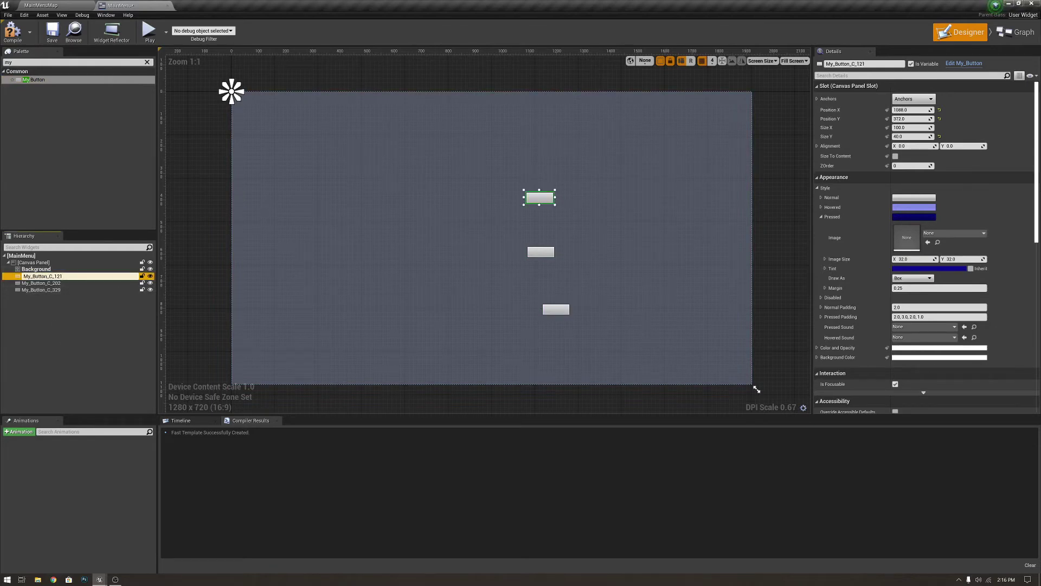
# - Rename the three buttons in the Hierarchy to Play Game, Options and Quit Game
pyautogui.press('F2')
pyautogui.write('Pika Game')
pyautogui.press('Return')
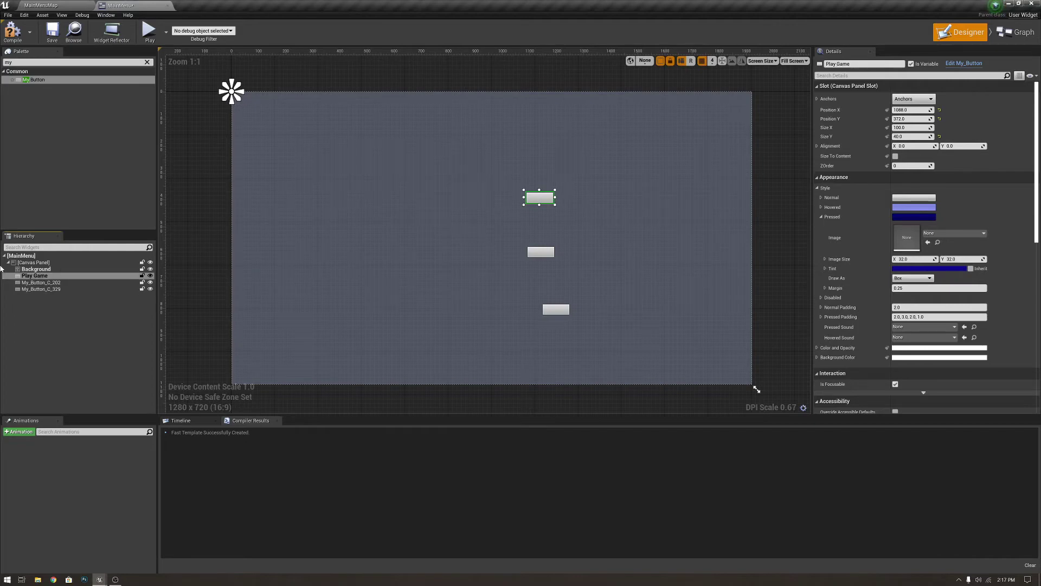
pyautogui.click(47, 283)
pyautogui.rightClick(48, 283)
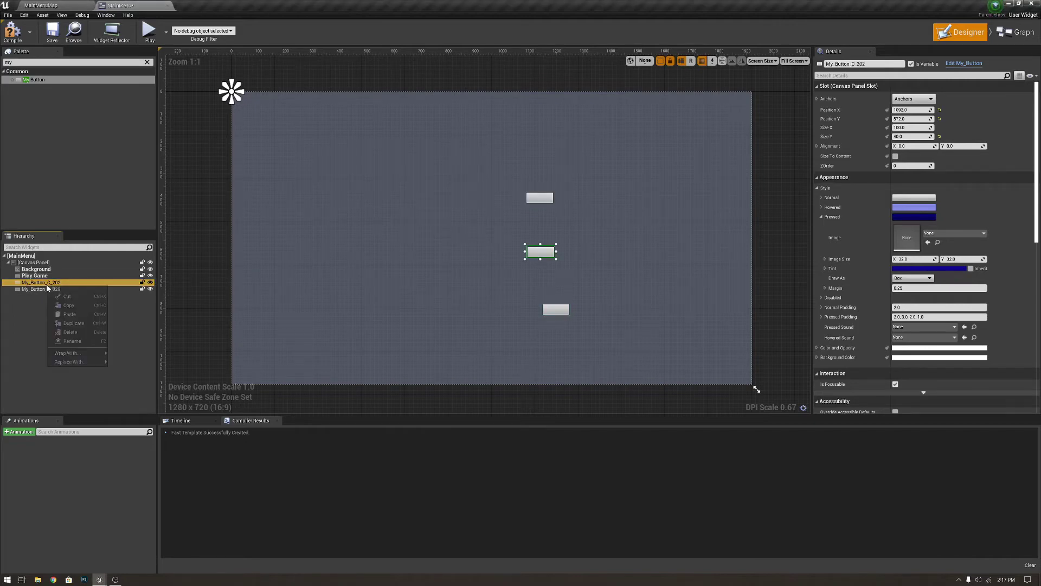
pyautogui.click(70, 340)
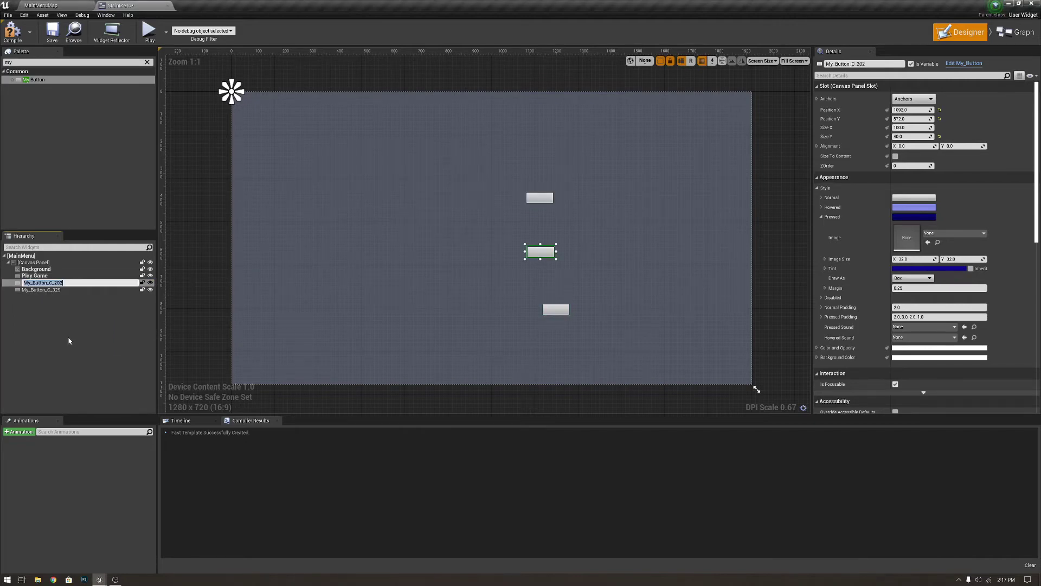
pyautogui.write('OP')
pyautogui.press('Return')
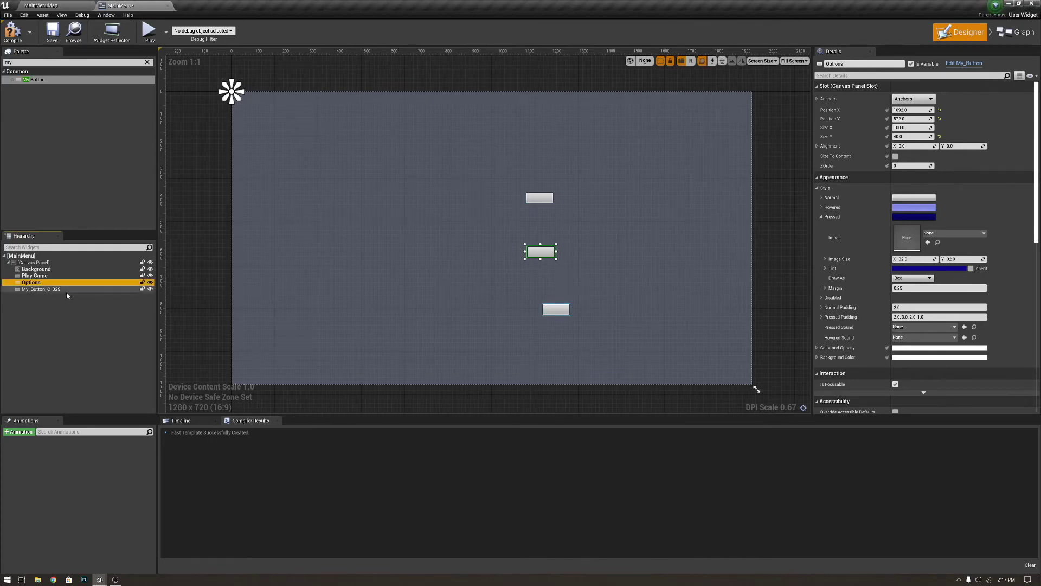
pyautogui.click(41, 289)
pyautogui.rightClick(64, 290)
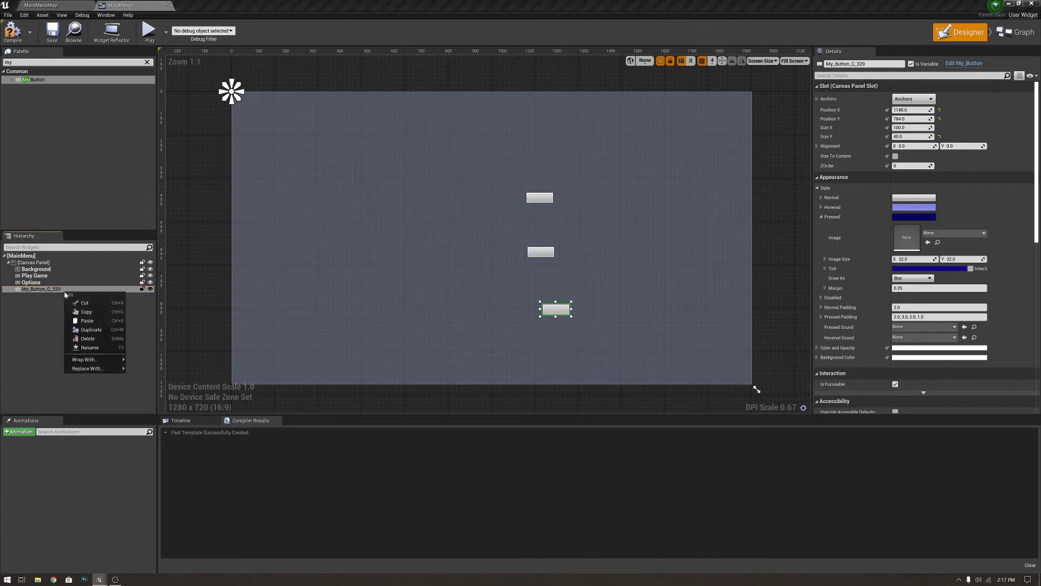
pyautogui.click(100, 349)
pyautogui.write('QUit')
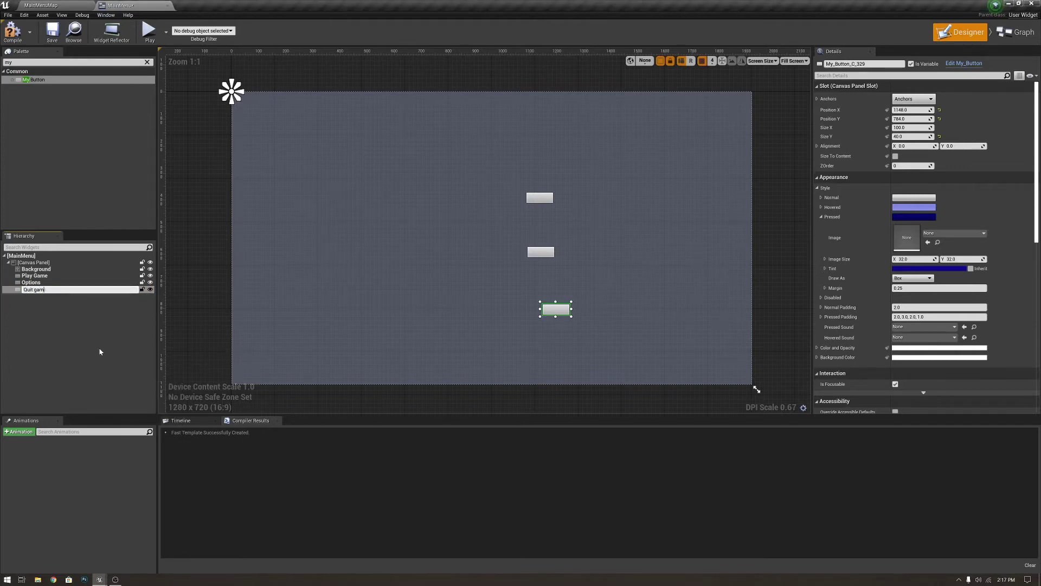
pyautogui.press('Return')
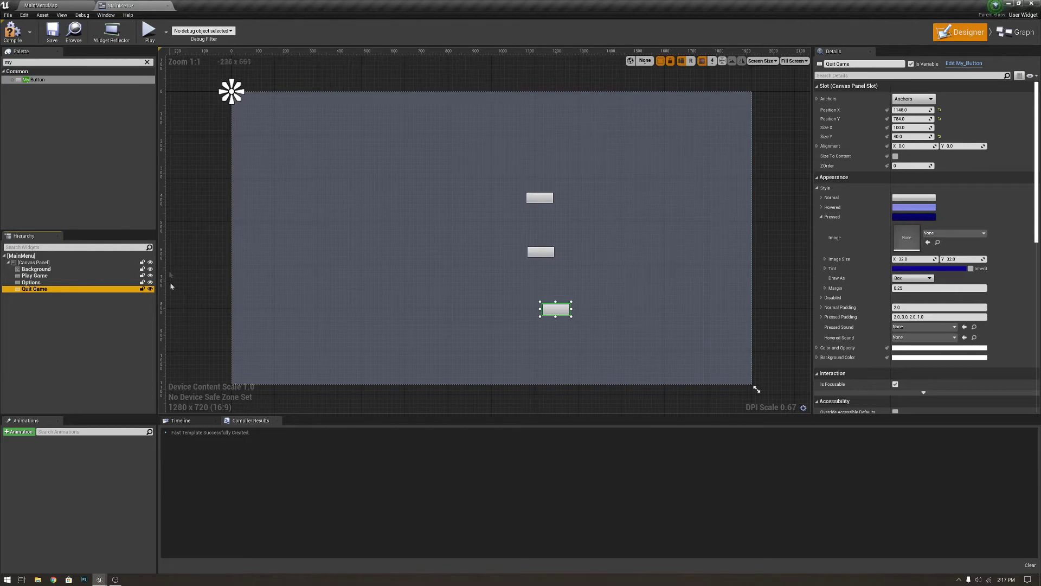
# - Centre-anchor the Quit Game button and set its Position Y to 150
pyautogui.click(914, 99)
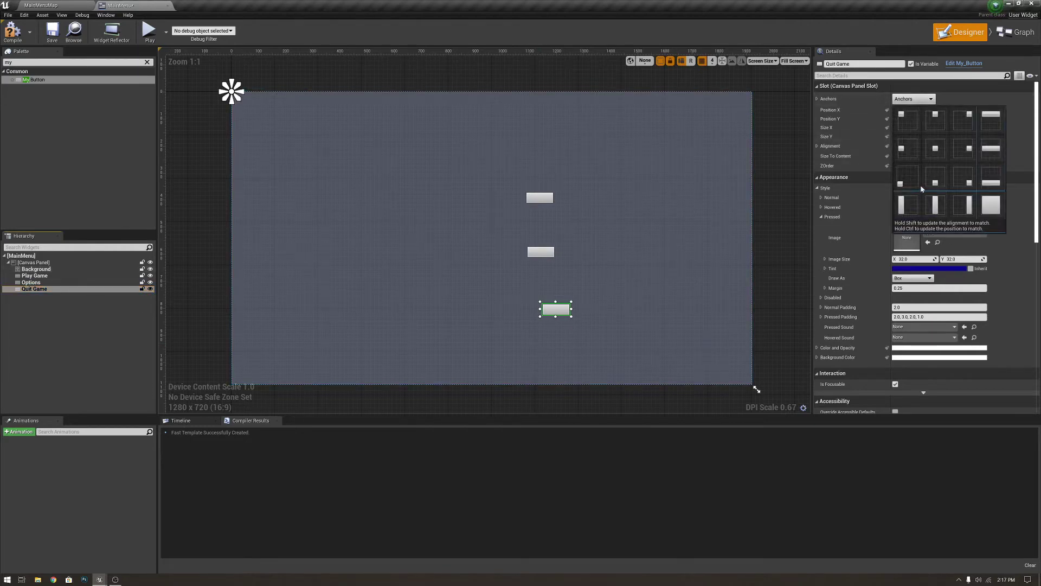
pyautogui.click(939, 154)
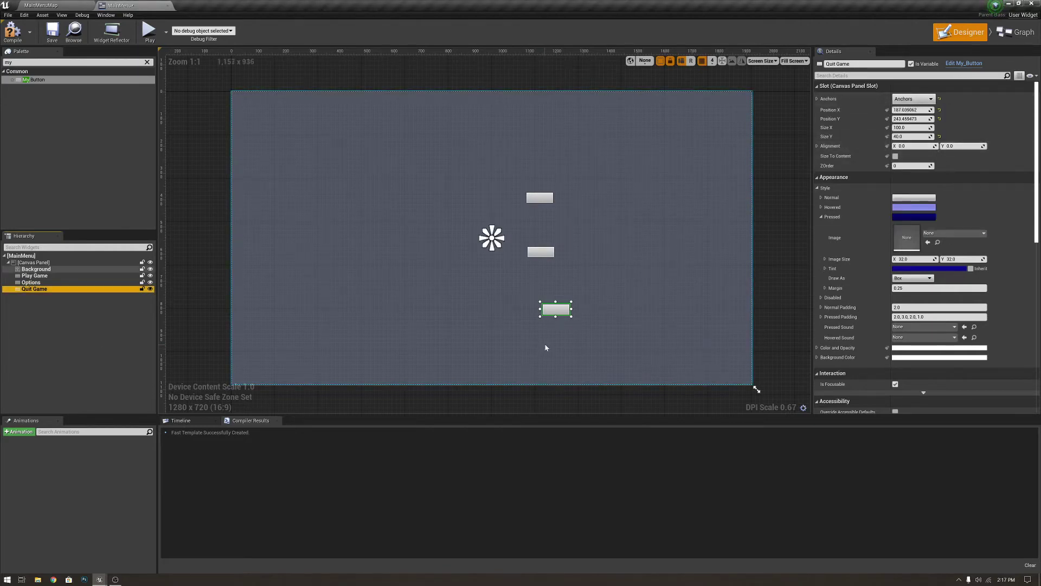
pyautogui.click(914, 98)
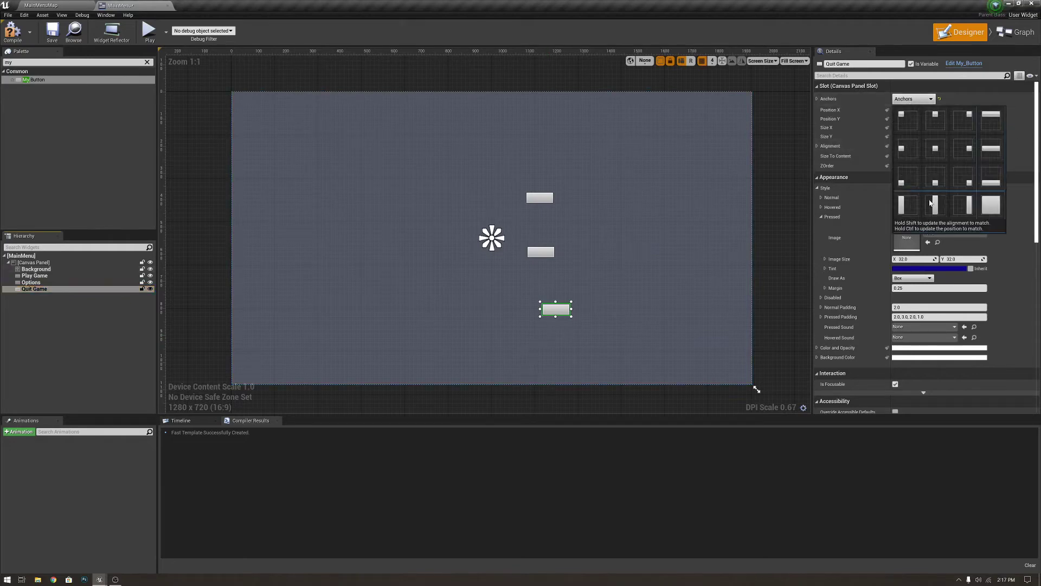
pyautogui.keyDown('ctrl'); pyautogui.keyDown('shift'); pyautogui.click(939, 149); pyautogui.keyUp('shift'); pyautogui.keyUp('ctrl')
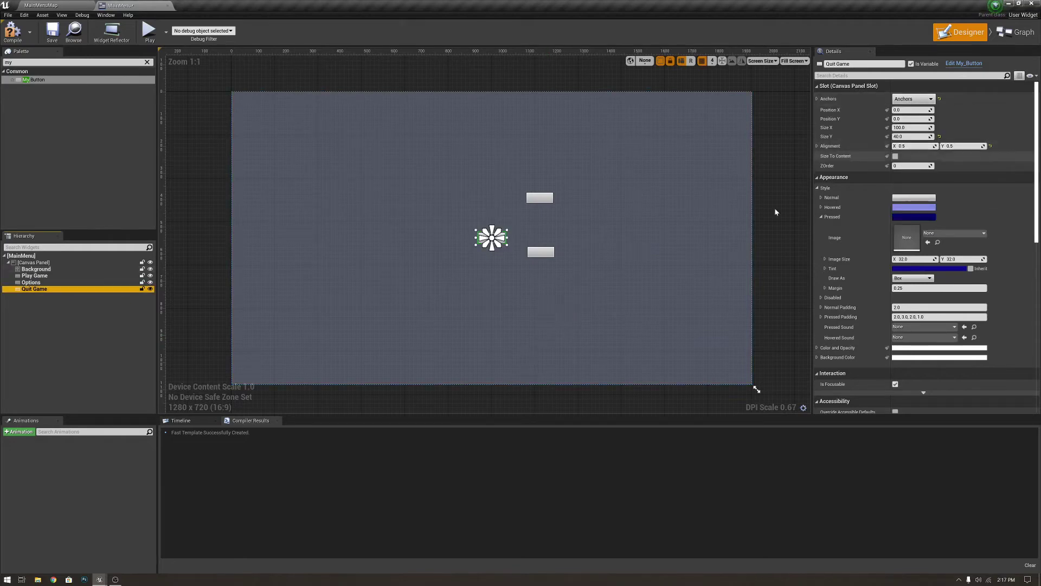
pyautogui.click(907, 119)
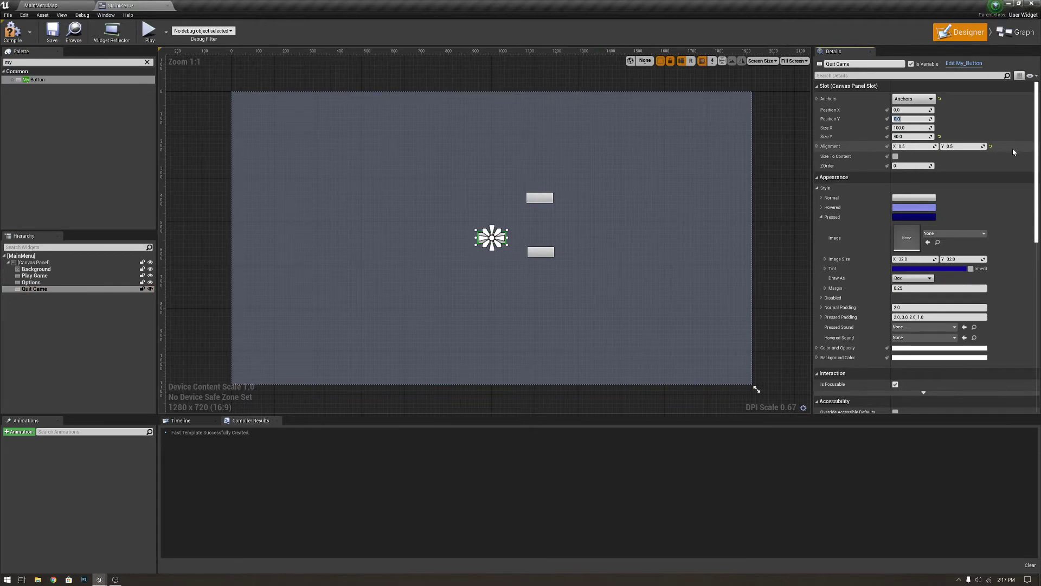
pyautogui.write('150')
pyautogui.press('Return')
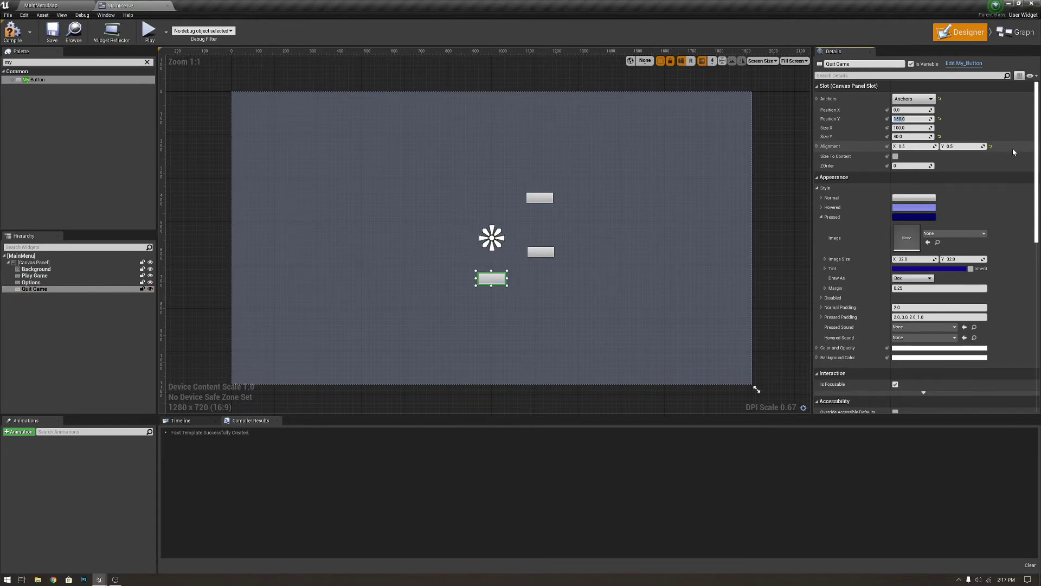
# - Centre-anchor the Options button on the canvas
pyautogui.click(540, 252)
pyautogui.click(914, 99)
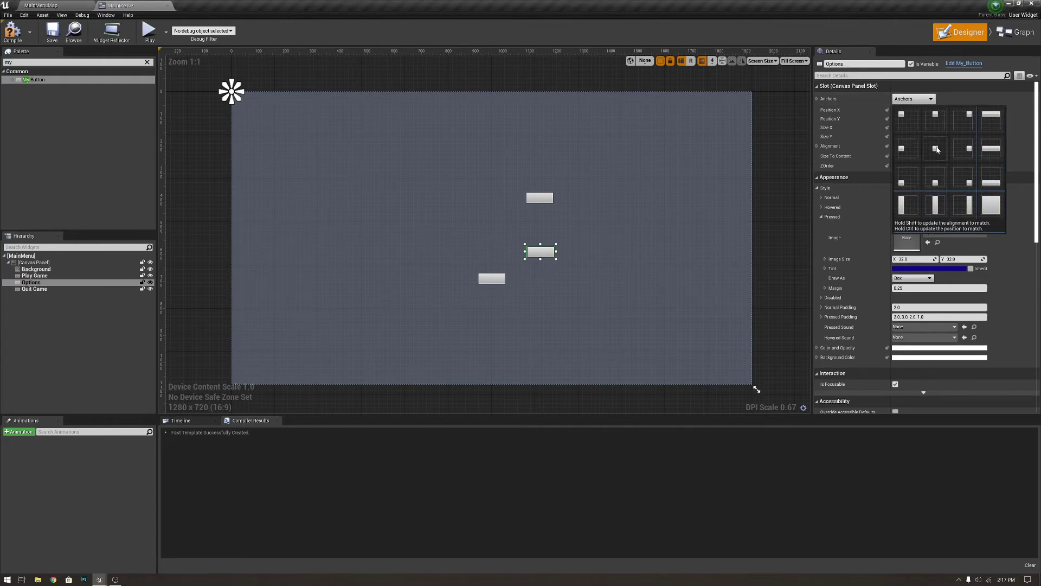
pyautogui.click(935, 148)
pyautogui.click(595, 268)
# - Centre-anchor the Play Game button and move it above Options to Position Y -150
pyautogui.click(540, 198)
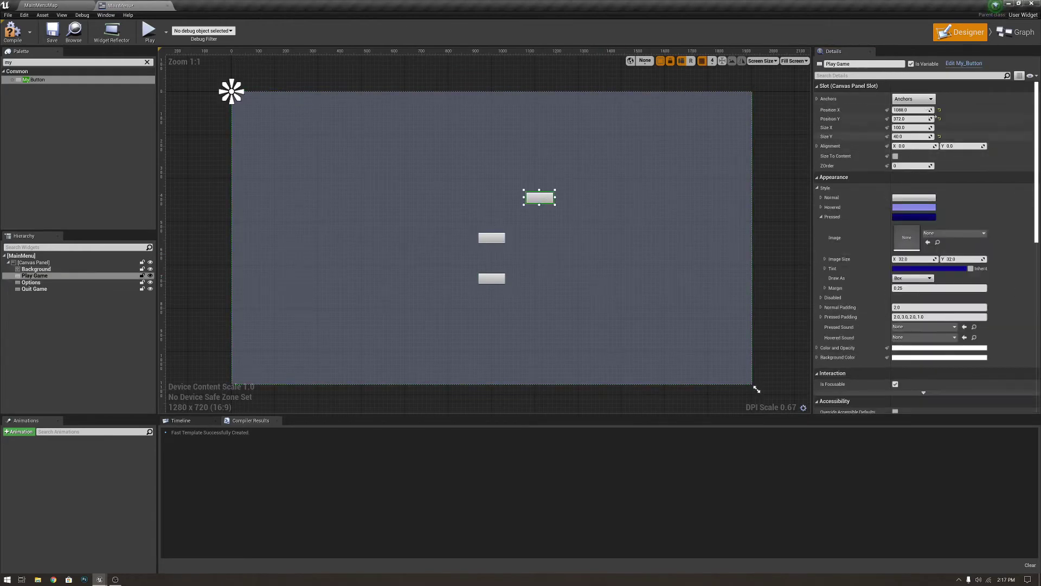
pyautogui.click(914, 98)
pyautogui.click(931, 147)
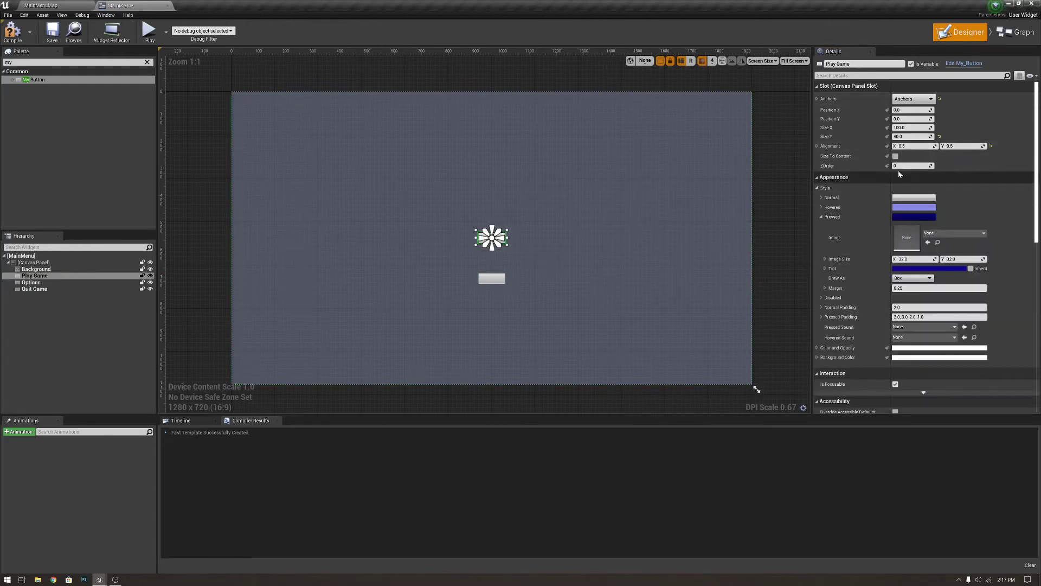
pyautogui.click(904, 118)
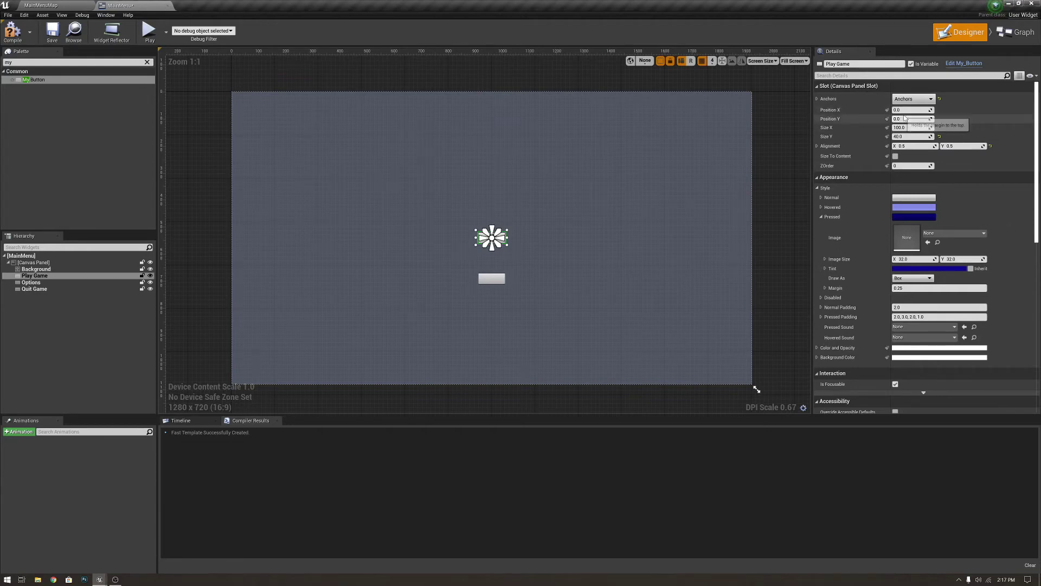
pyautogui.write('-10')
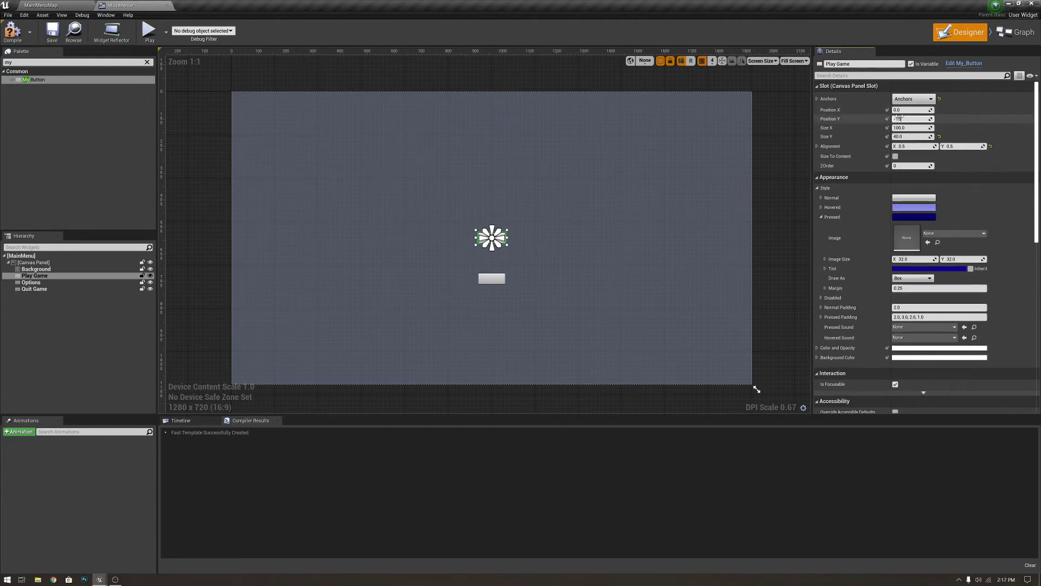
pyautogui.write('0')
pyautogui.press('Return')
pyautogui.click(590, 288)
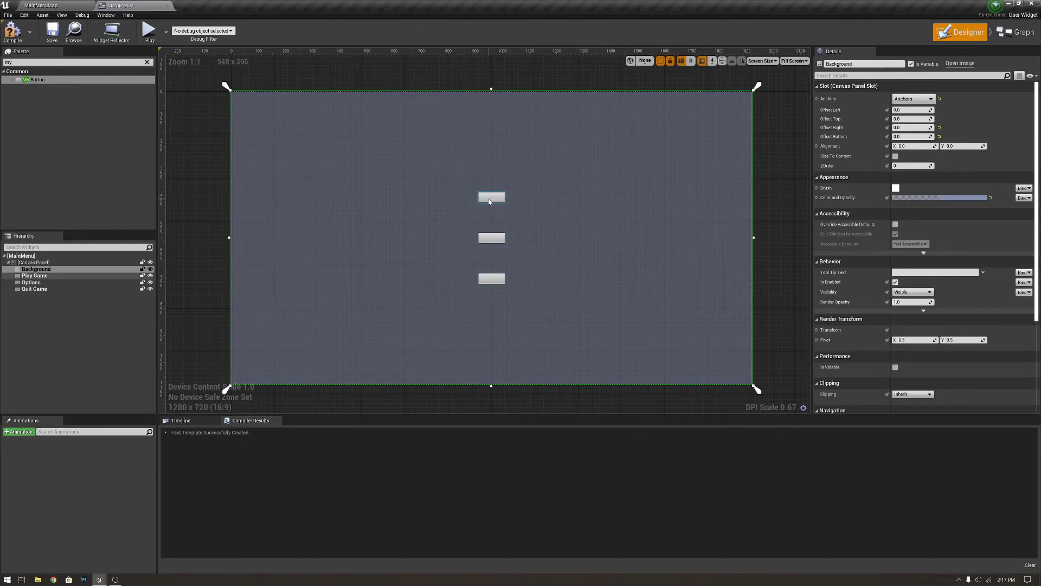
pyautogui.click(491, 198)
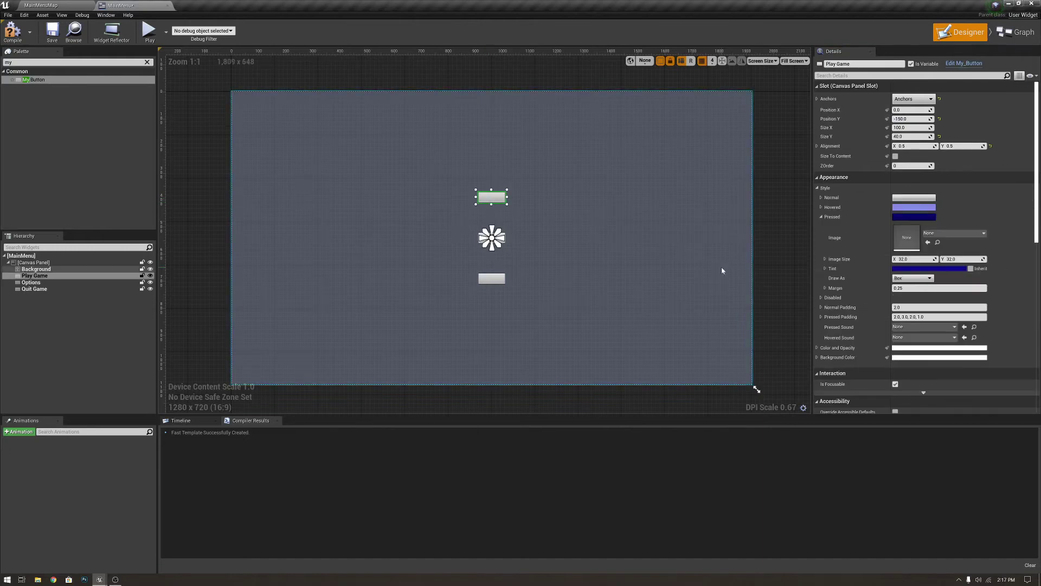
pyautogui.click(822, 217)
# - Set Play Game's Normal image to the Play_game texture with margin 0.0
pyautogui.click(822, 197)
pyautogui.click(981, 214)
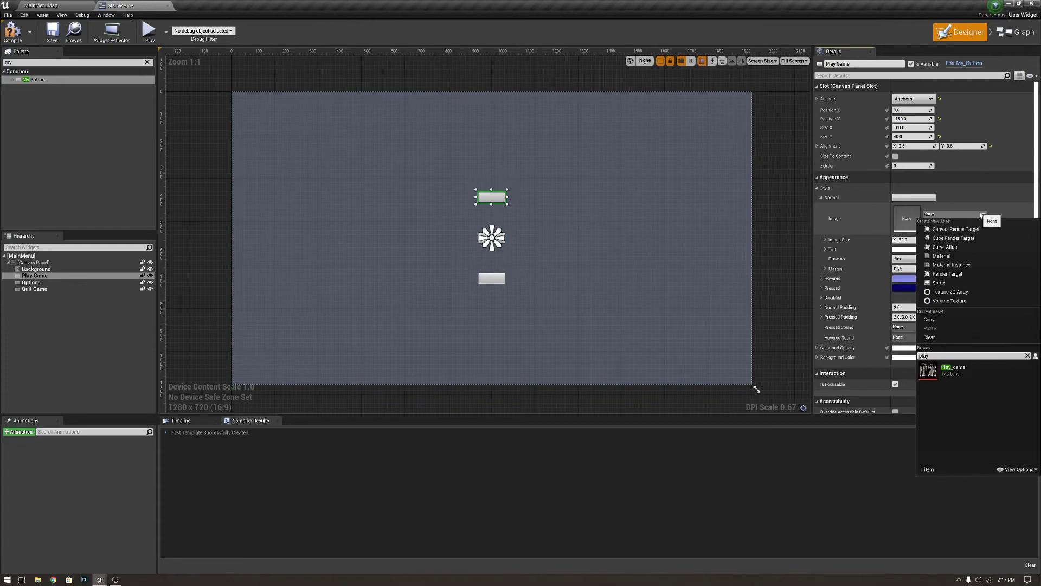
pyautogui.press('Down')
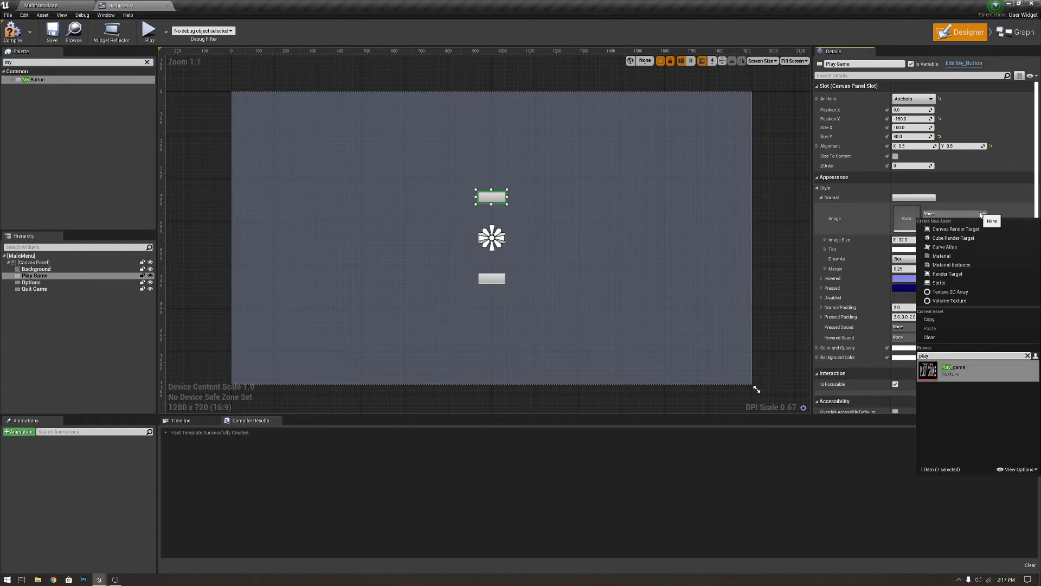
pyautogui.press('Return')
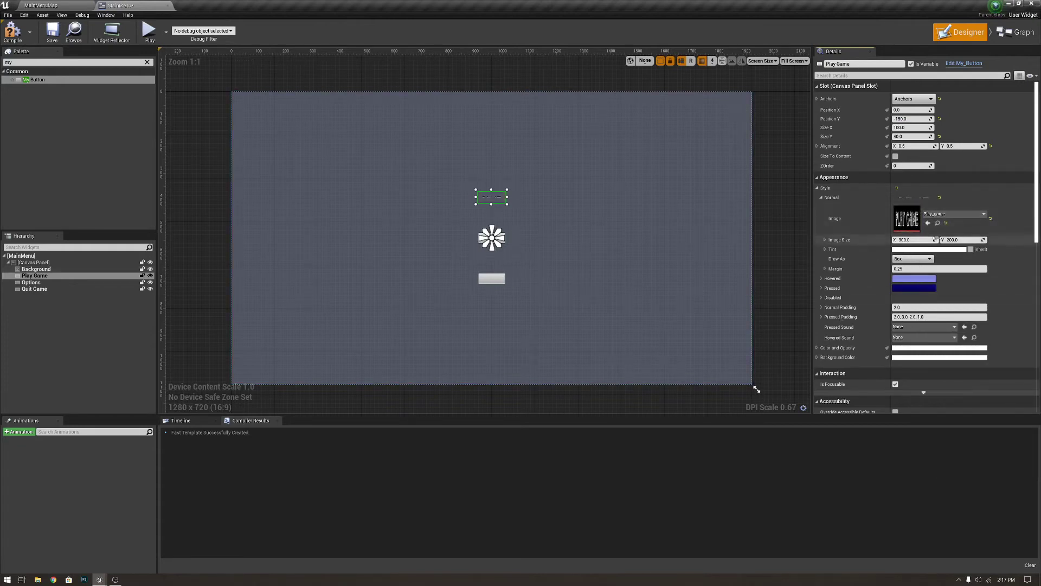
pyautogui.click(938, 268)
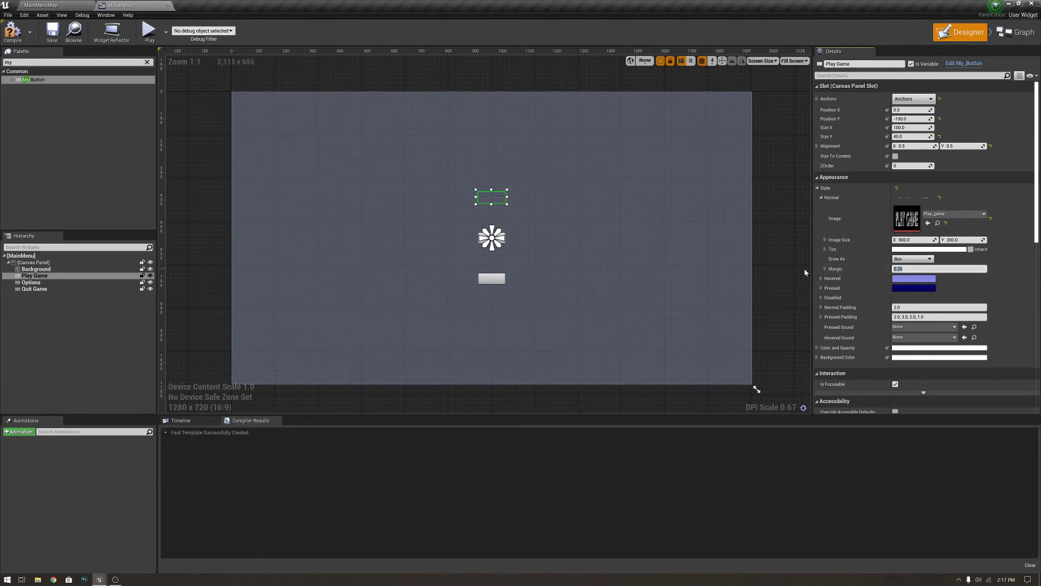
pyautogui.write('0.0')
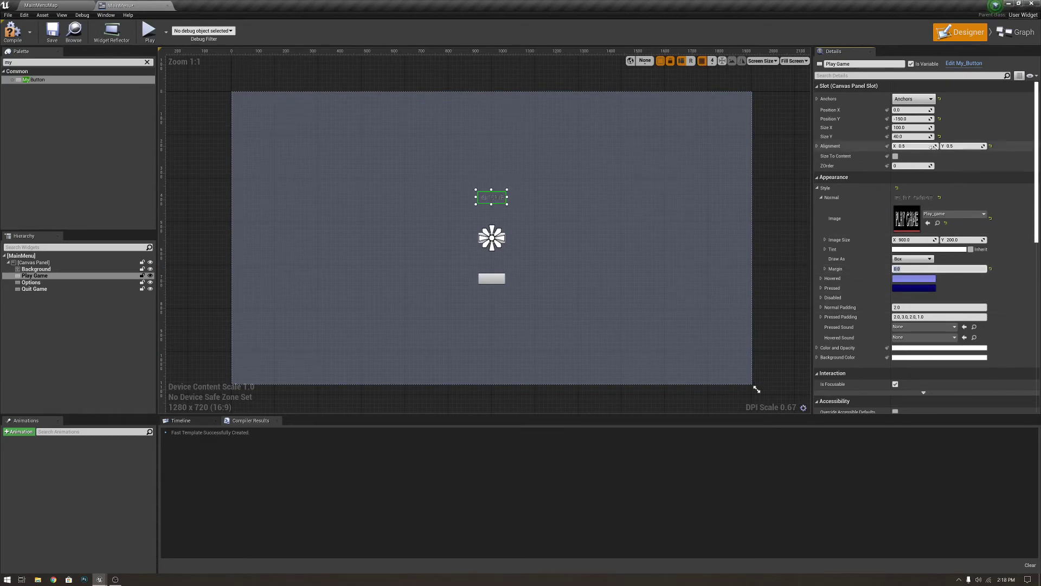
pyautogui.scroll(1, 481, 210)
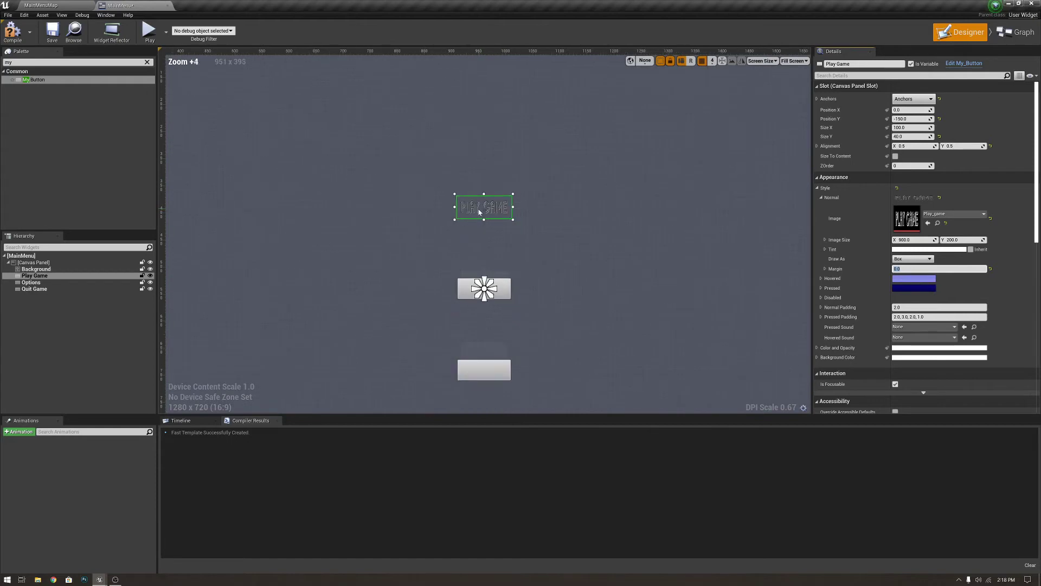
# - Size the Play Game button to 900 by 200 and raise it on the canvas
pyautogui.scroll(-3, 481, 211)
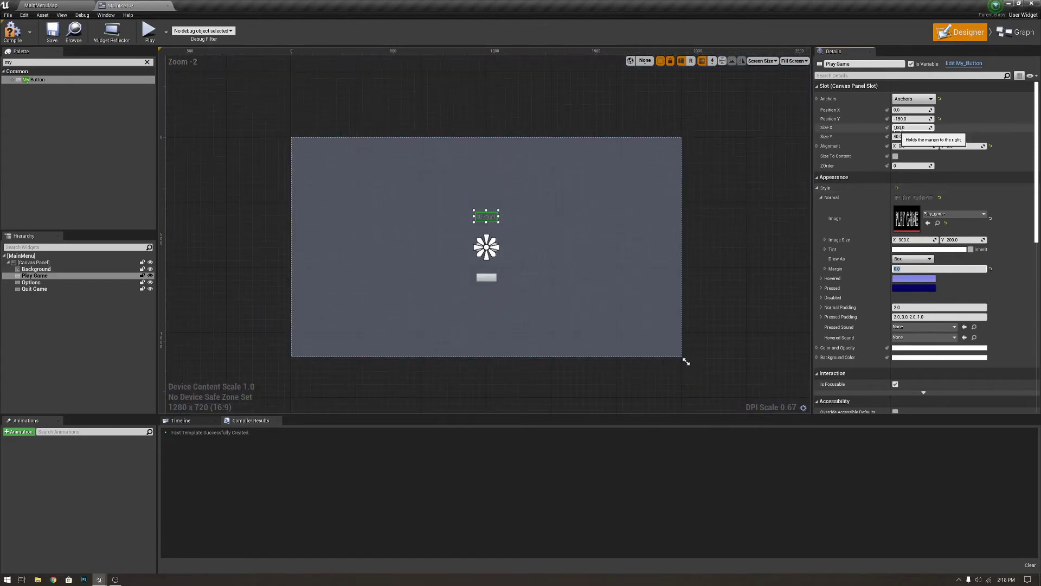
pyautogui.click(898, 128)
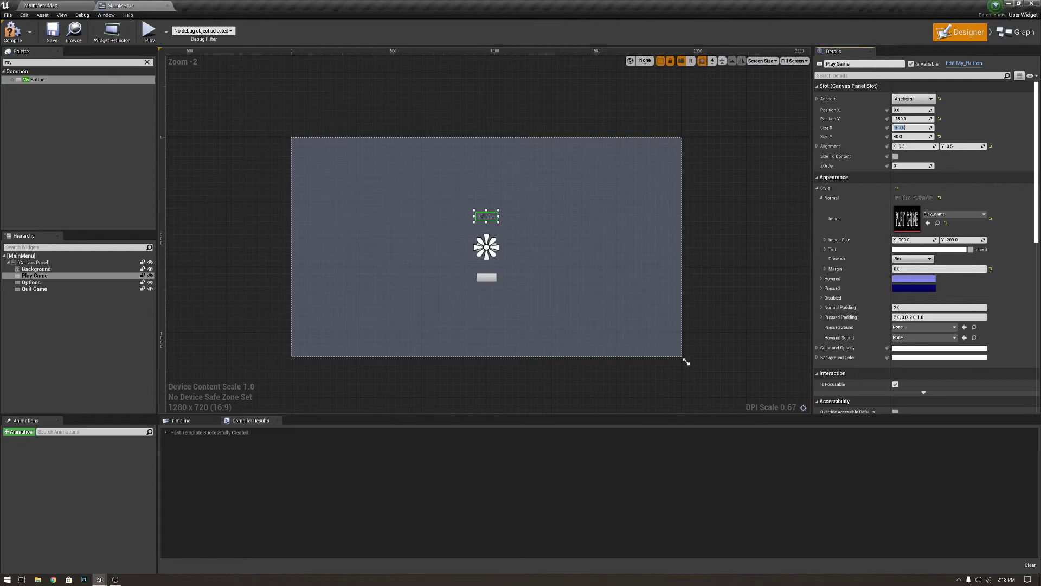
pyautogui.click(921, 136)
pyautogui.write('50')
pyautogui.press('Return')
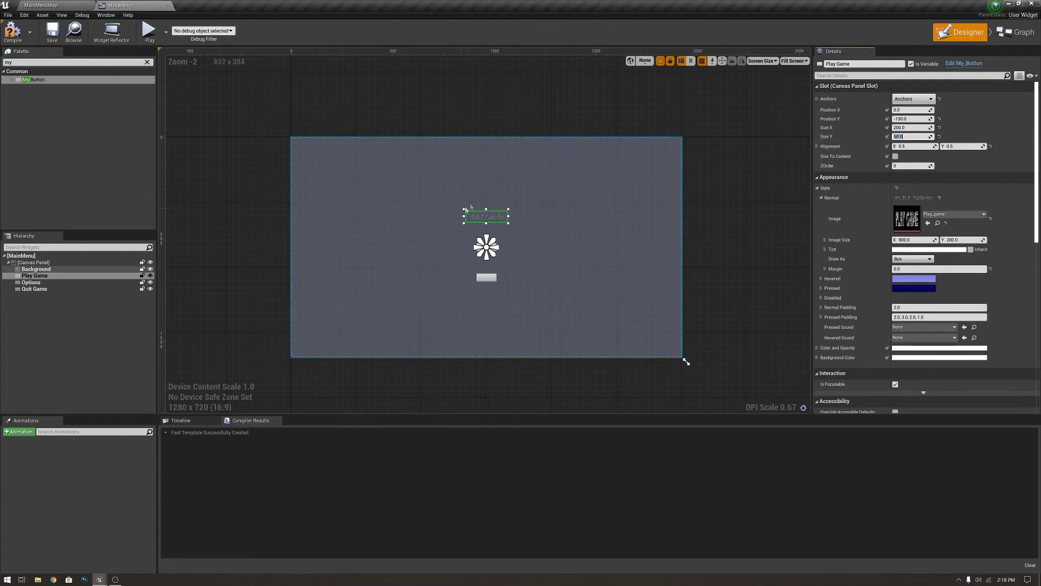
pyautogui.scroll(5, 494, 251)
pyautogui.scroll(-5, 500, 248)
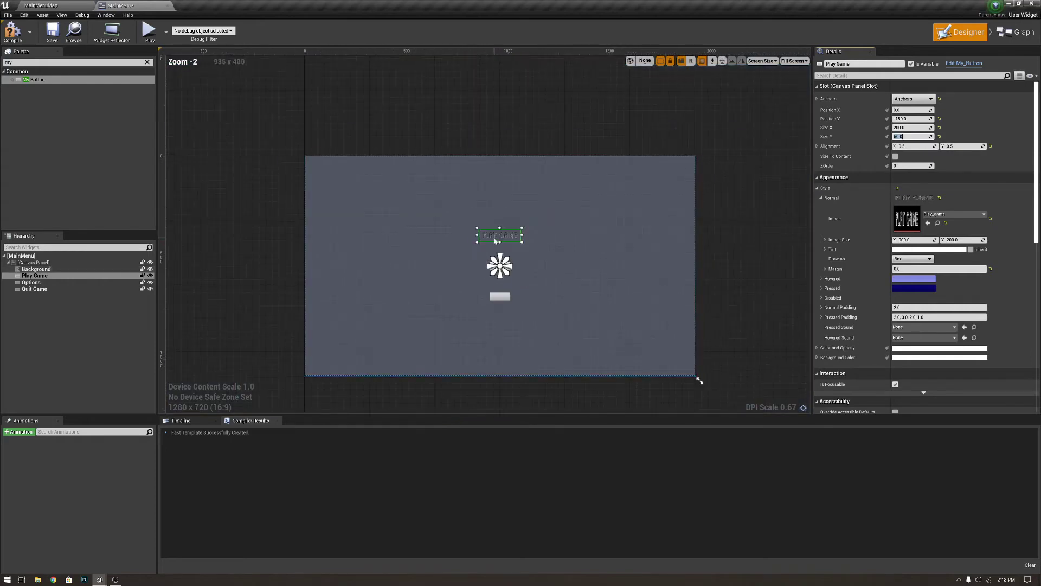
pyautogui.hotkey('shift', 'Tab')
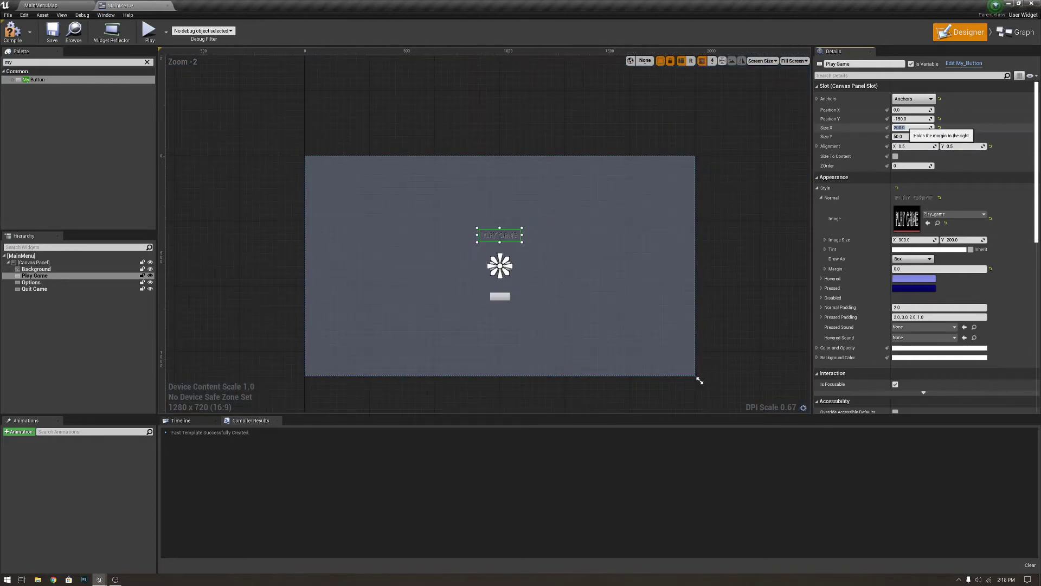
pyautogui.click(907, 136)
pyautogui.write('200')
pyautogui.press('Return')
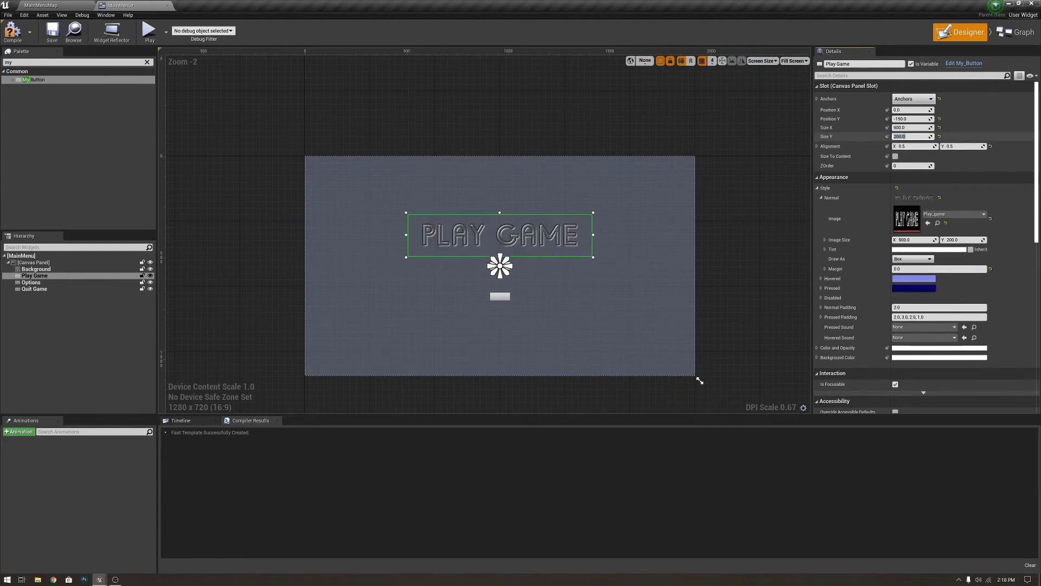
pyautogui.moveTo(511, 244); pyautogui.dragTo(508, 238)
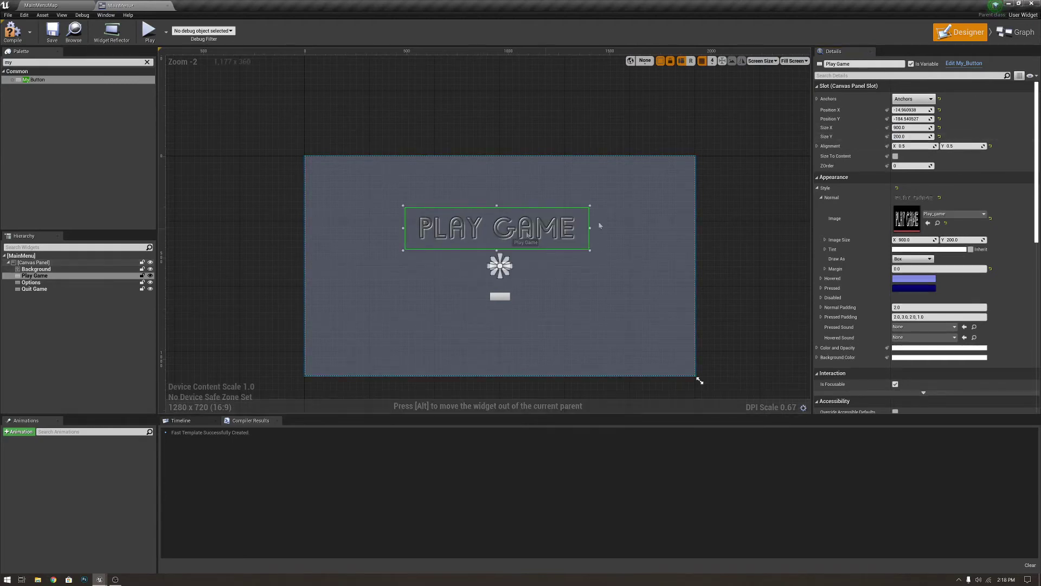
# - Shrink the Play Game button to 600 by 150 and nudge it into place
pyautogui.click(911, 127)
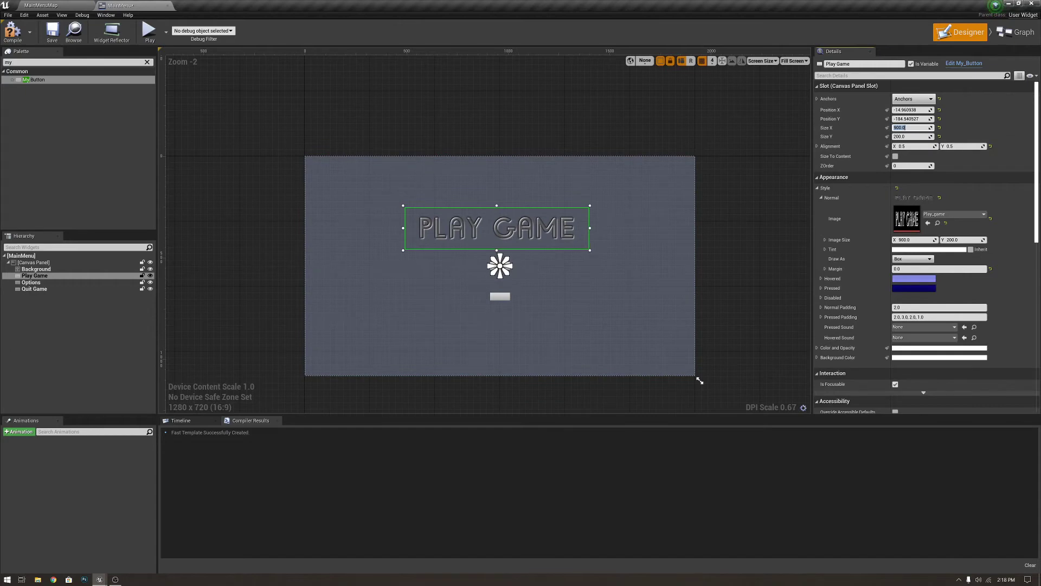
pyautogui.write('600')
pyautogui.press('Return')
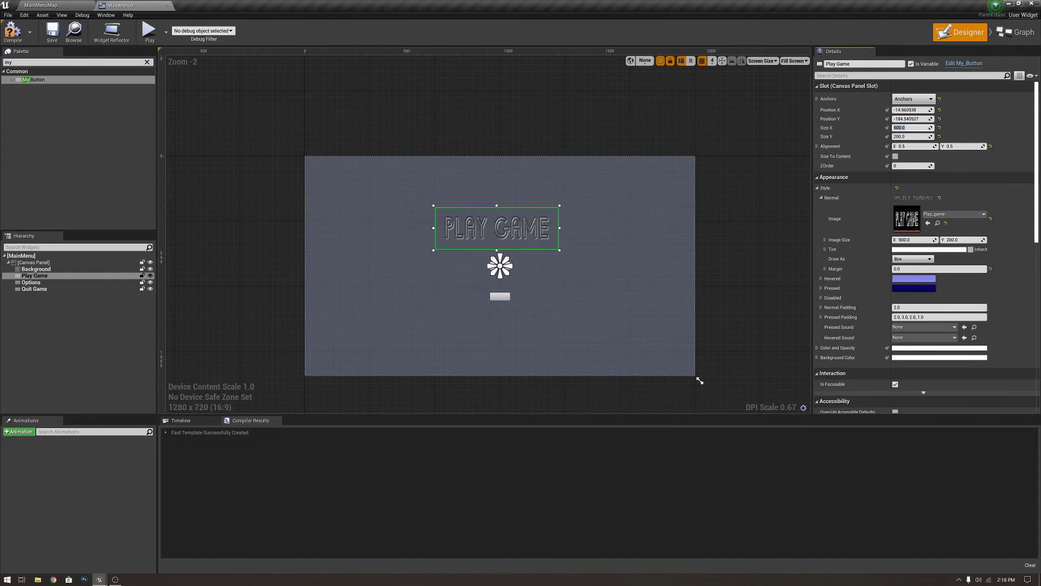
pyautogui.moveTo(913, 137); pyautogui.dragTo(900, 136)
pyautogui.click(913, 136)
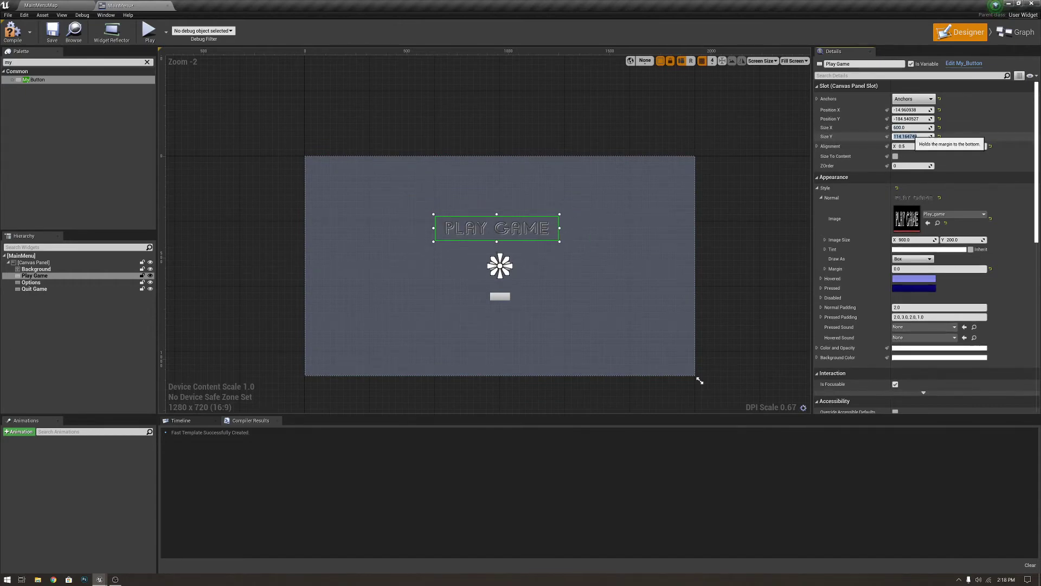
pyautogui.write('150')
pyautogui.press('Return')
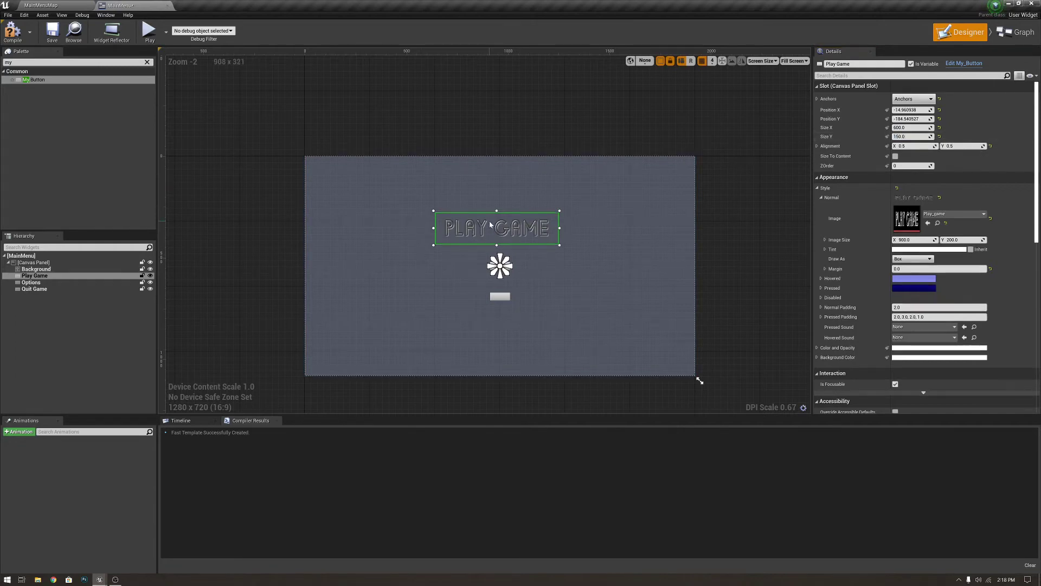
pyautogui.moveTo(491, 221); pyautogui.dragTo(494, 219)
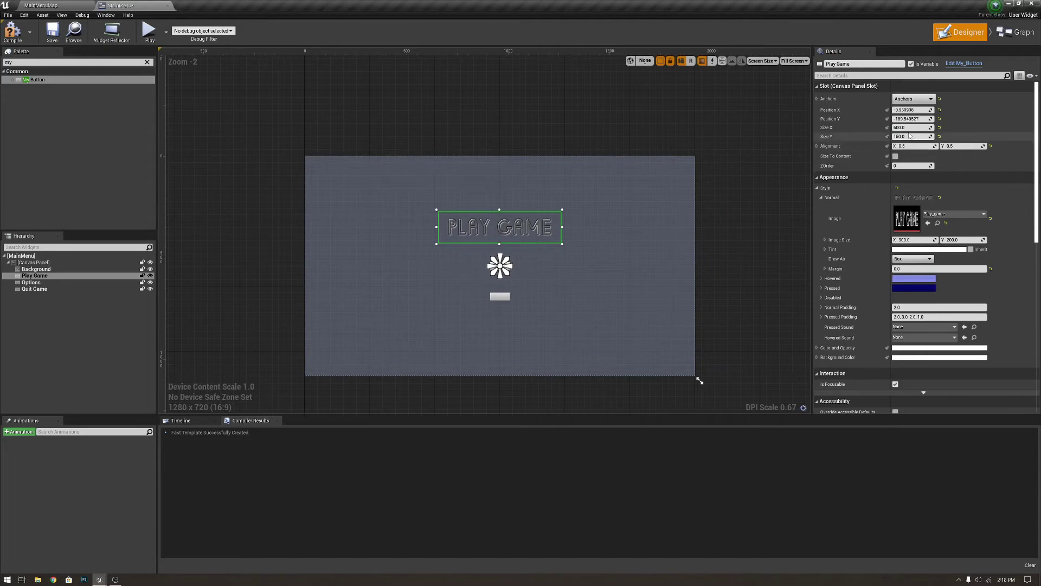
pyautogui.click(667, 273)
pyautogui.click(499, 266)
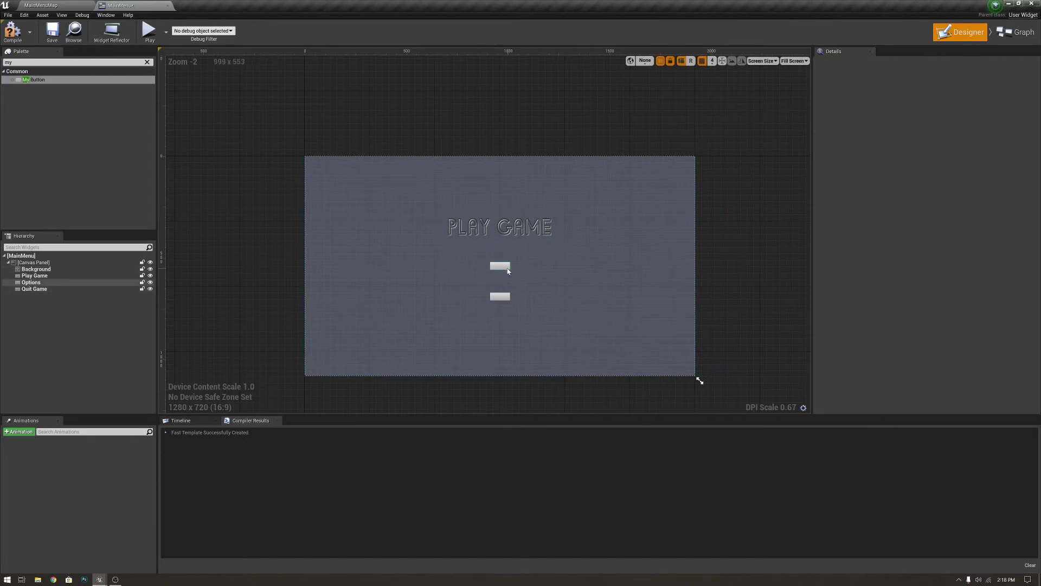
pyautogui.click(965, 215)
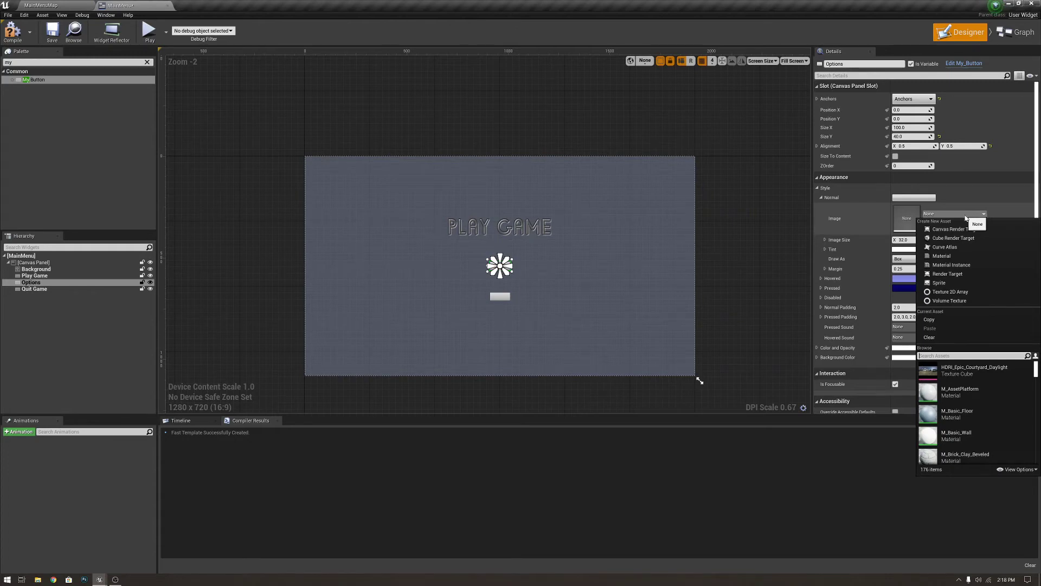
# - Give the Options button the Options texture, size 600 by 150 and margin 0
pyautogui.write('options')
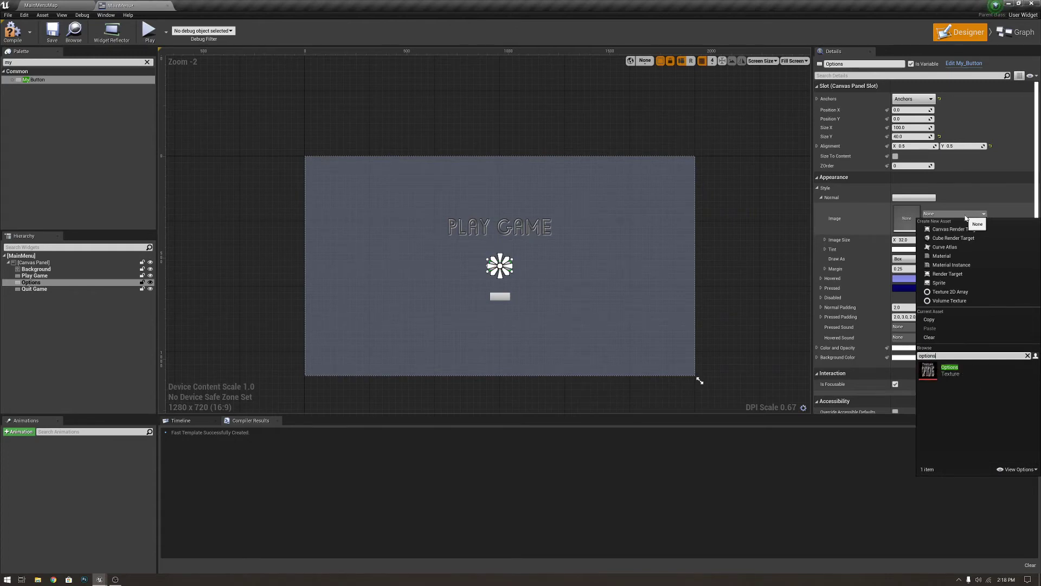
pyautogui.press('Down')
pyautogui.press('Return')
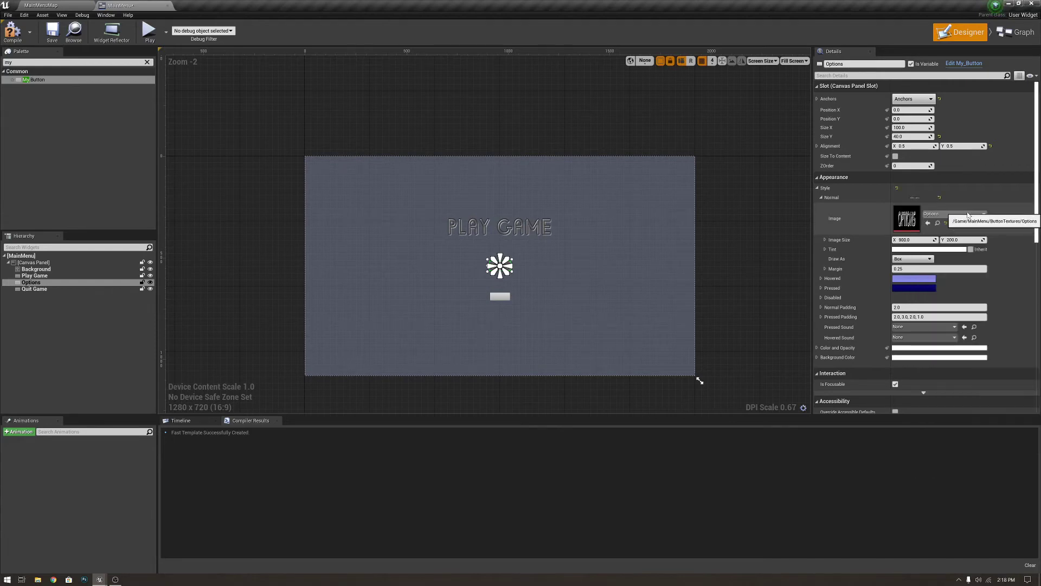
pyautogui.click(913, 127)
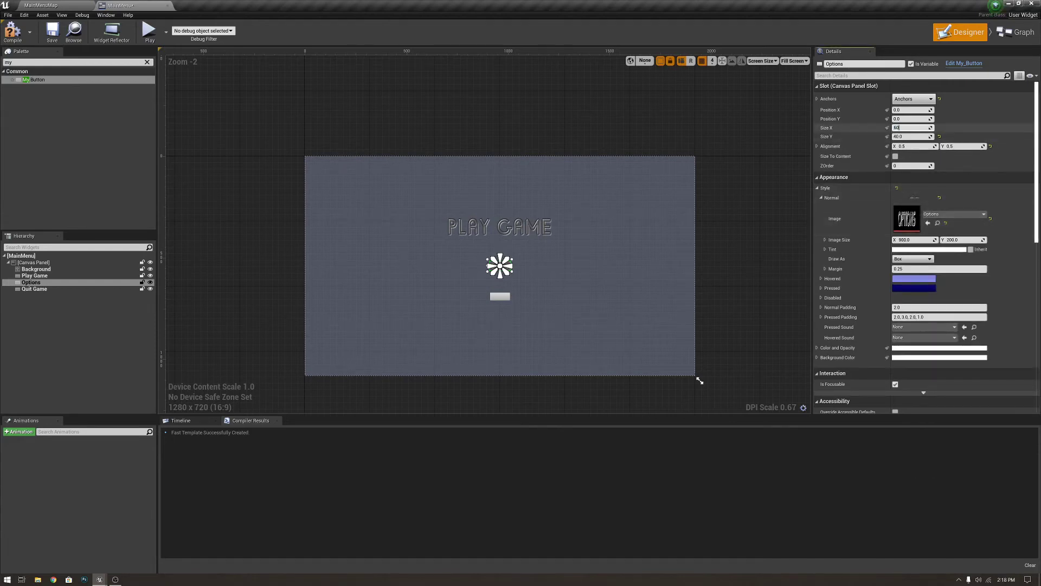
pyautogui.write('600')
pyautogui.press('Tab')
pyautogui.write('1')
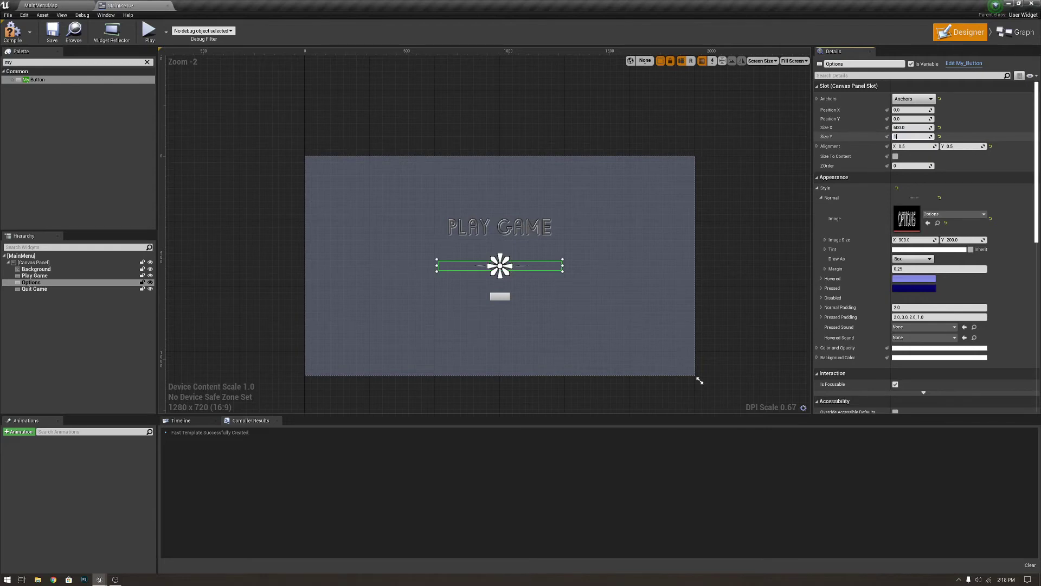
pyautogui.write('50')
pyautogui.press('Tab')
pyautogui.press('Tab')
pyautogui.press('Tab')
pyautogui.press('Tab')
pyautogui.press('Tab')
pyautogui.press('Tab')
pyautogui.press('Tab')
pyautogui.press('Tab')
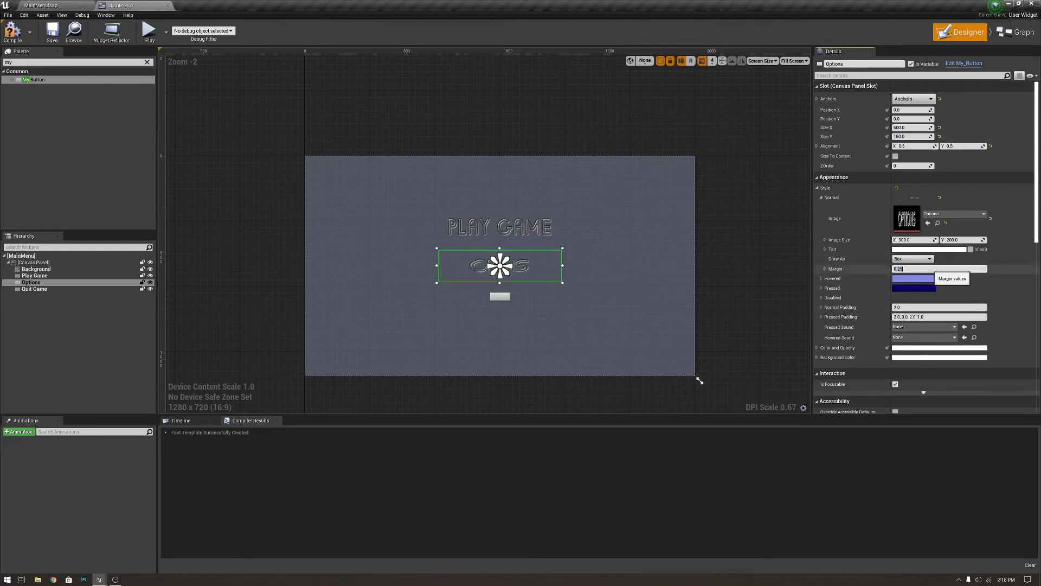
pyautogui.write('0')
pyautogui.press('Return')
pyautogui.click(926, 268)
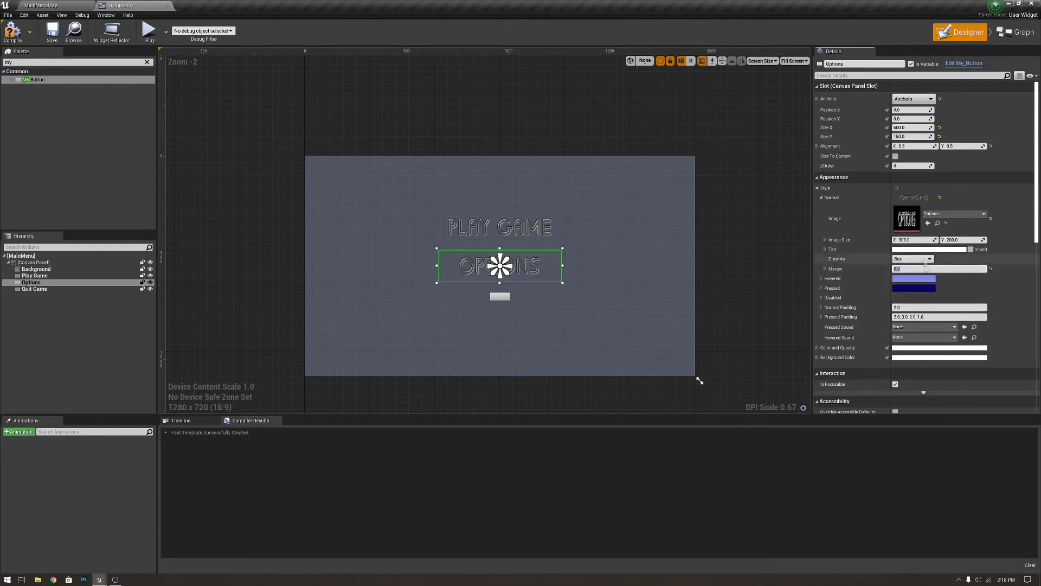
pyautogui.click(754, 256)
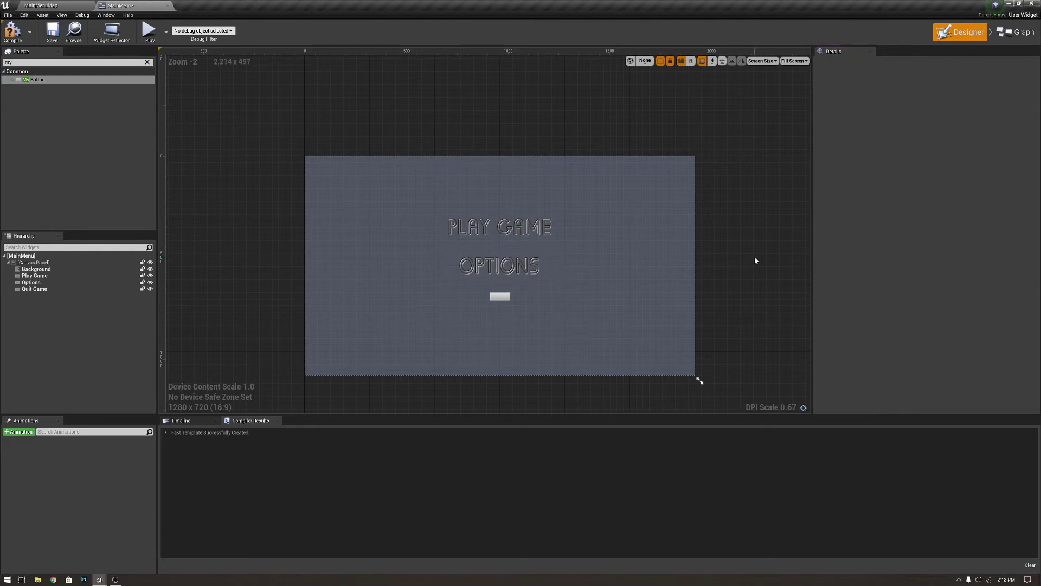
pyautogui.click(501, 296)
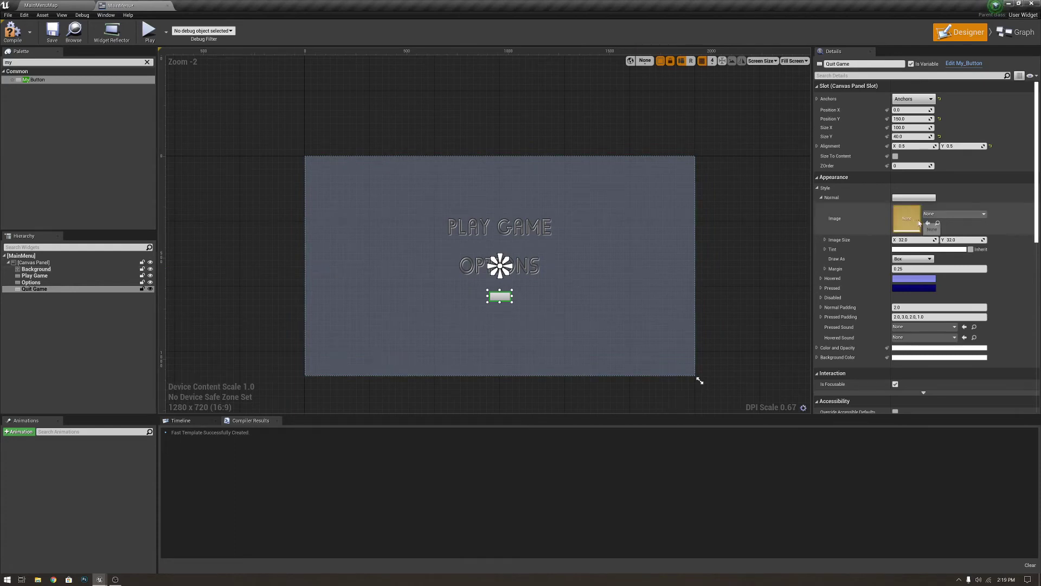
# - Assign the Quit_Game texture as the Quit Game button's normal image
pyautogui.click(950, 215)
pyautogui.write('quit gam,e')
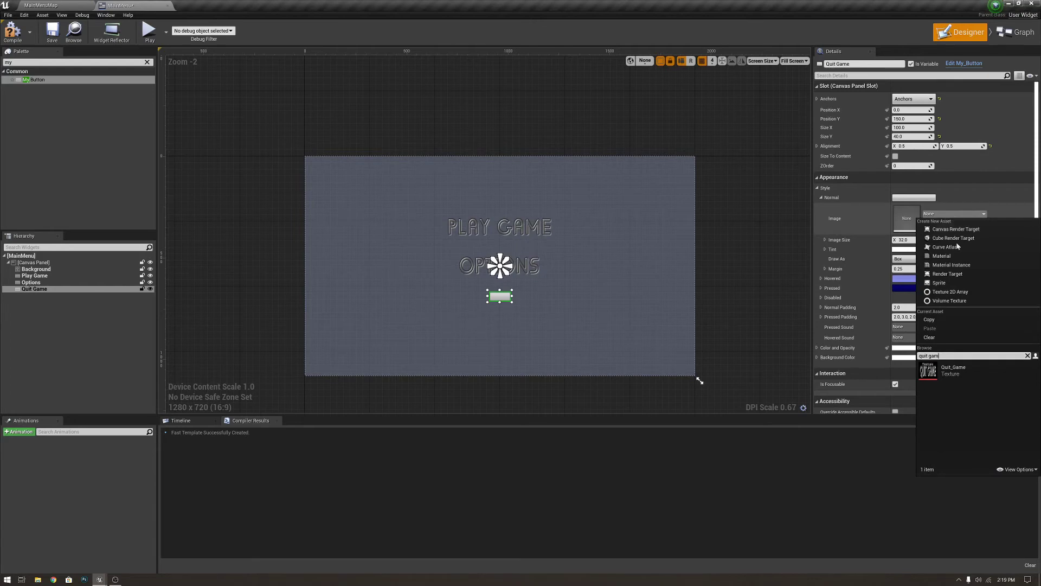
pyautogui.click(929, 372)
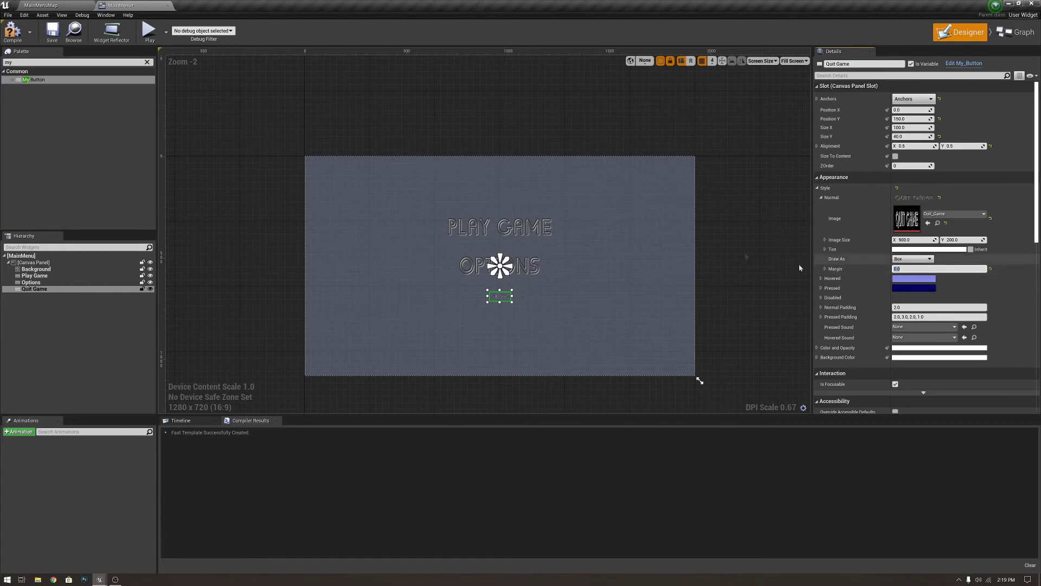
# - Size the Quit Game button to 600 by 150
pyautogui.click(684, 260)
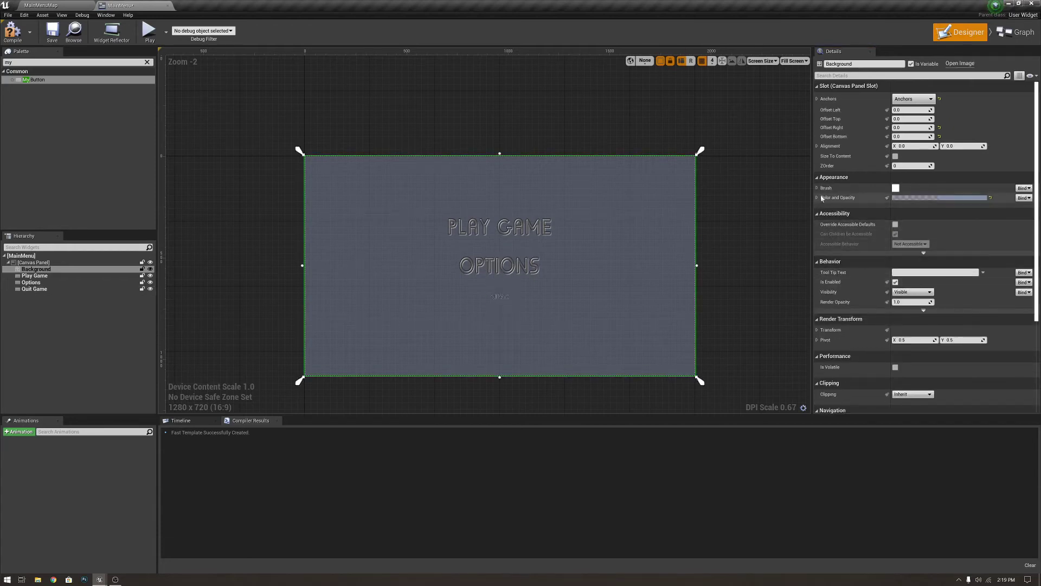
pyautogui.click(497, 298)
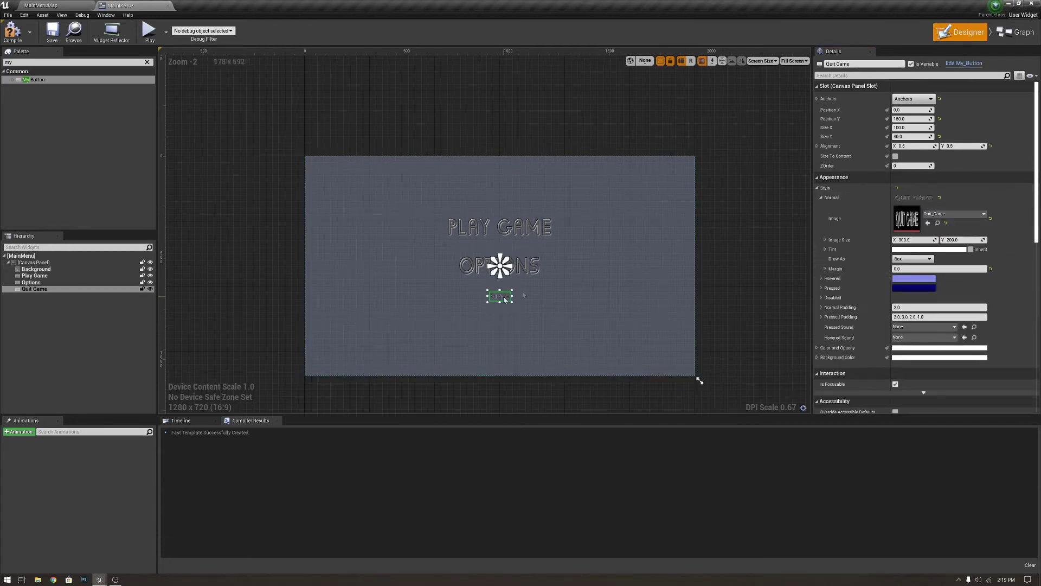
pyautogui.write('600')
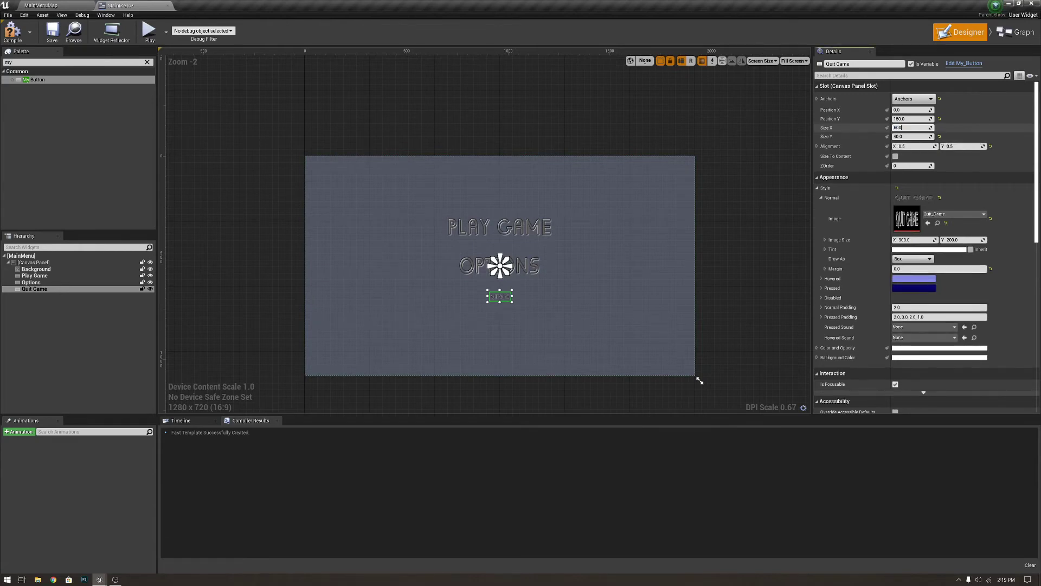
pyautogui.press('Return')
pyautogui.click(913, 137)
pyautogui.write('15')
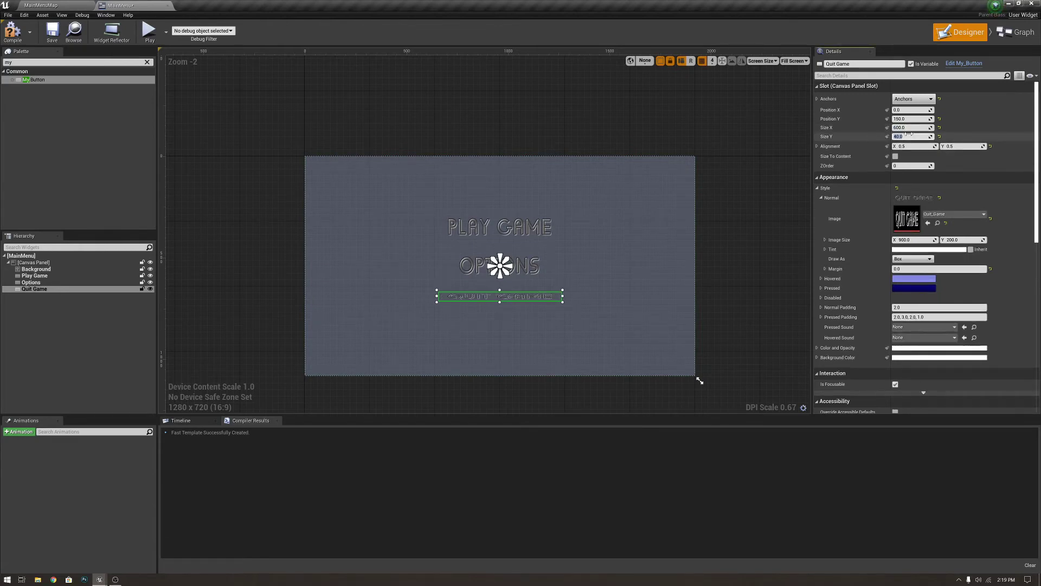
pyautogui.write('0')
pyautogui.press('Return')
# - Position the Quit Game button at X 0, Y 180
pyautogui.click(728, 235)
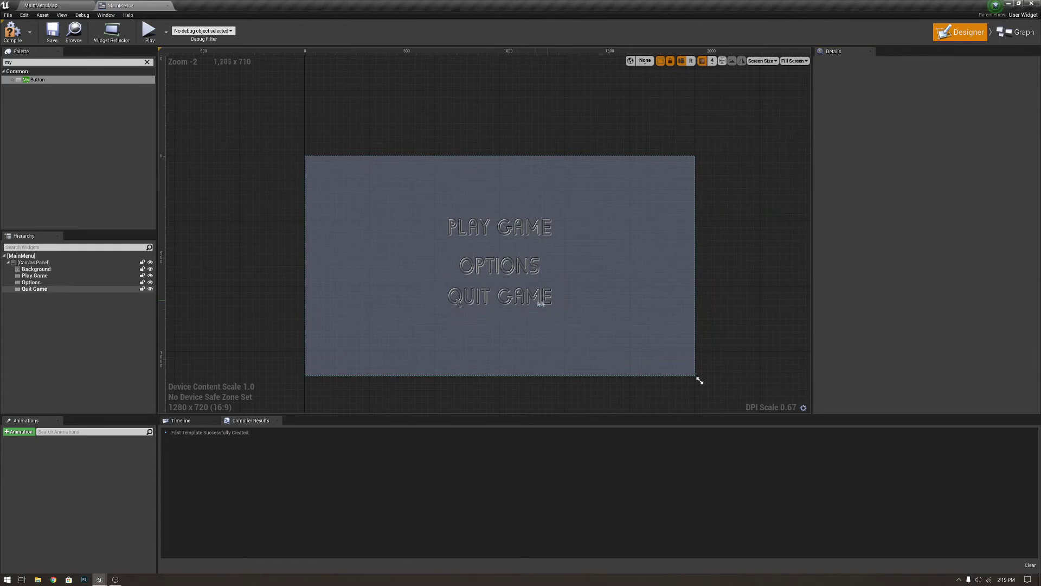
pyautogui.click(510, 308)
pyautogui.click(529, 269)
pyautogui.moveTo(522, 293); pyautogui.dragTo(522, 297)
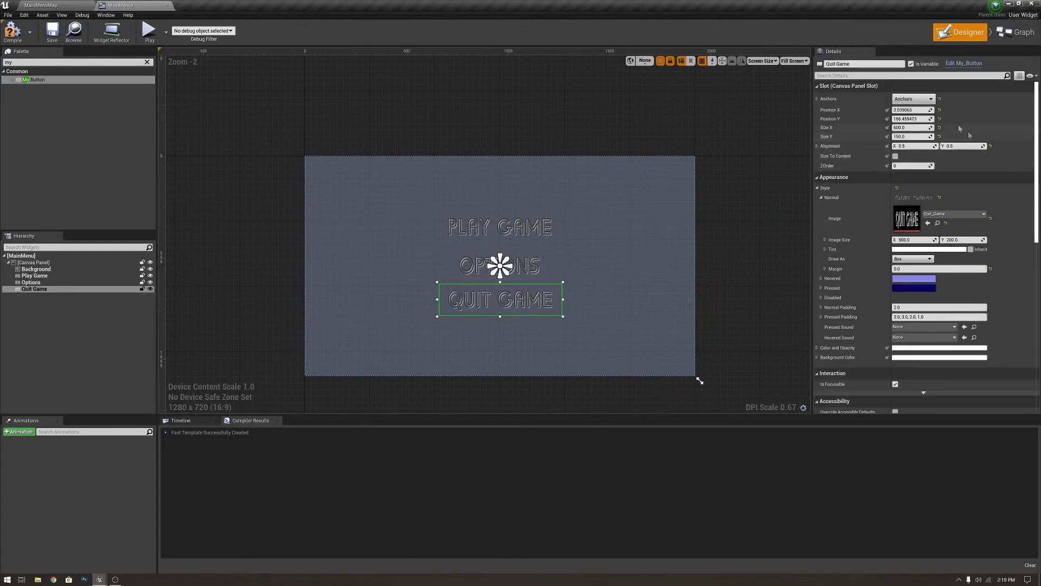
pyautogui.click(911, 110)
pyautogui.write('0')
pyautogui.press('Return')
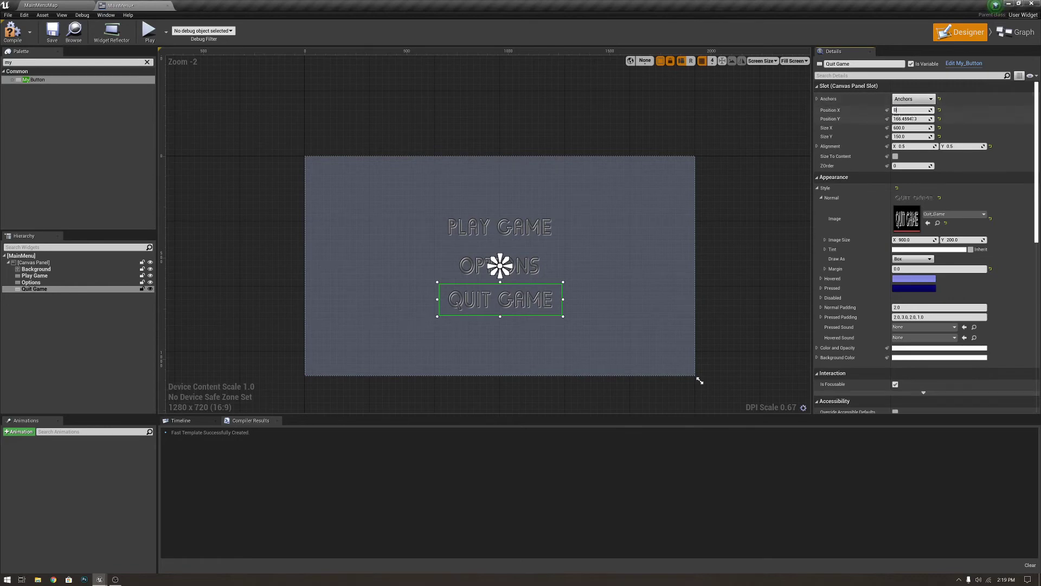
pyautogui.press('Tab')
pyautogui.write('180')
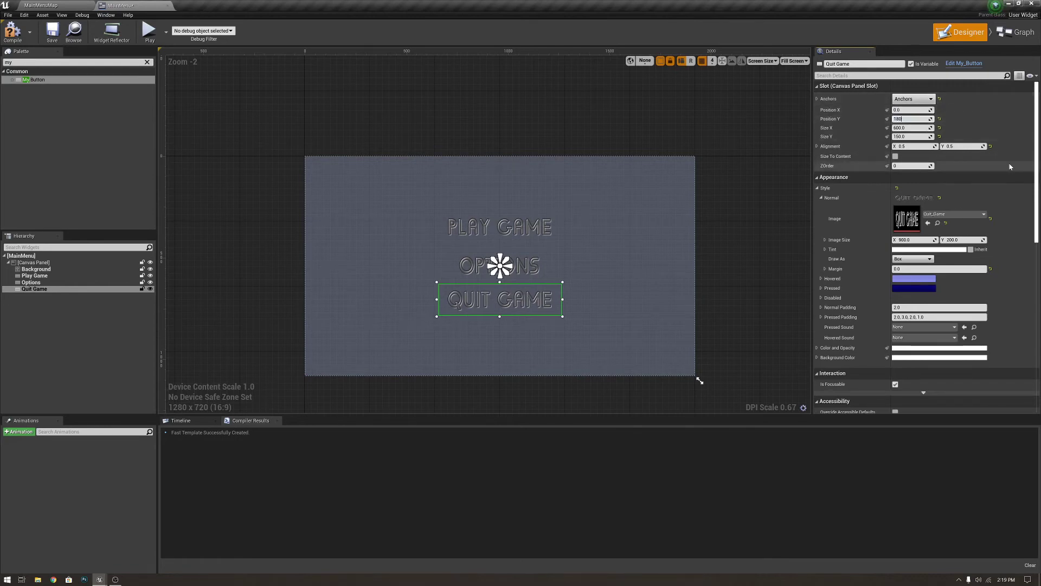
pyautogui.press('Return')
pyautogui.click(536, 272)
# - Set the Play Game button's vertical position to -180
pyautogui.click(540, 238)
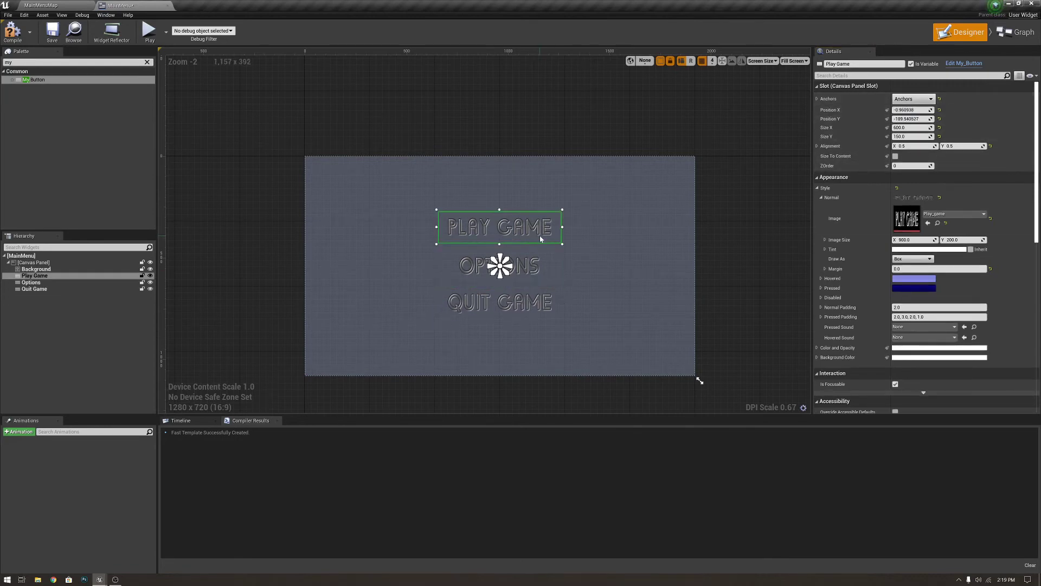
pyautogui.click(914, 118)
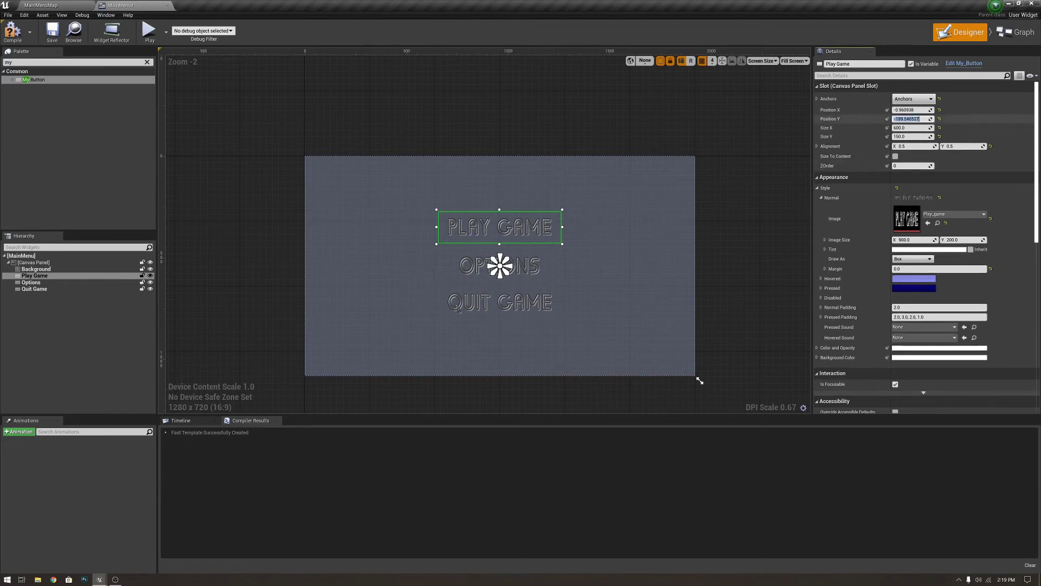
pyautogui.write('180')
pyautogui.press('Return')
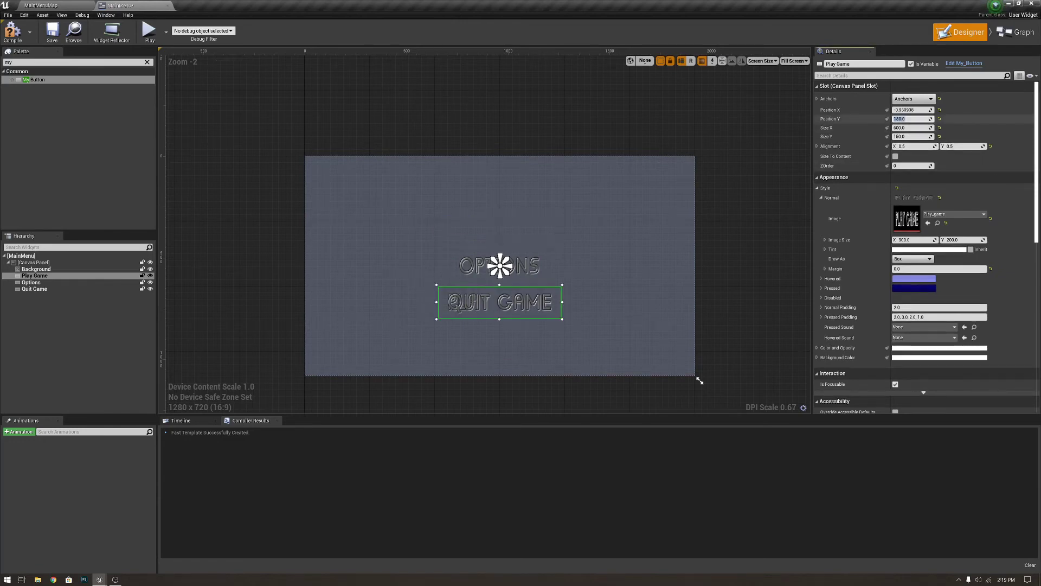
pyautogui.press('Return')
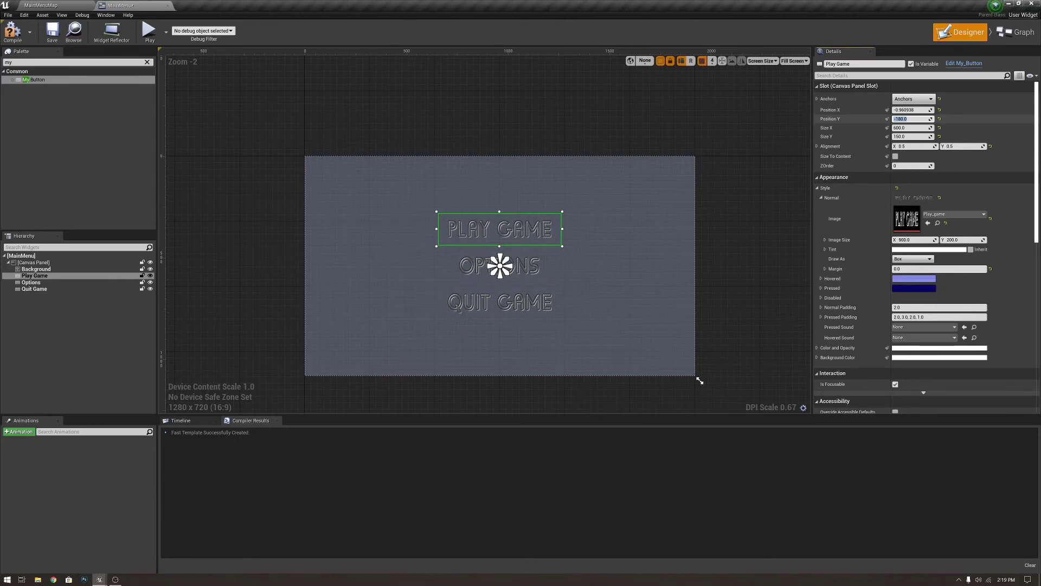
pyautogui.click(622, 337)
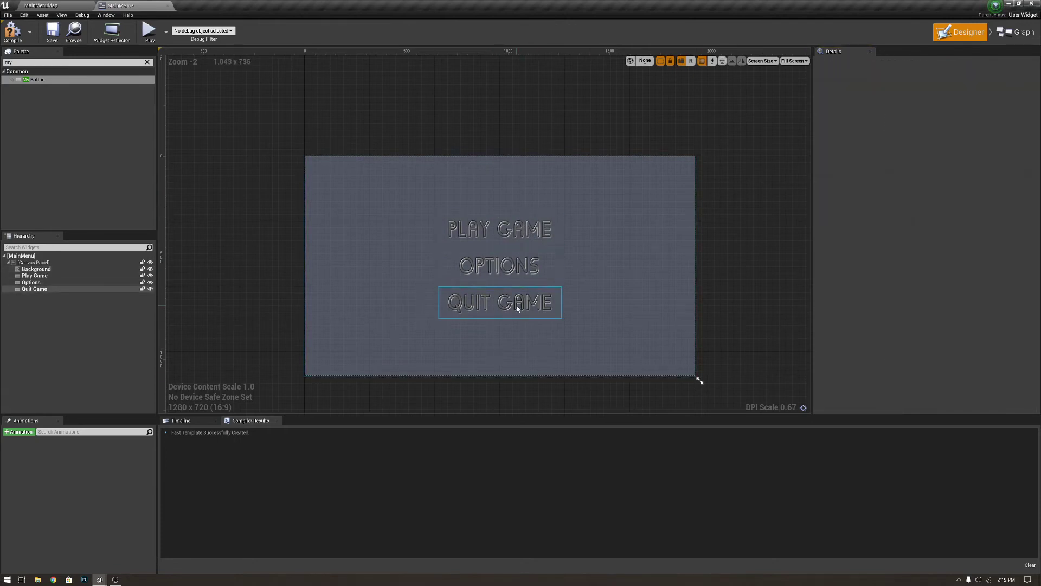
# - Lock the Quit Game, Options, Play Game and Background widgets in the Hierarchy, then reselect Play Game
pyautogui.click(142, 288)
pyautogui.click(142, 282)
pyautogui.click(142, 276)
pyautogui.click(142, 269)
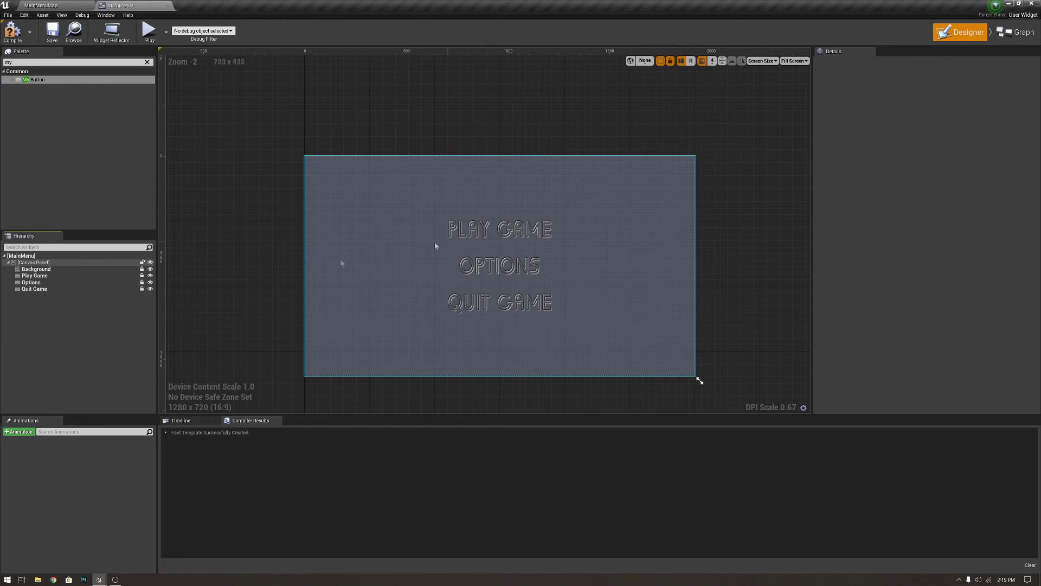
pyautogui.click(65, 276)
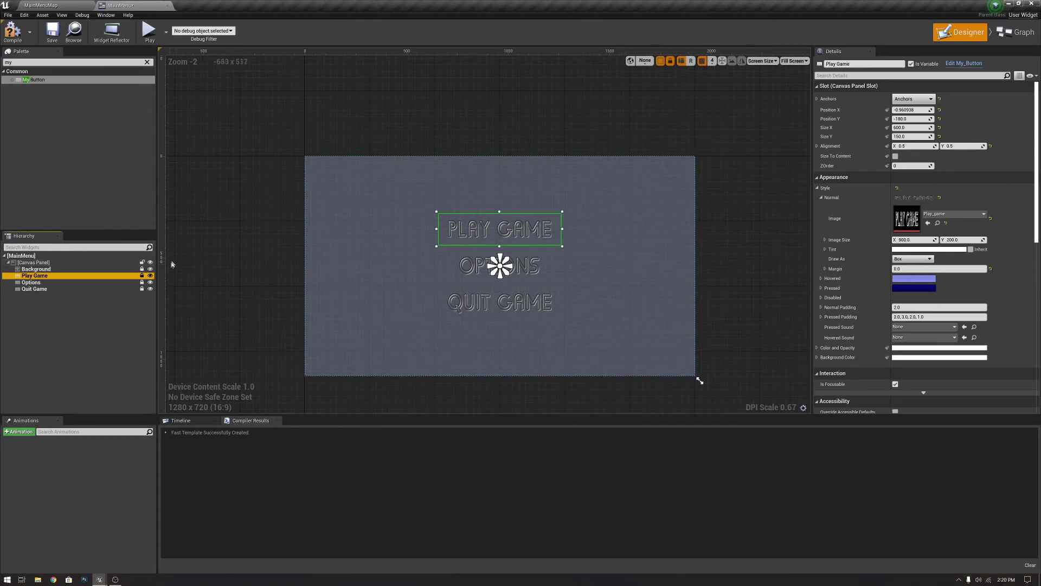
pyautogui.scroll(-10, 918, 240)
# - Add an On Clicked event for Play Game wired to an Open Level node
pyautogui.scroll(-2, 918, 240)
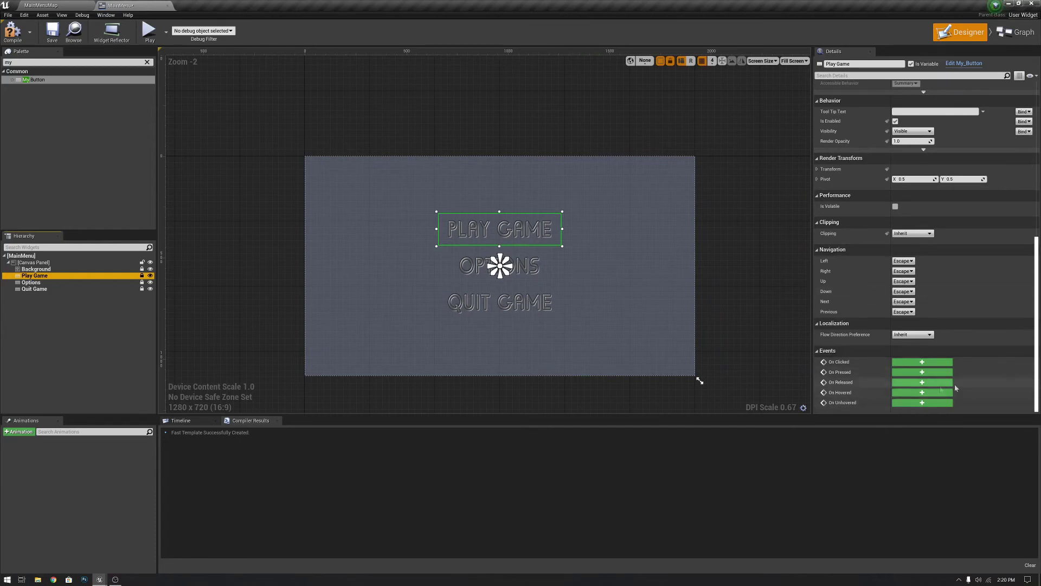
pyautogui.click(927, 363)
pyautogui.moveTo(521, 267); pyautogui.dragTo(673, 265)
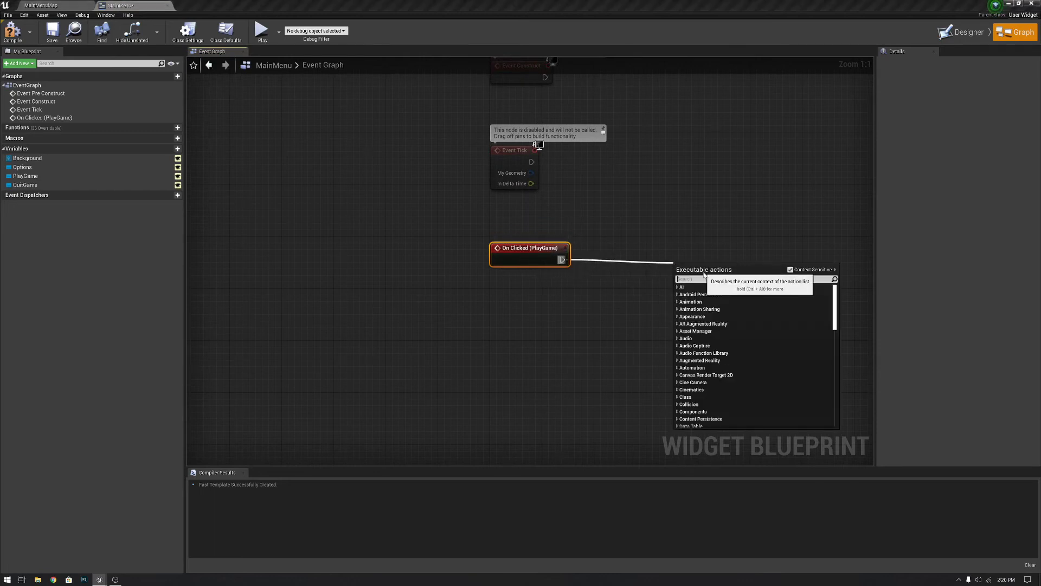
pyautogui.write('op')
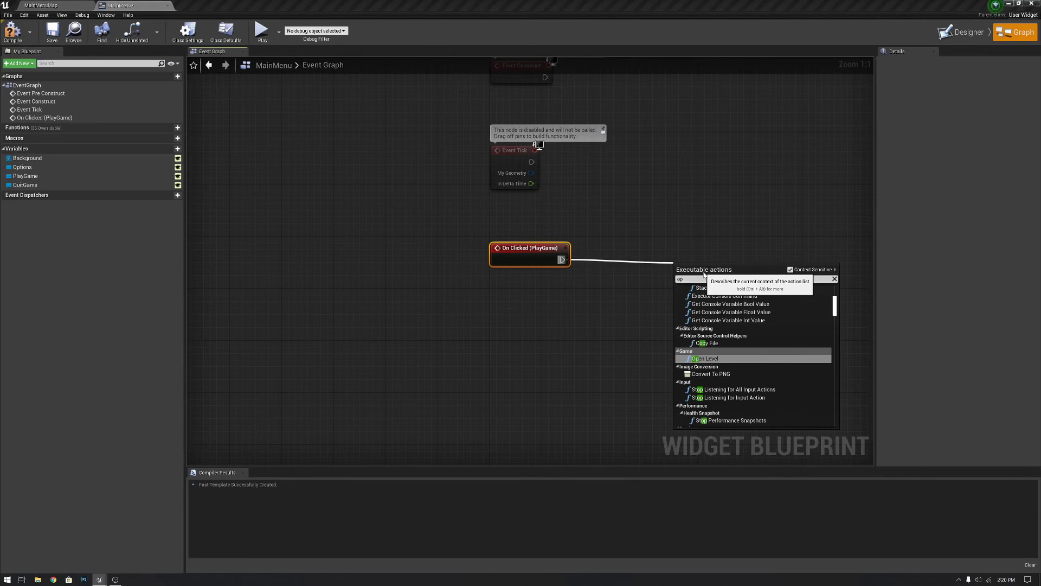
pyautogui.press('Return')
pyautogui.moveTo(700, 272); pyautogui.dragTo(686, 252)
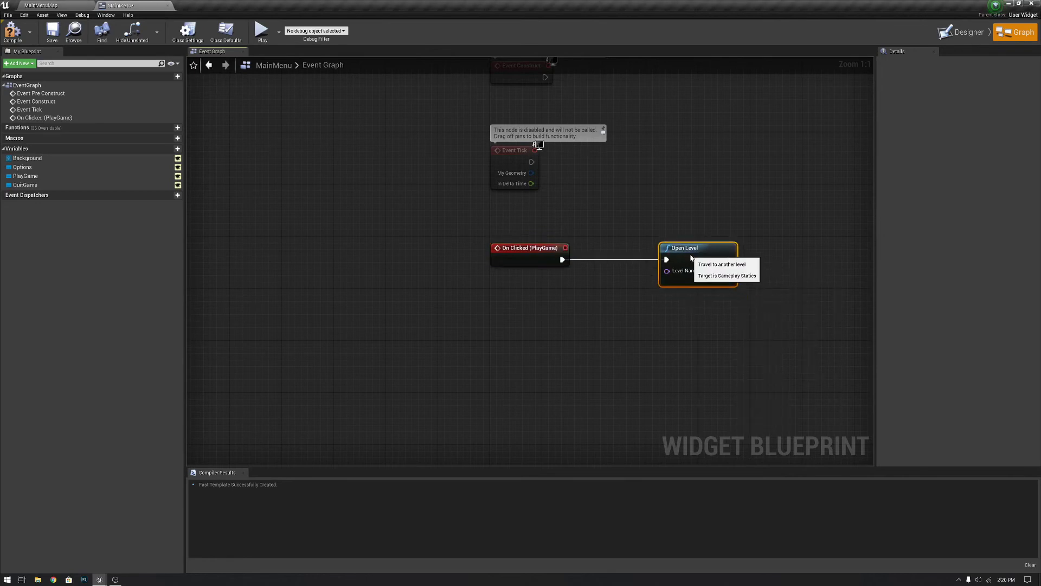
pyautogui.click(494, 324)
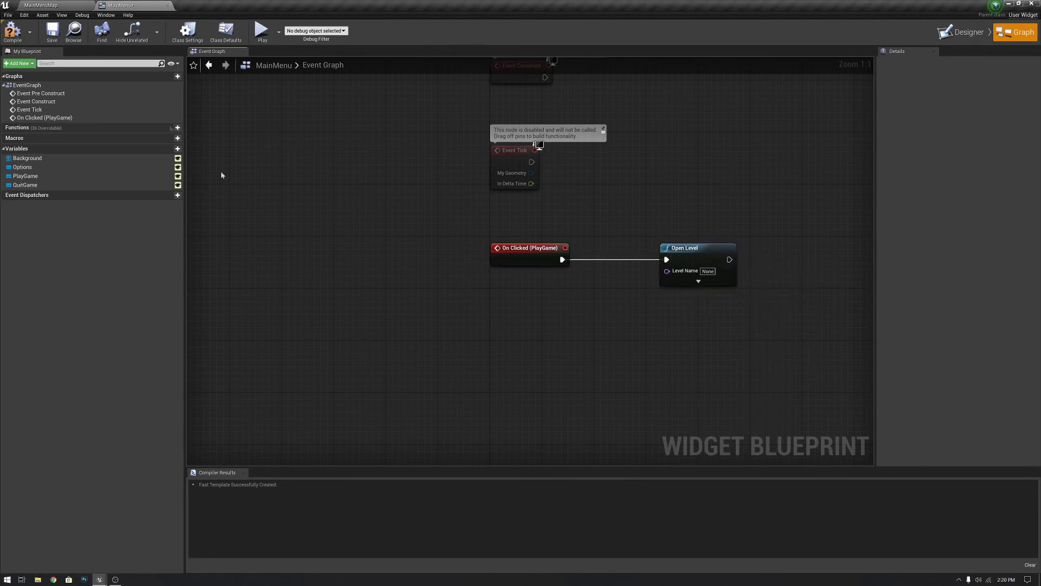
# - Return to the MainMenu widget blueprint's Designer view
pyautogui.click(41, 5)
pyautogui.click(140, 5)
pyautogui.click(958, 32)
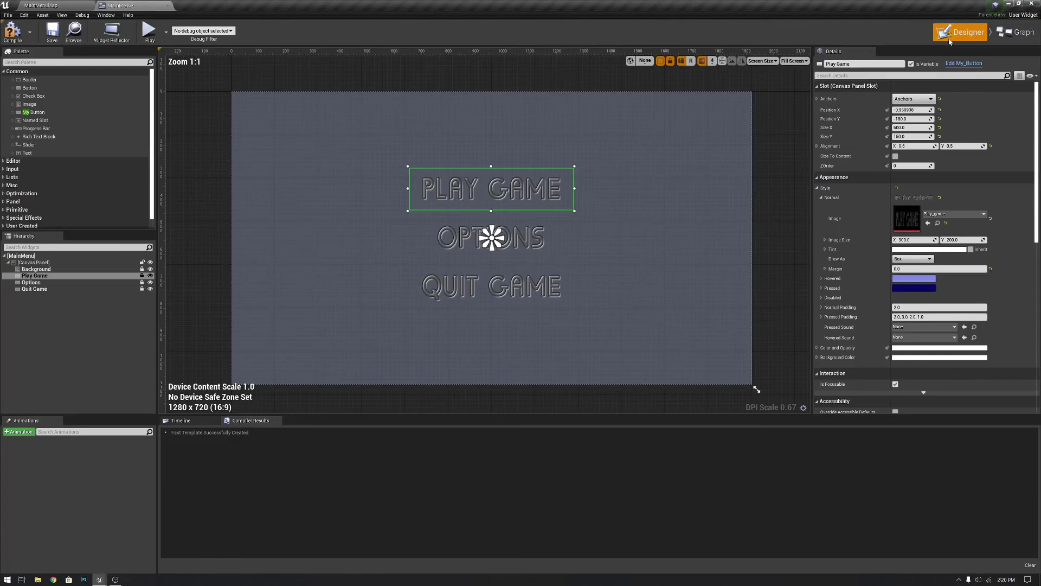
# - Copy Play Game's normal Play_game image and paste it into the Hovered state
pyautogui.click(462, 247)
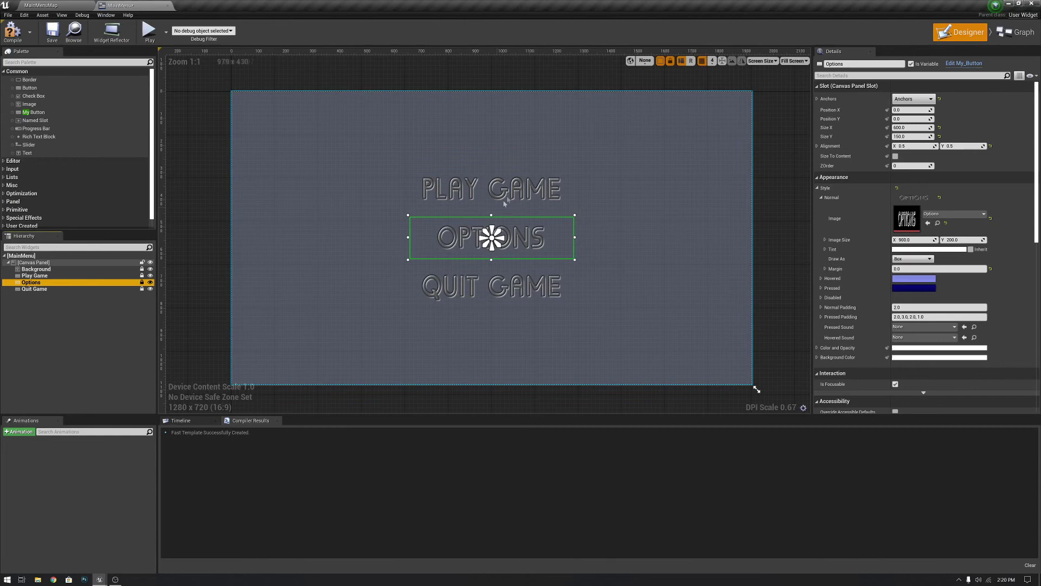
pyautogui.click(601, 218)
pyautogui.click(54, 275)
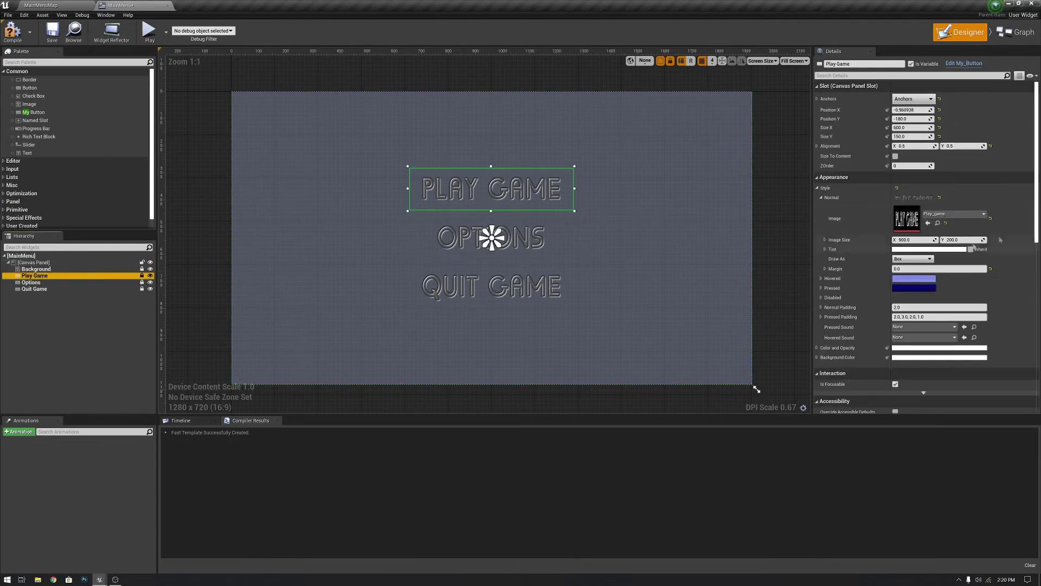
pyautogui.click(898, 220)
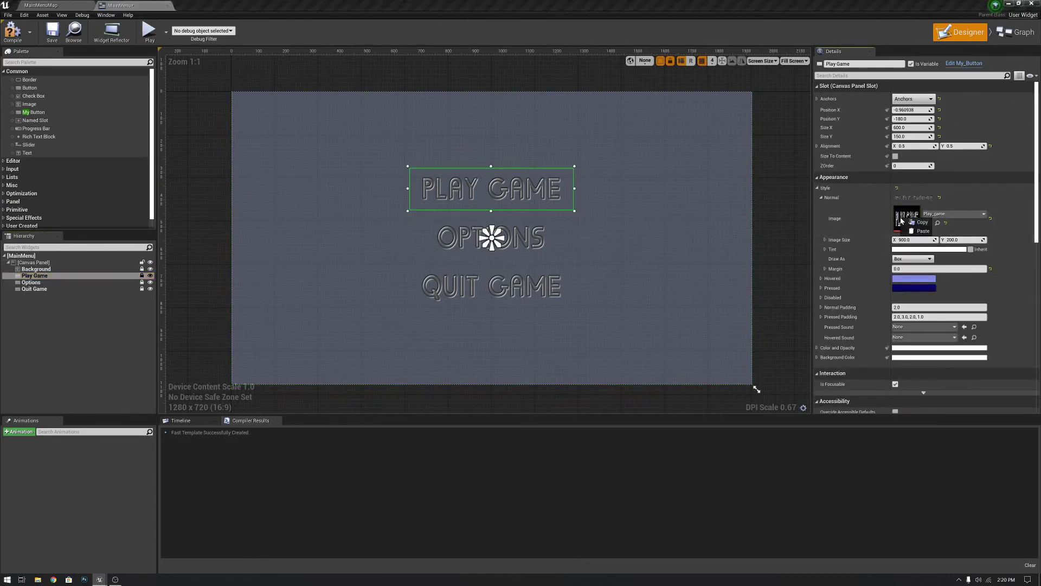
pyautogui.click(821, 197)
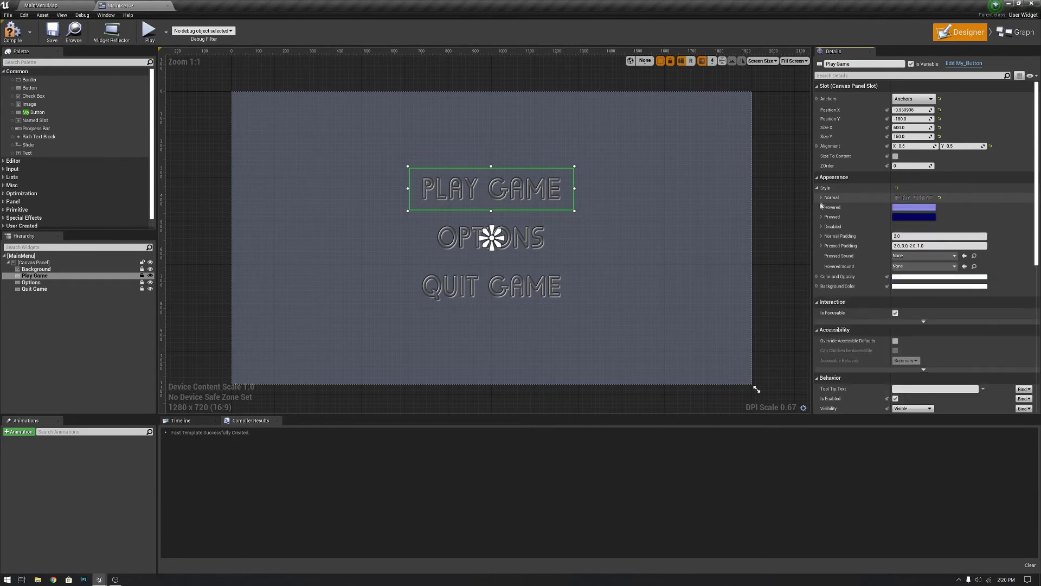
pyautogui.click(822, 207)
pyautogui.rightClick(915, 231)
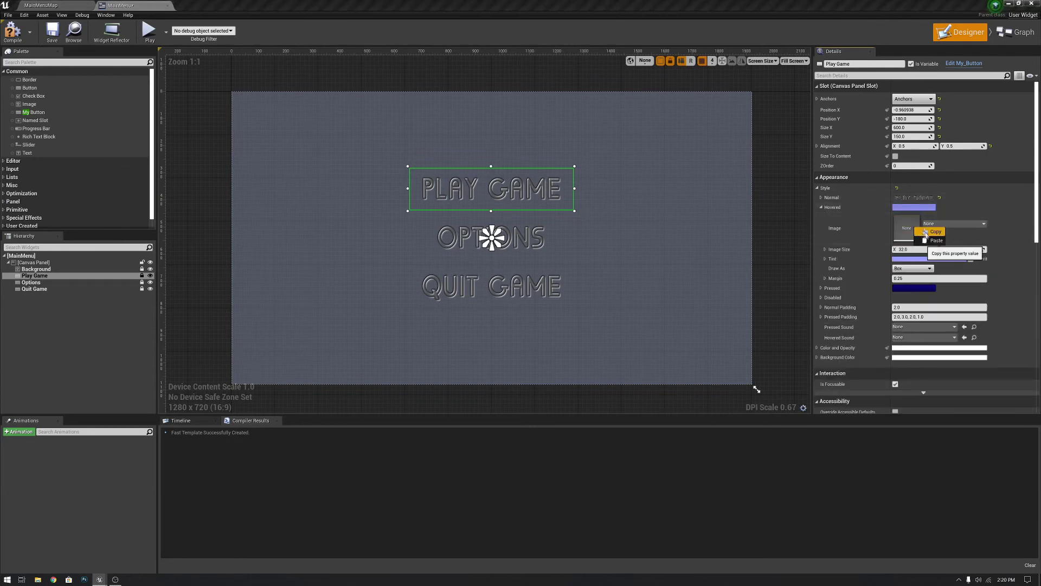
pyautogui.click(936, 239)
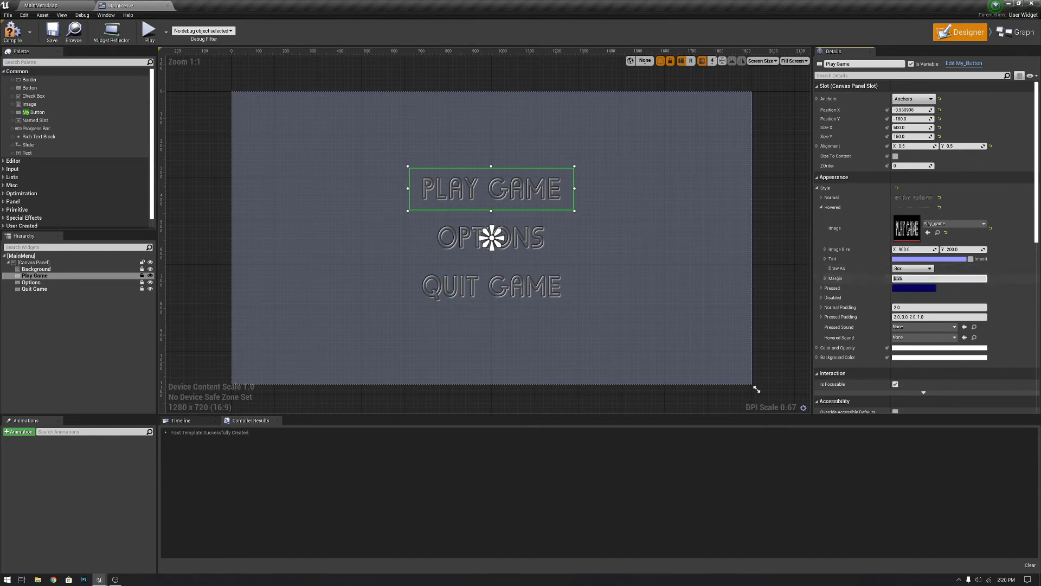
# - Paste the Play_game image into the Pressed state, then go back to the MainMenuMap level
pyautogui.click(894, 278)
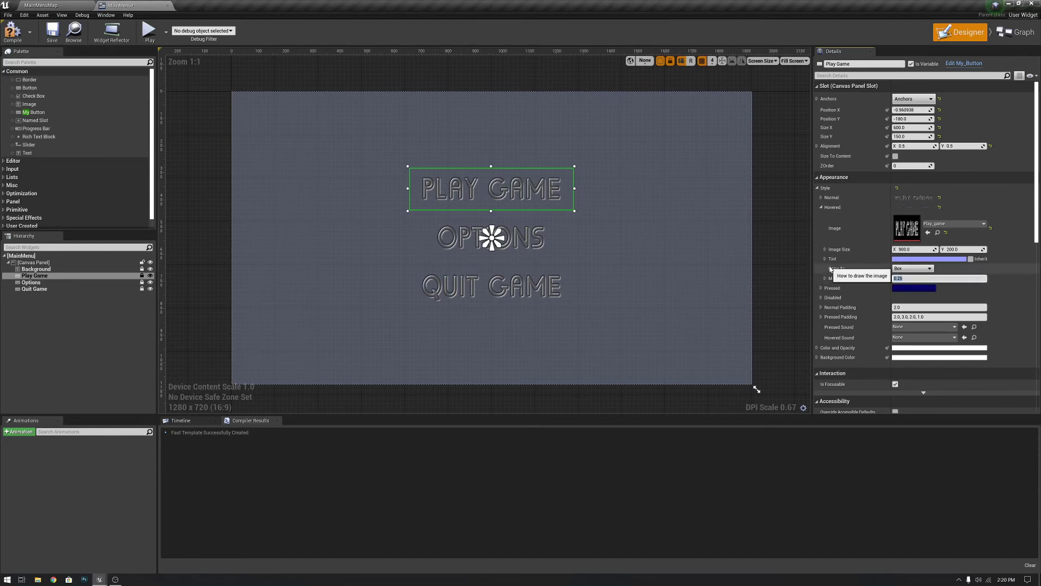
pyautogui.click(821, 208)
pyautogui.click(821, 217)
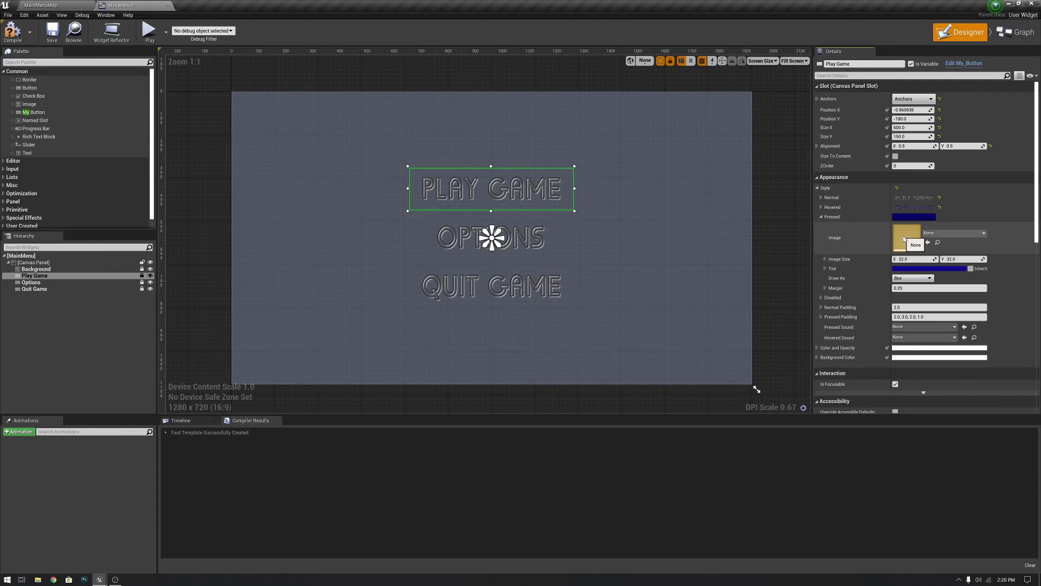
pyautogui.click(929, 243)
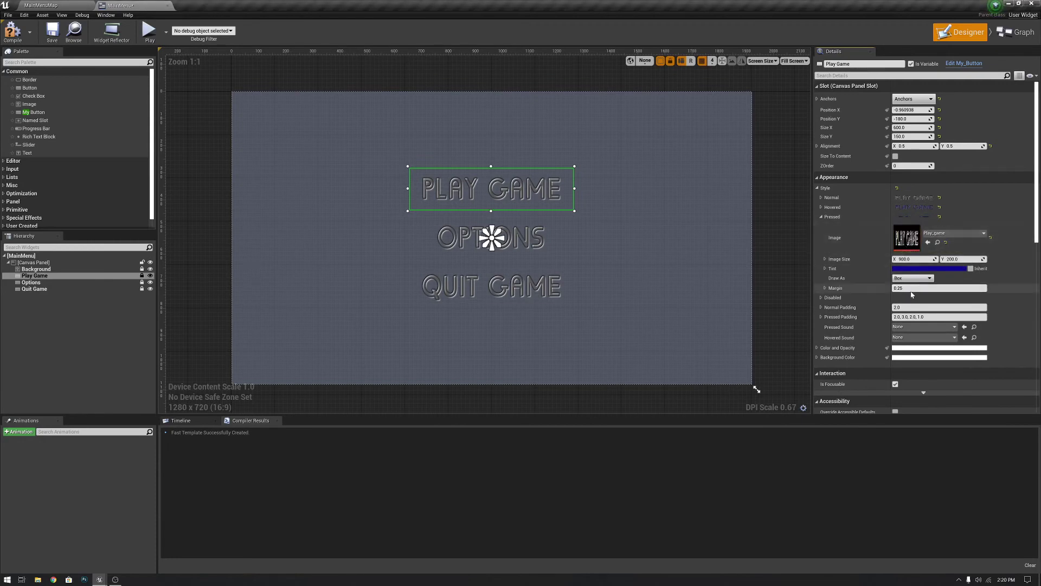
pyautogui.click(68, 4)
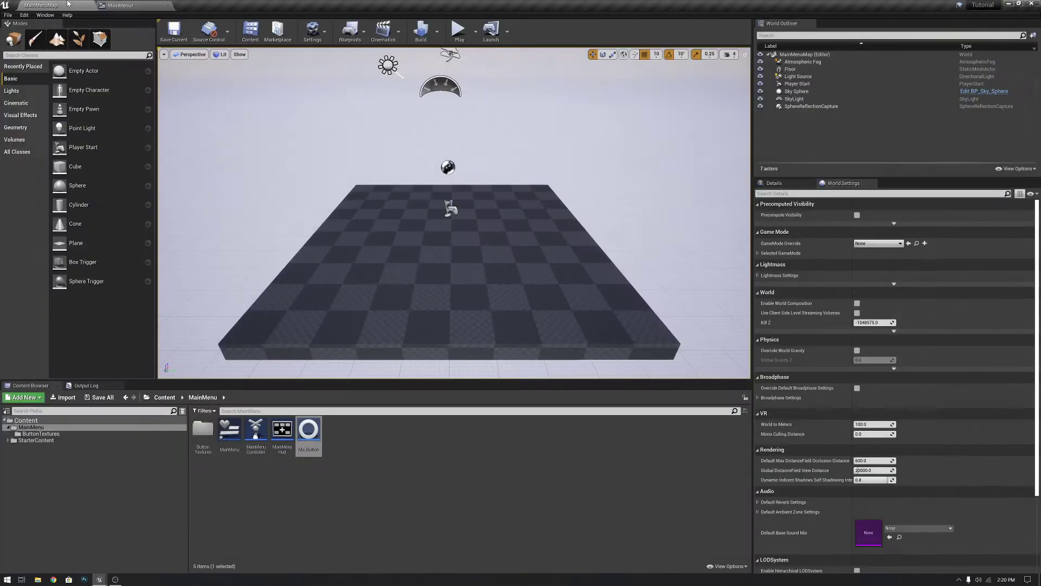
pyautogui.doubleClick(308, 433)
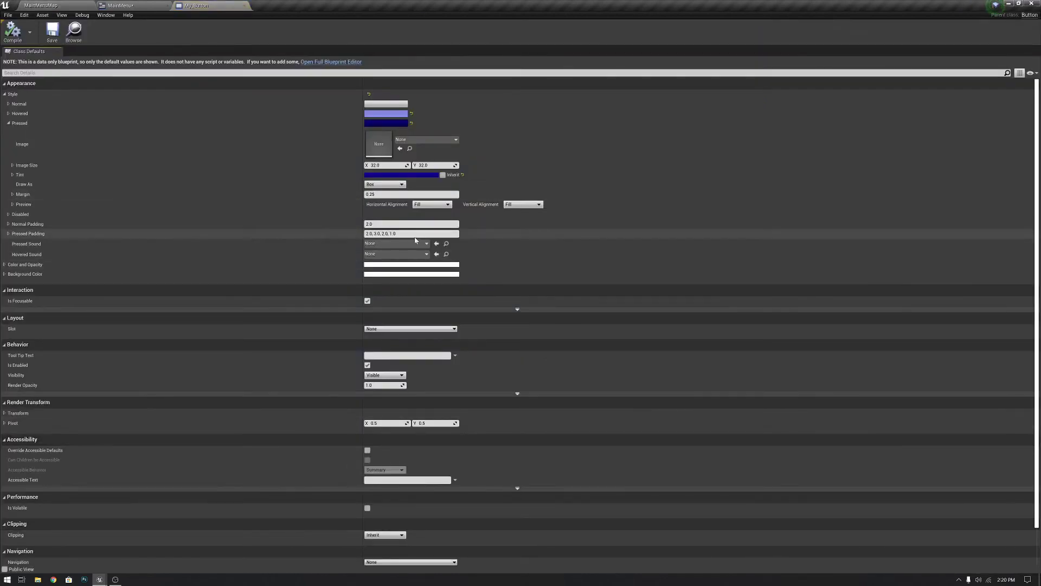
# - Set My_Button's Pressed margin to 0.0 and compile the class
pyautogui.press('BackSpace')
pyautogui.press('BackSpace')
pyautogui.write('0')
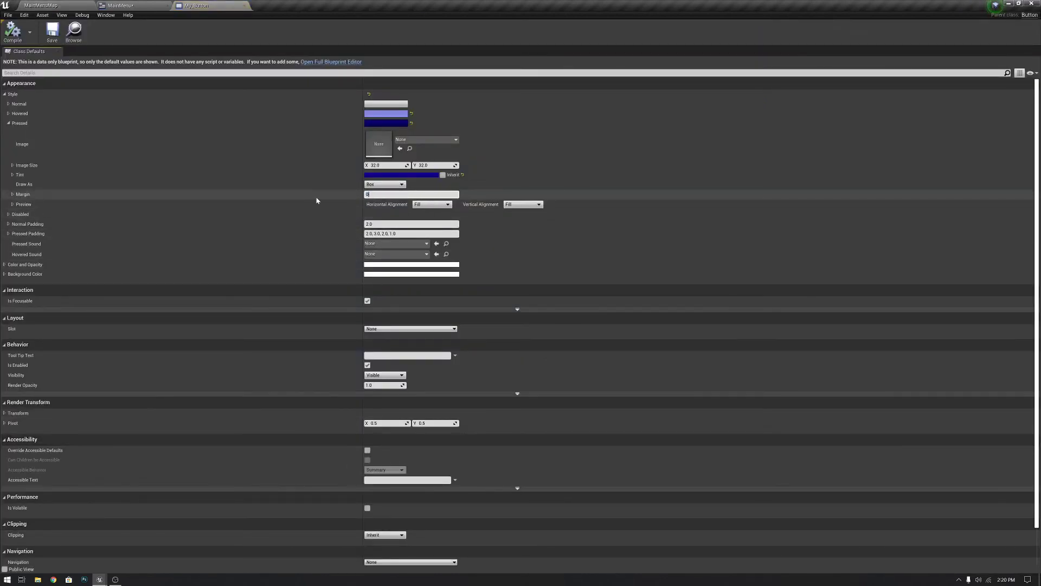
pyautogui.press('Return')
pyautogui.click(10, 31)
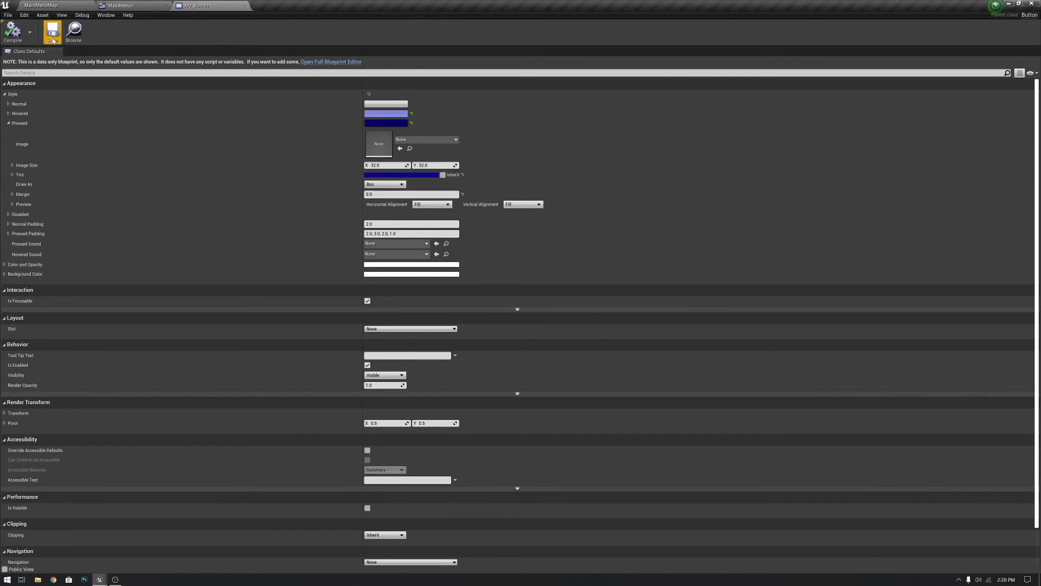
pyautogui.click(119, 5)
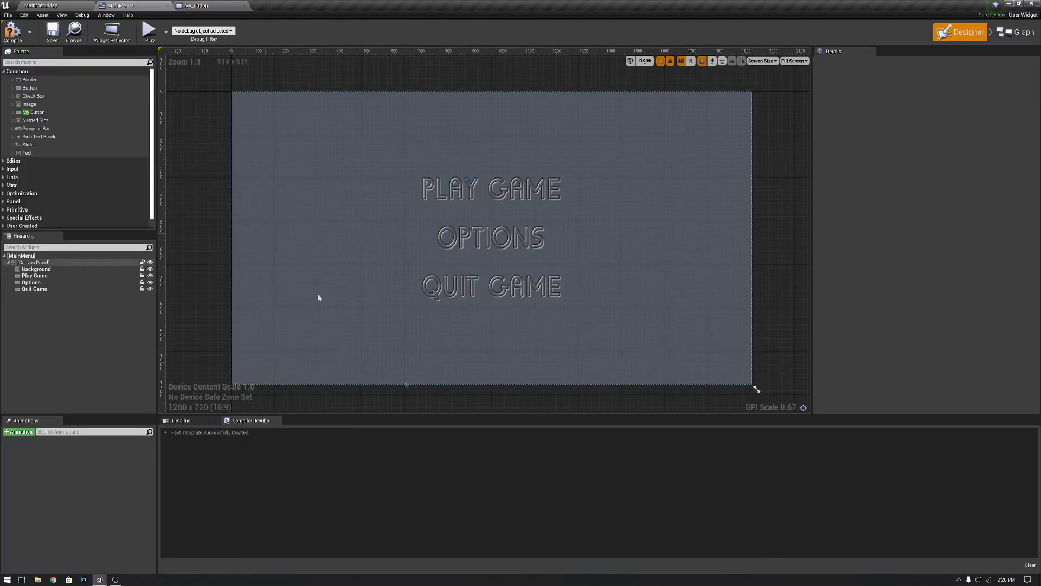
pyautogui.click(32, 283)
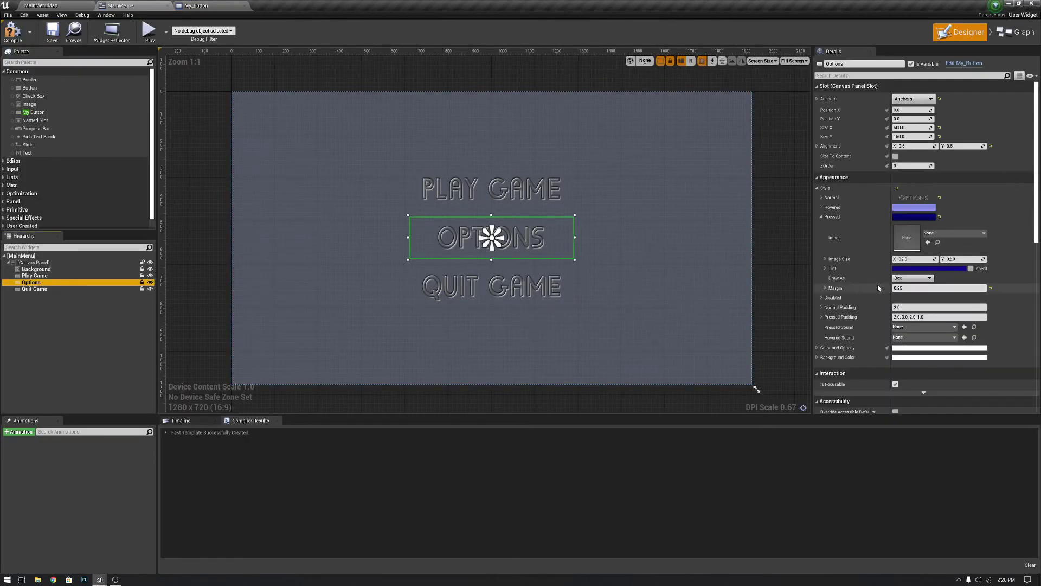
# - Set My_Button's Normal margin to 0.0, then compile, save and close it
pyautogui.click(244, 4)
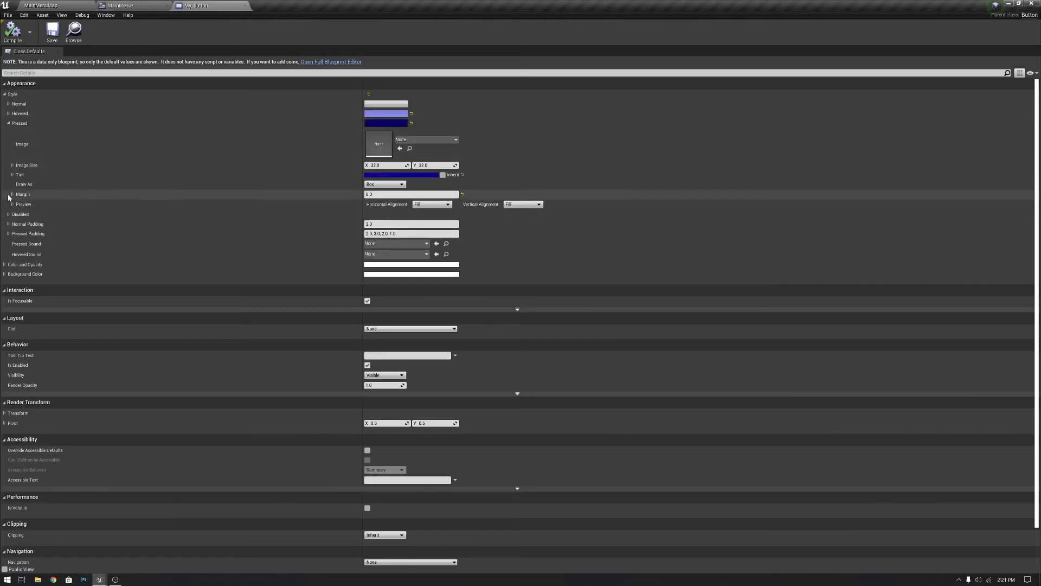
pyautogui.click(8, 124)
pyautogui.click(8, 113)
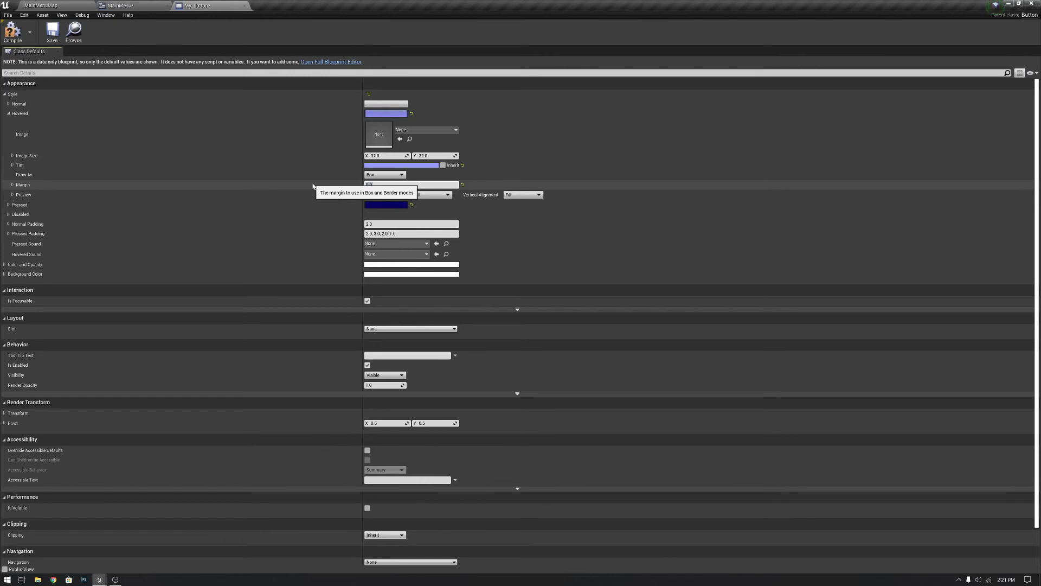
pyautogui.click(8, 114)
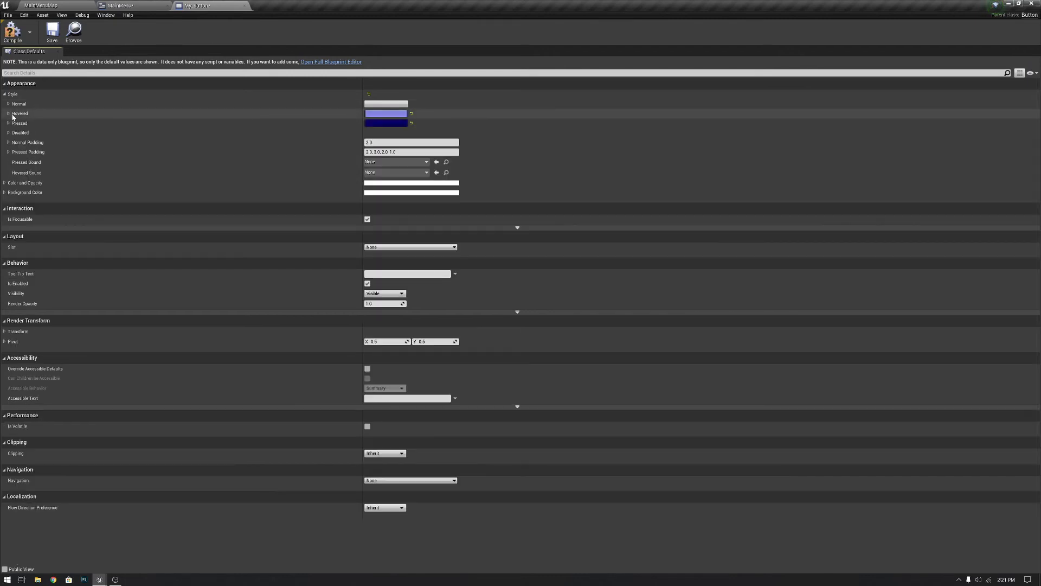
pyautogui.click(8, 103)
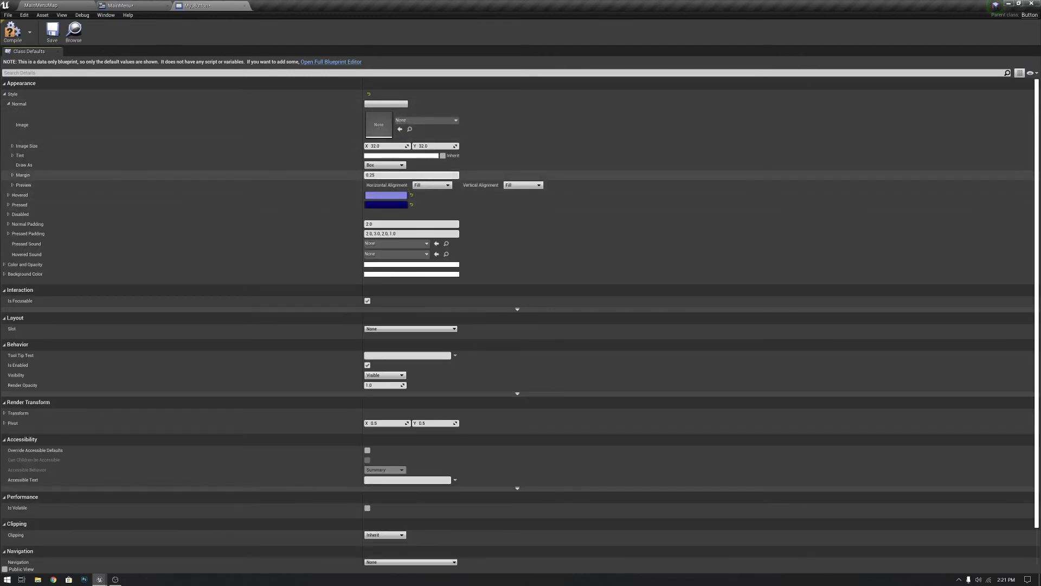
pyautogui.click(391, 175)
pyautogui.write('0')
pyautogui.press('Return')
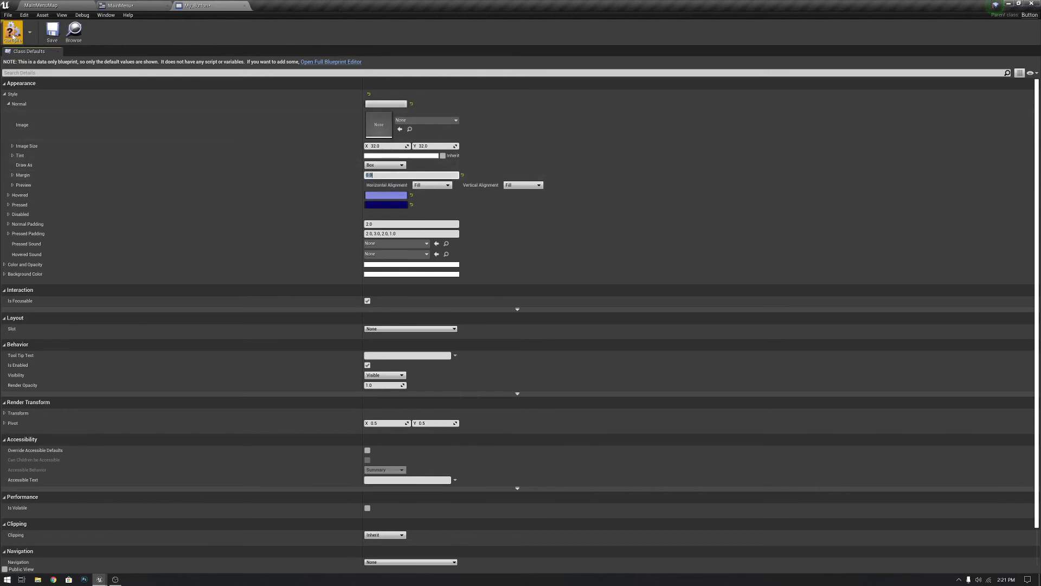
pyautogui.click(21, 37)
pyautogui.click(52, 31)
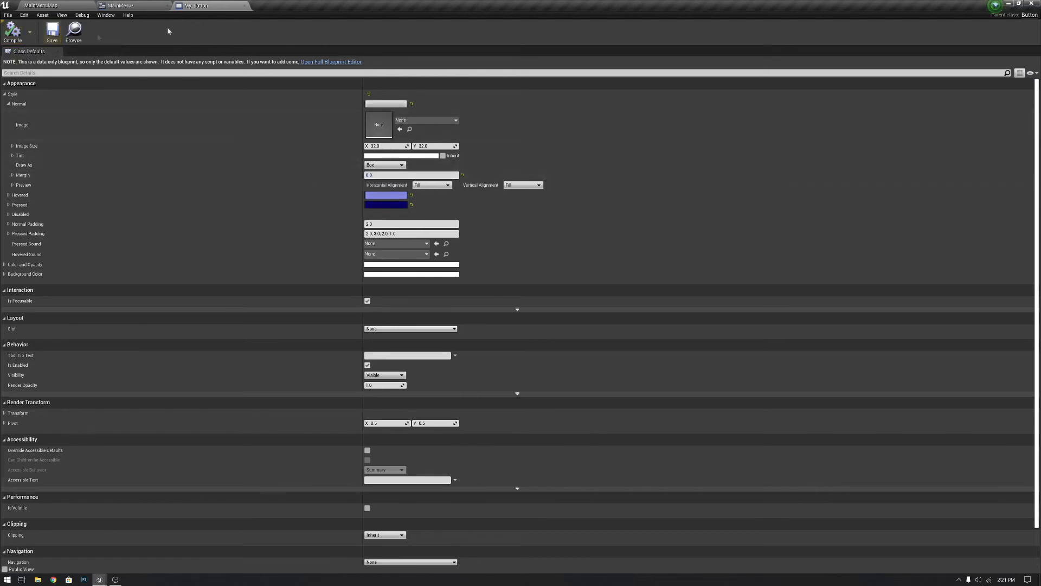
pyautogui.click(243, 6)
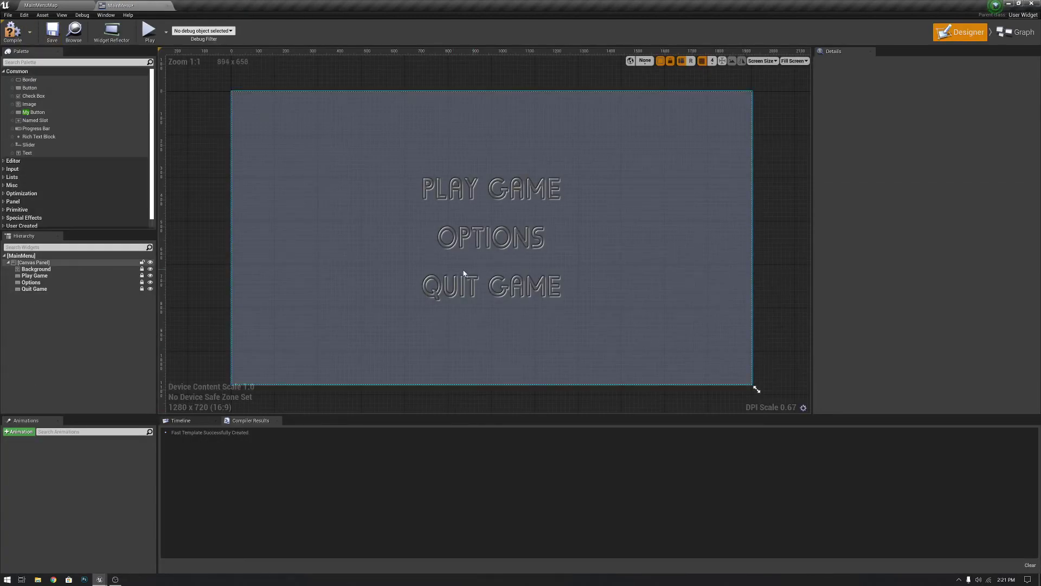
# - Copy the Options button's normal texture and paste it into the Hovered image
pyautogui.click(81, 283)
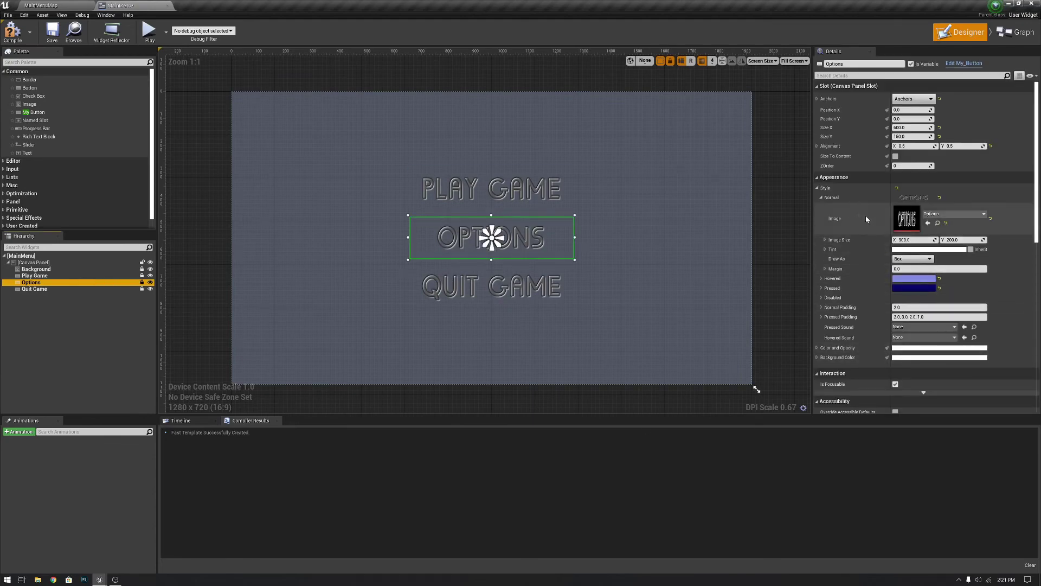
pyautogui.click(822, 198)
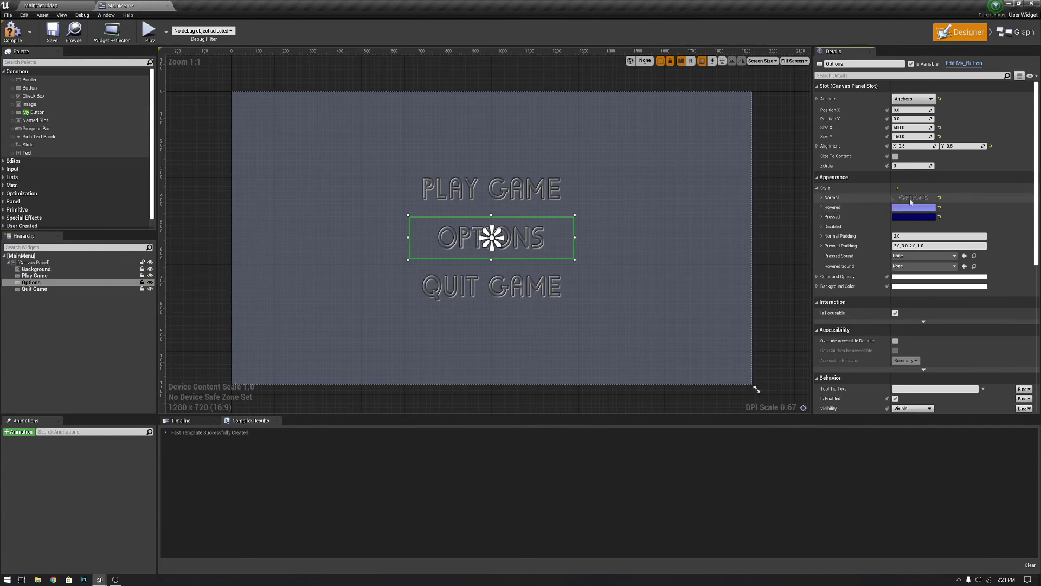
pyautogui.click(822, 198)
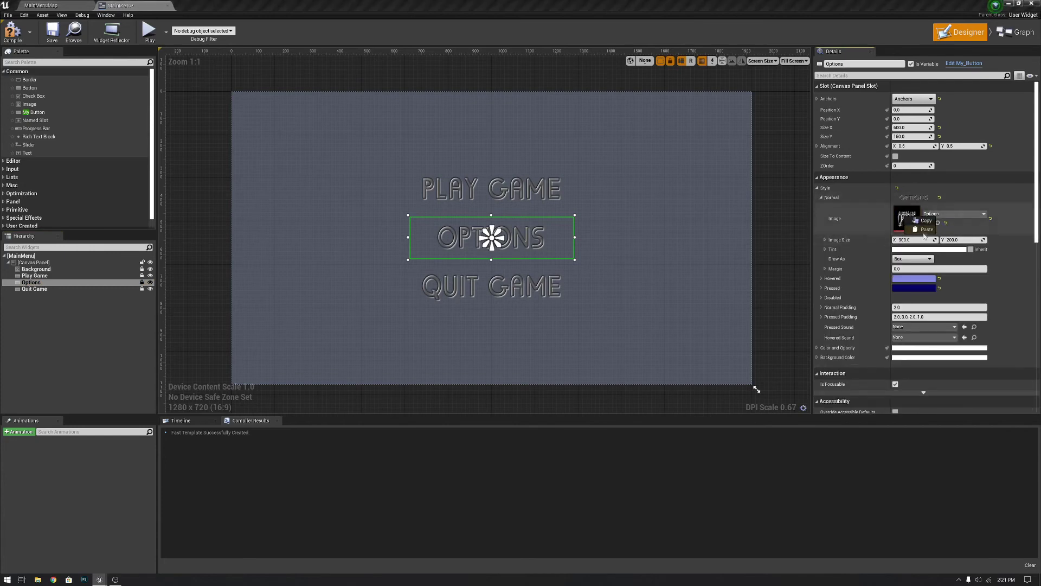
pyautogui.rightClick(906, 217)
pyautogui.click(924, 221)
pyautogui.click(822, 198)
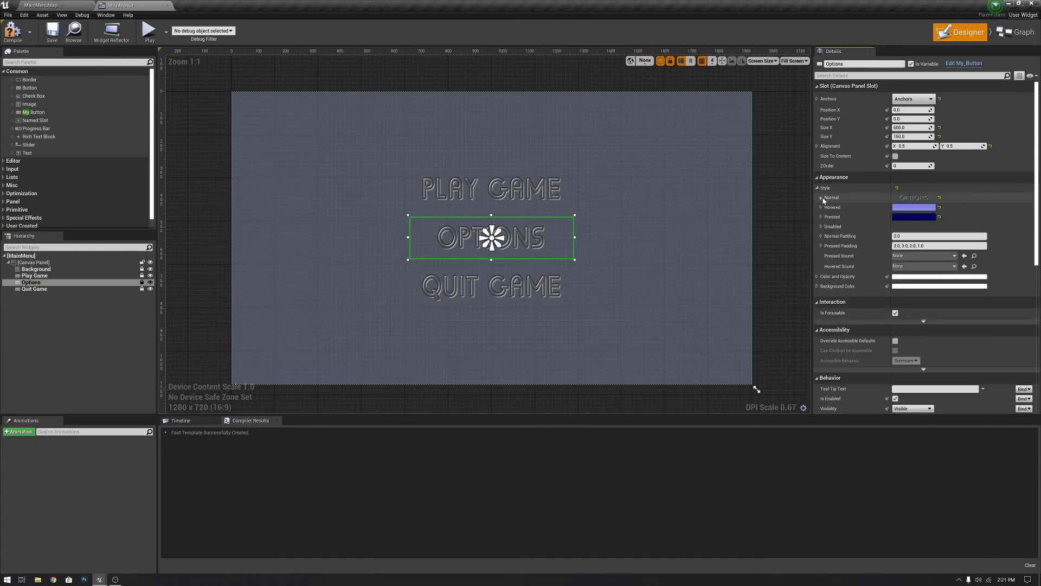
pyautogui.click(822, 207)
pyautogui.rightClick(906, 221)
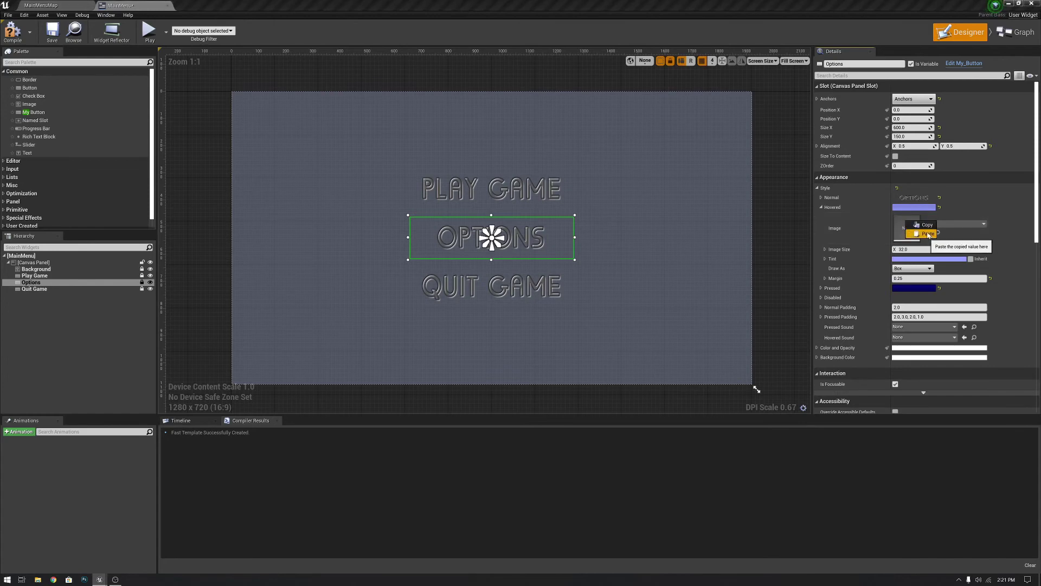
pyautogui.click(927, 233)
# - Paste the Options texture into the Pressed image and set its margin to 0
pyautogui.click(822, 208)
pyautogui.click(821, 216)
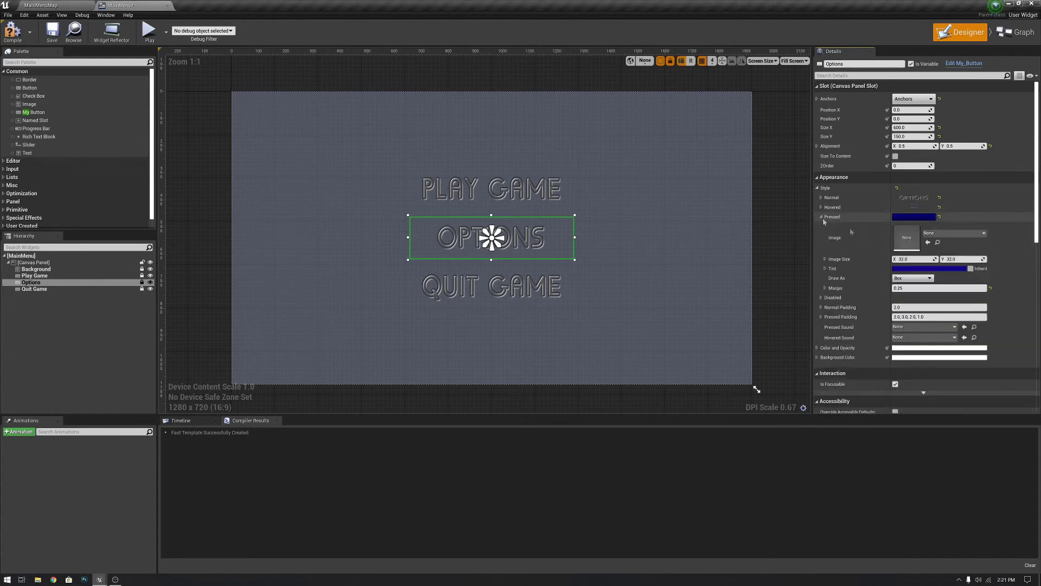
pyautogui.rightClick(906, 239)
pyautogui.click(922, 251)
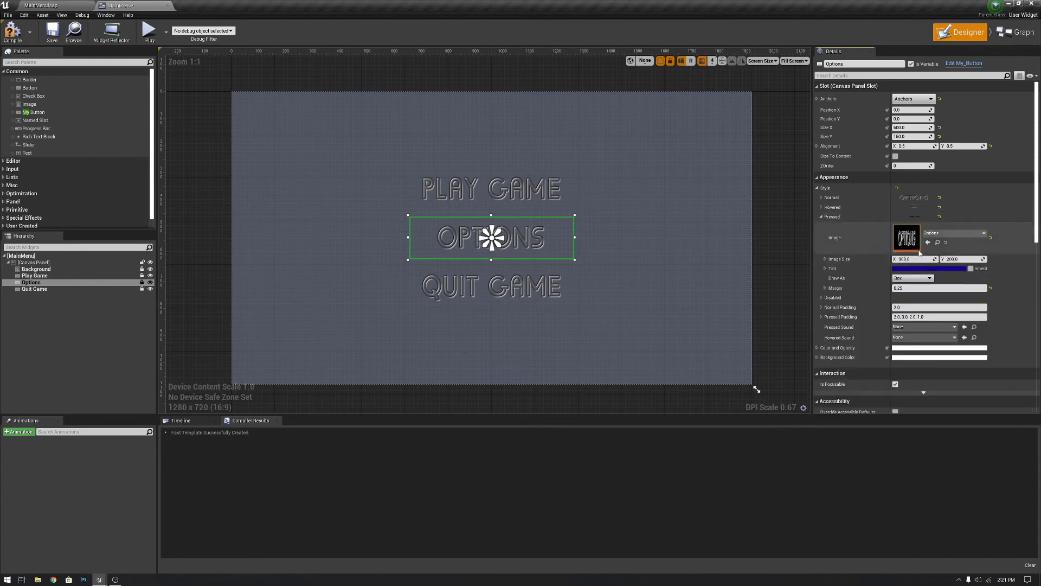
pyautogui.click(822, 207)
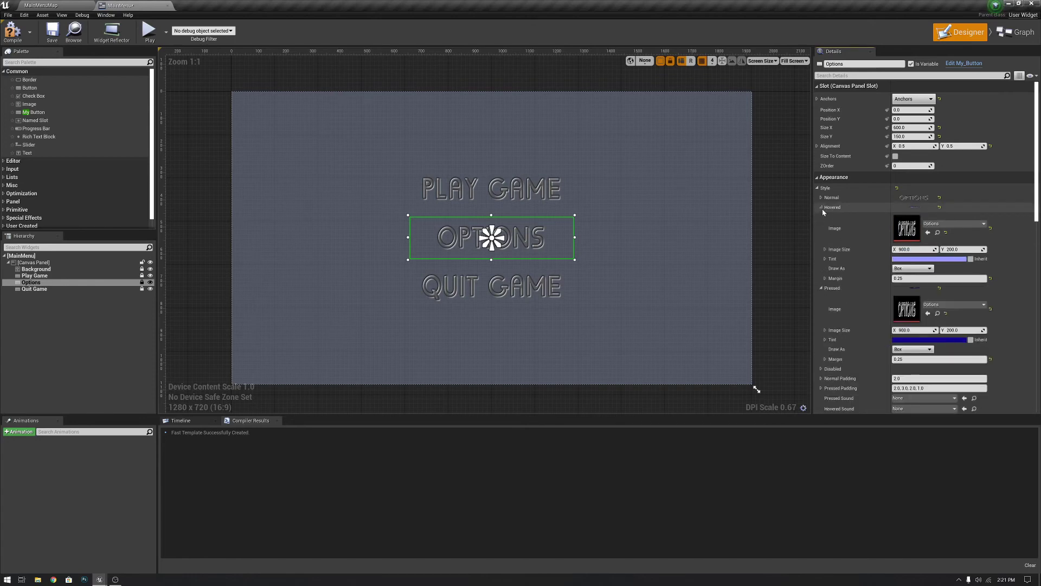
pyautogui.click(896, 278)
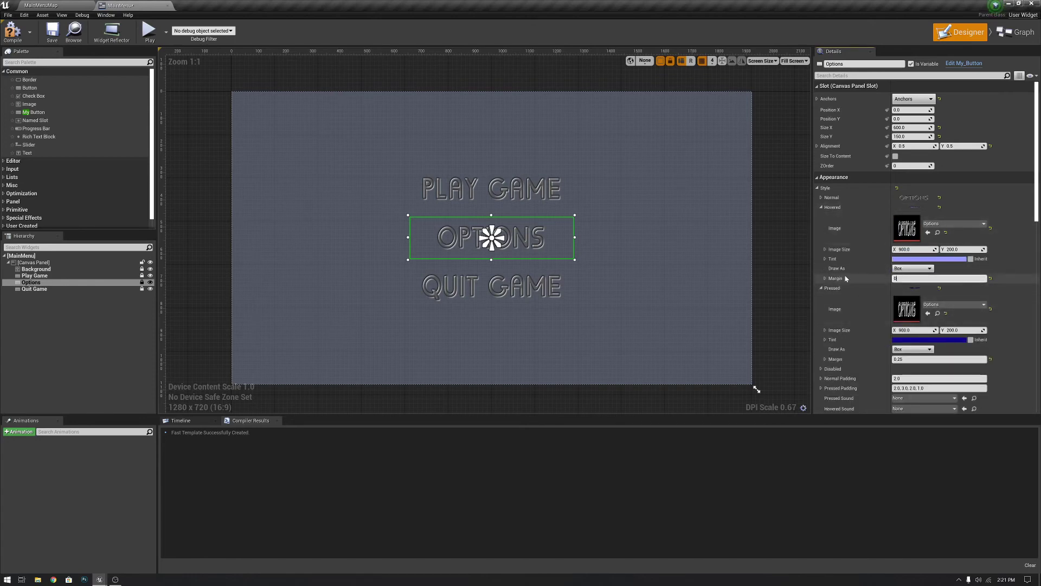
pyautogui.click(821, 208)
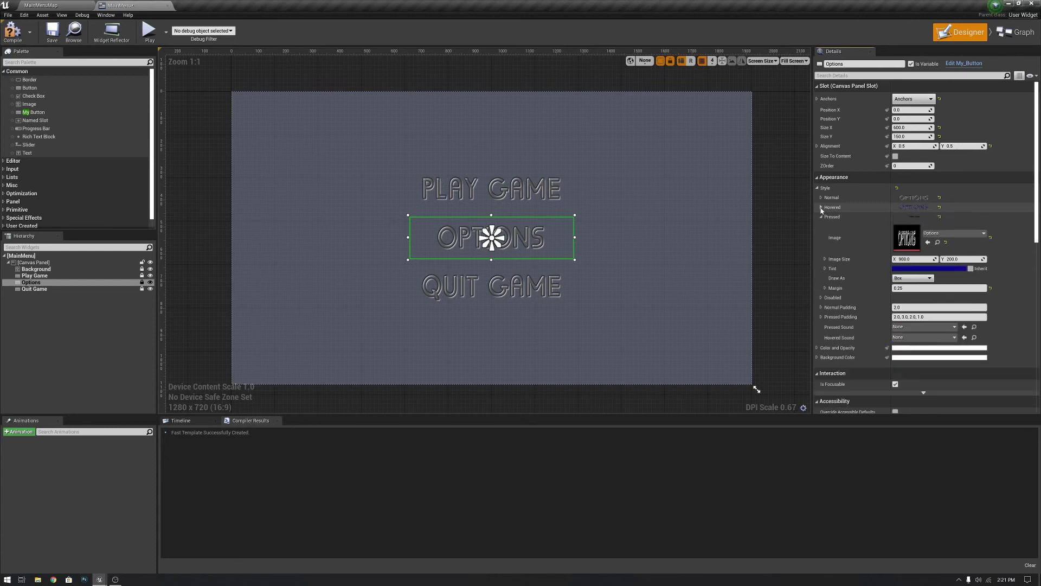
pyautogui.click(916, 288)
pyautogui.write('0')
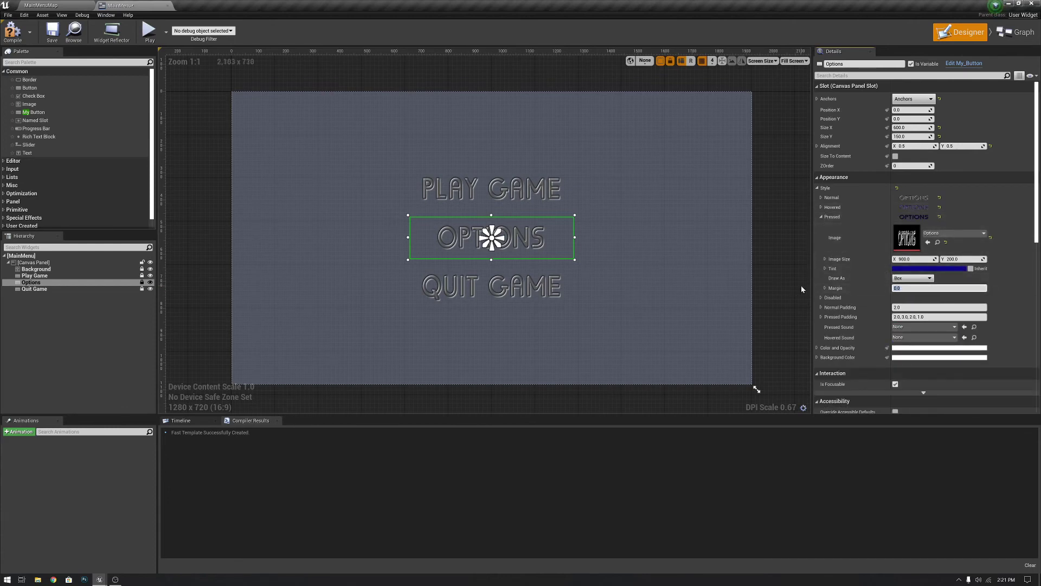
pyautogui.click(822, 218)
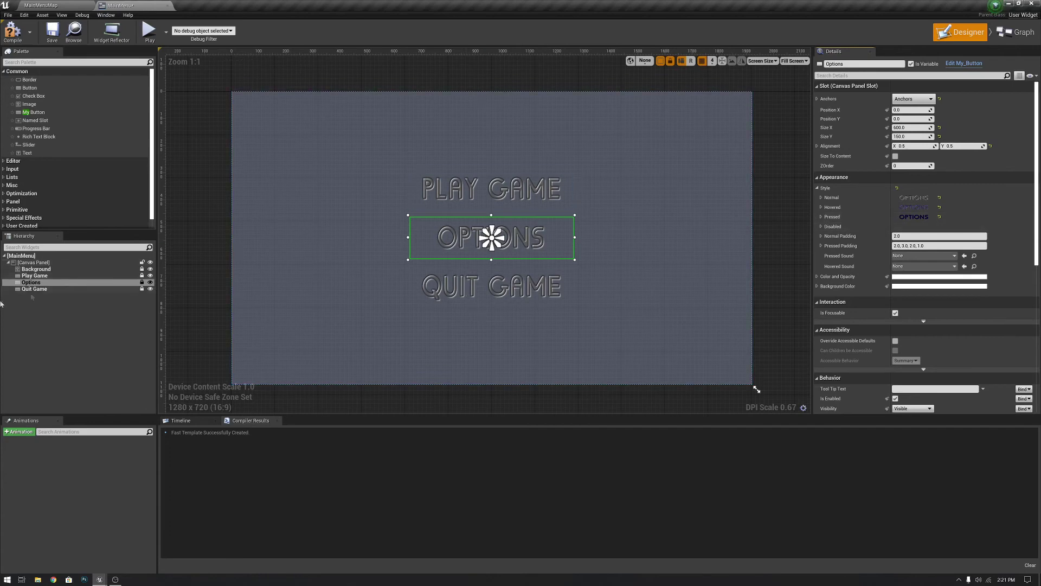
# - Paste the Quit_Game texture into Quit Game's Hovered image and clear its margin
pyautogui.click(465, 291)
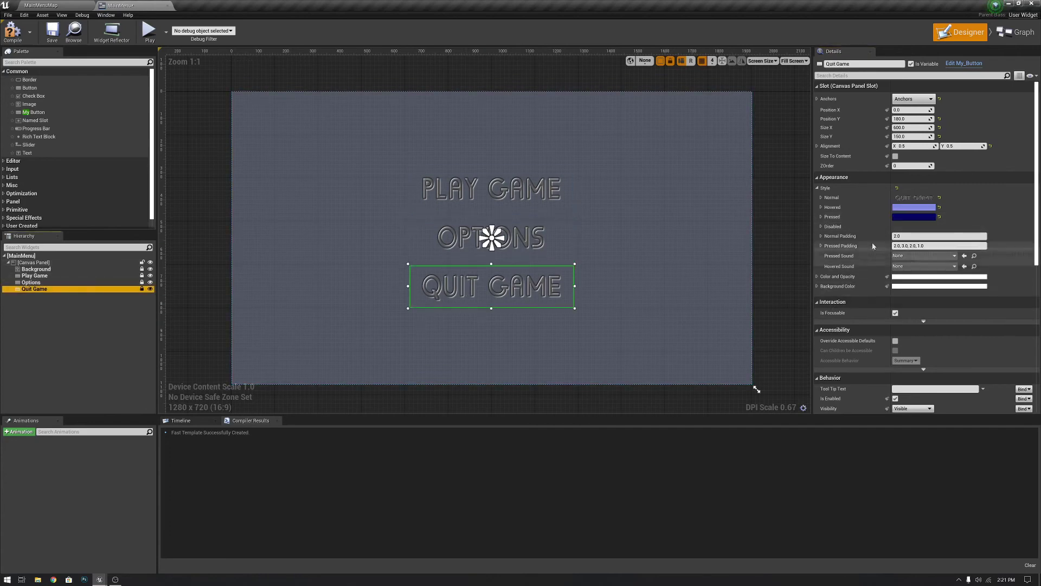
pyautogui.click(822, 198)
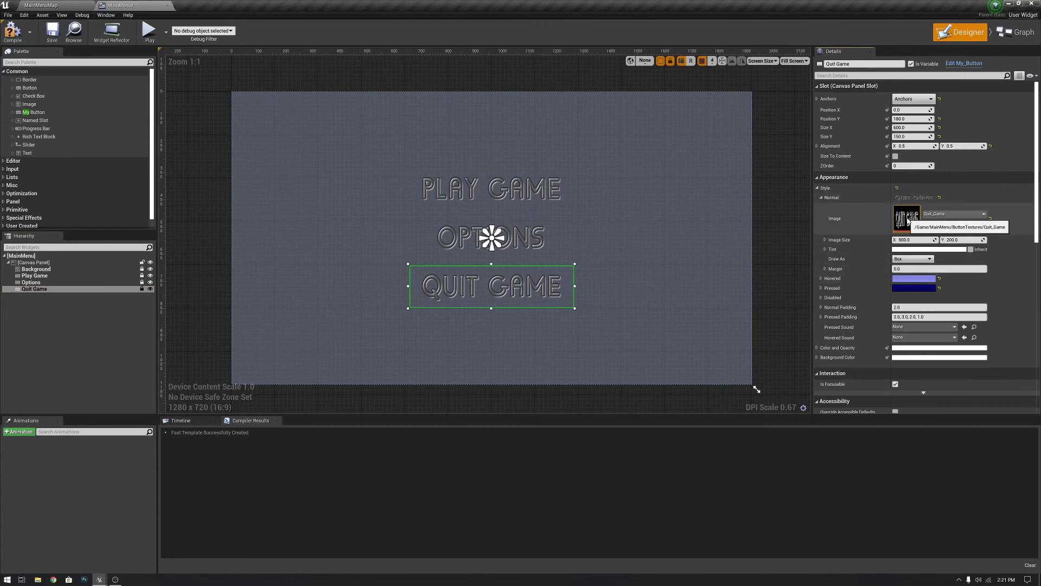
pyautogui.click(820, 197)
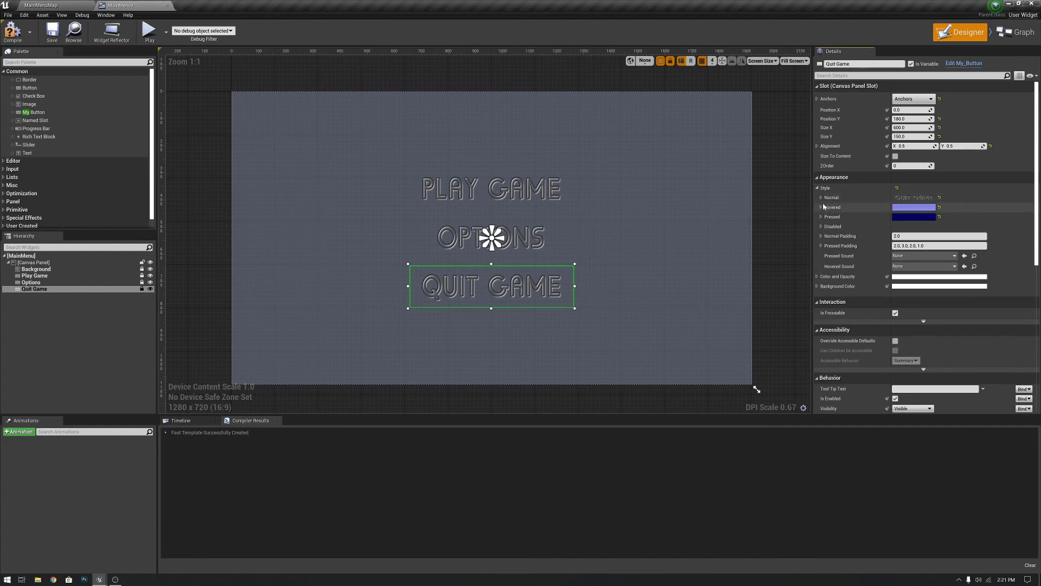
pyautogui.click(821, 207)
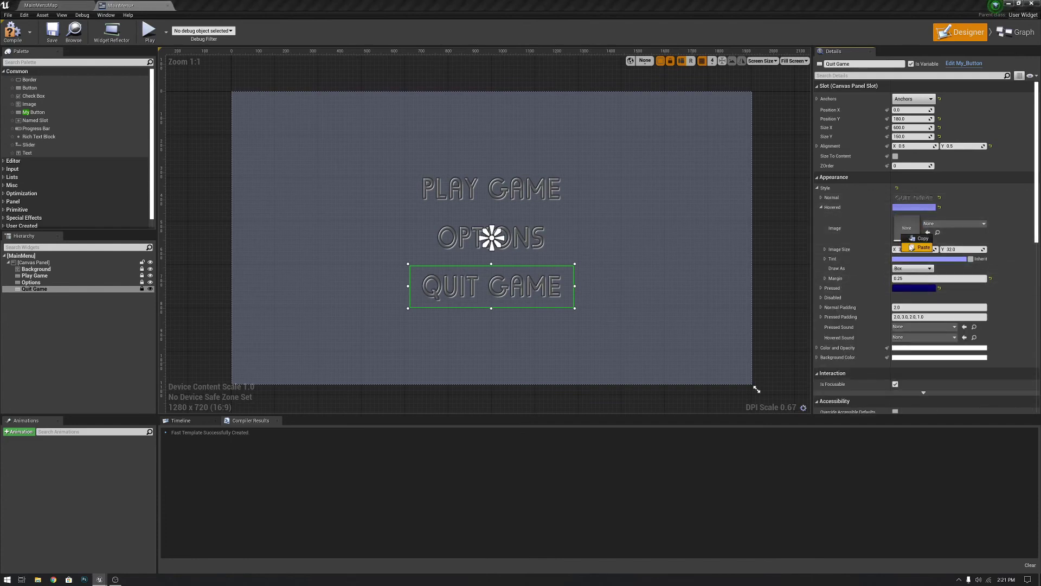
pyautogui.hotkey('ctrl', 'v')
pyautogui.press('BackSpace')
pyautogui.press('BackSpace')
pyautogui.press('BackSpace')
pyautogui.press('BackSpace')
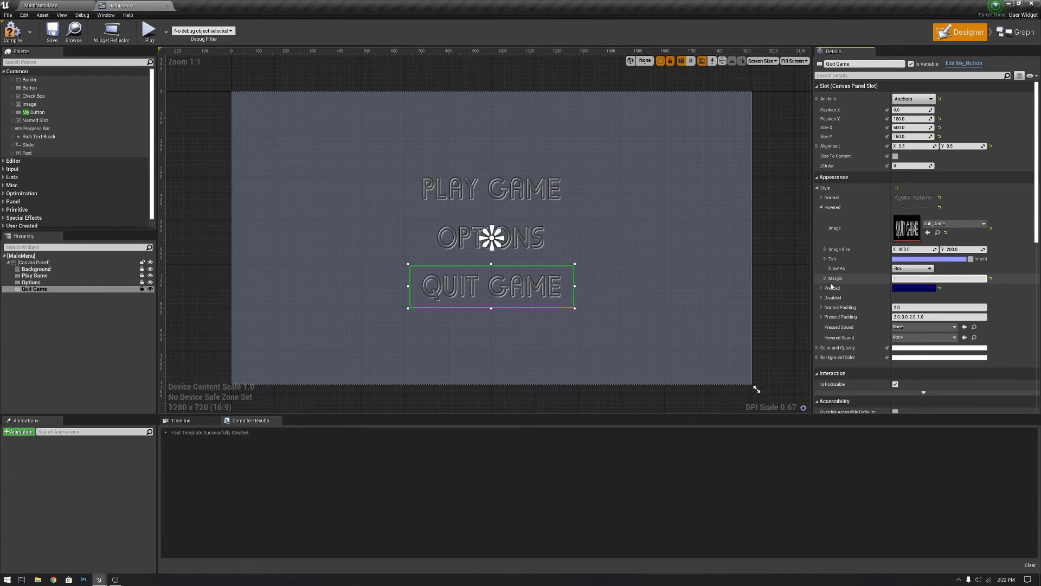
pyautogui.click(822, 207)
# - Put the Quit_Game texture in the Pressed image with a margin of 0
pyautogui.click(821, 217)
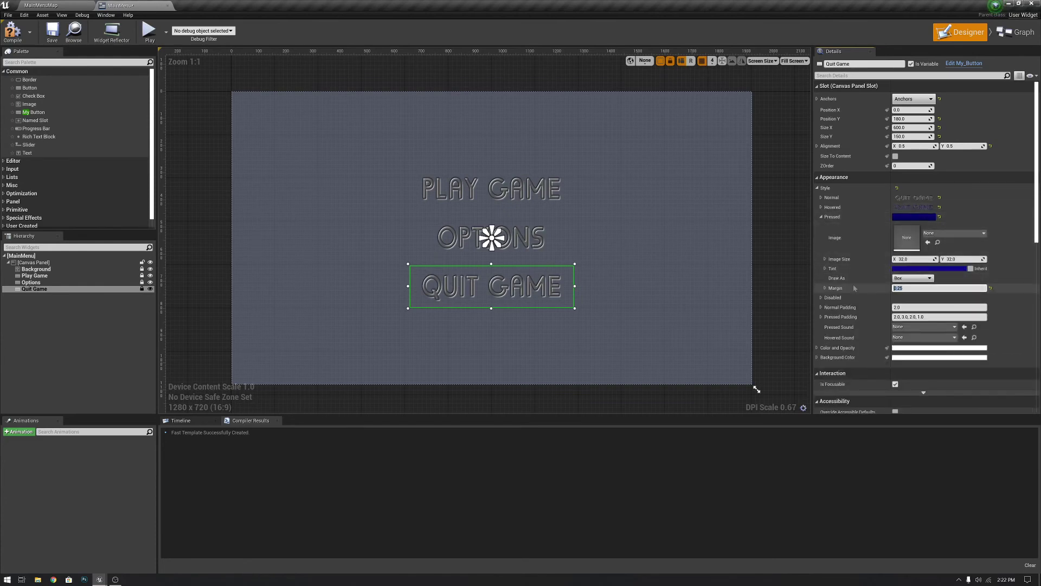
pyautogui.press('Left')
pyautogui.press('Left')
pyautogui.press('Left')
pyautogui.moveTo(1040, 244); pyautogui.dragTo(917, 247)
pyautogui.click(802, 221)
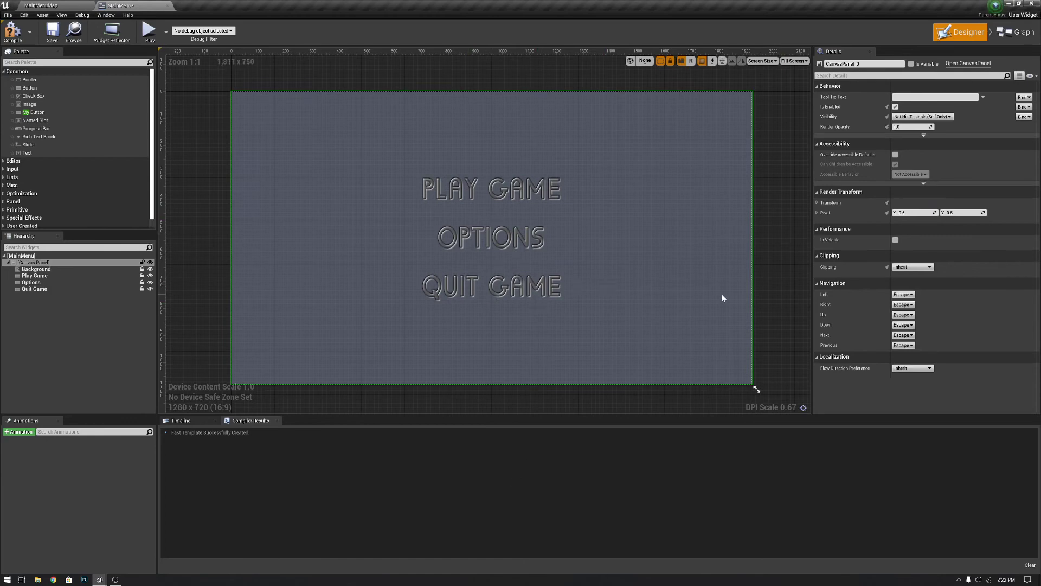
pyautogui.click(31, 282)
# - Add an On Clicked (Options) event that runs a Print String node
pyautogui.scroll(-10, 918, 319)
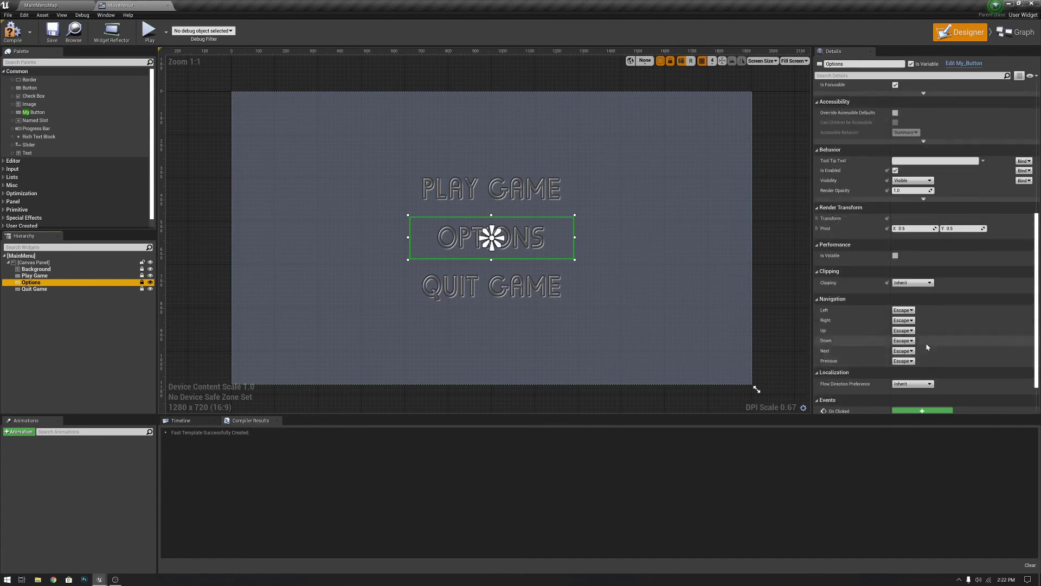
pyautogui.click(932, 362)
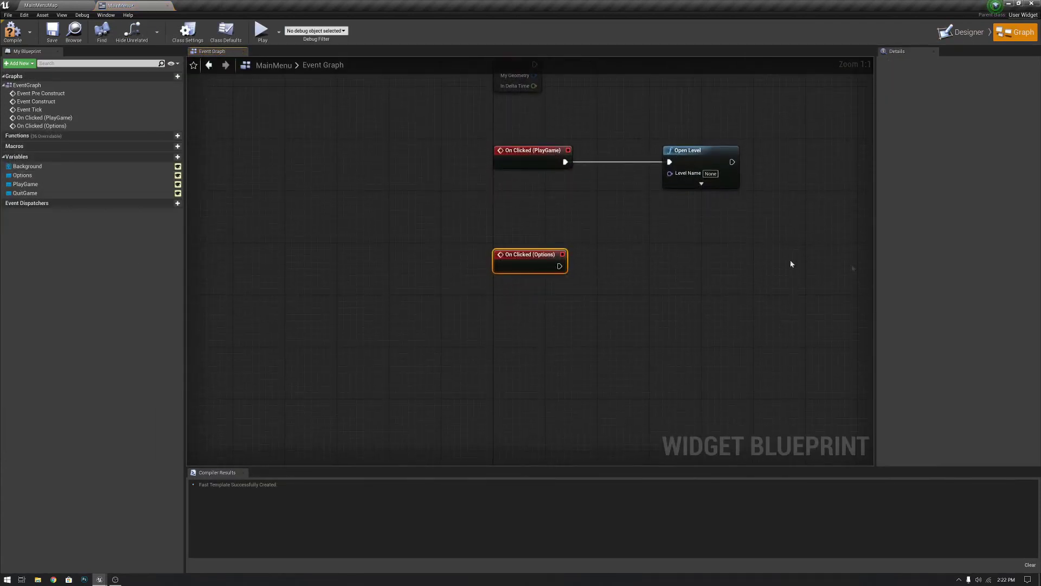
pyautogui.moveTo(559, 266); pyautogui.dragTo(666, 268)
pyautogui.write('prit')
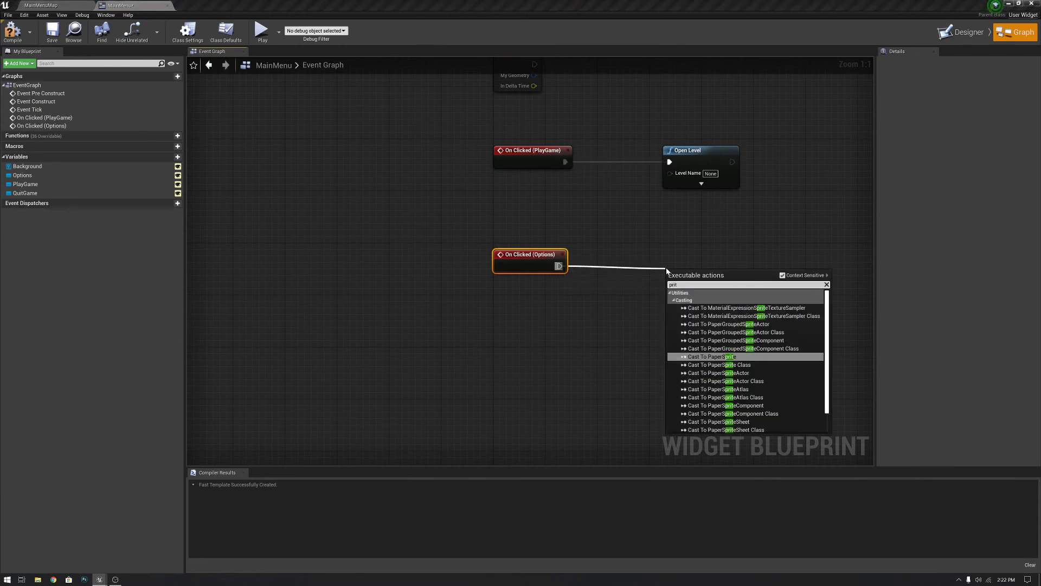
pyautogui.press('BackSpace')
pyautogui.press('BackSpace')
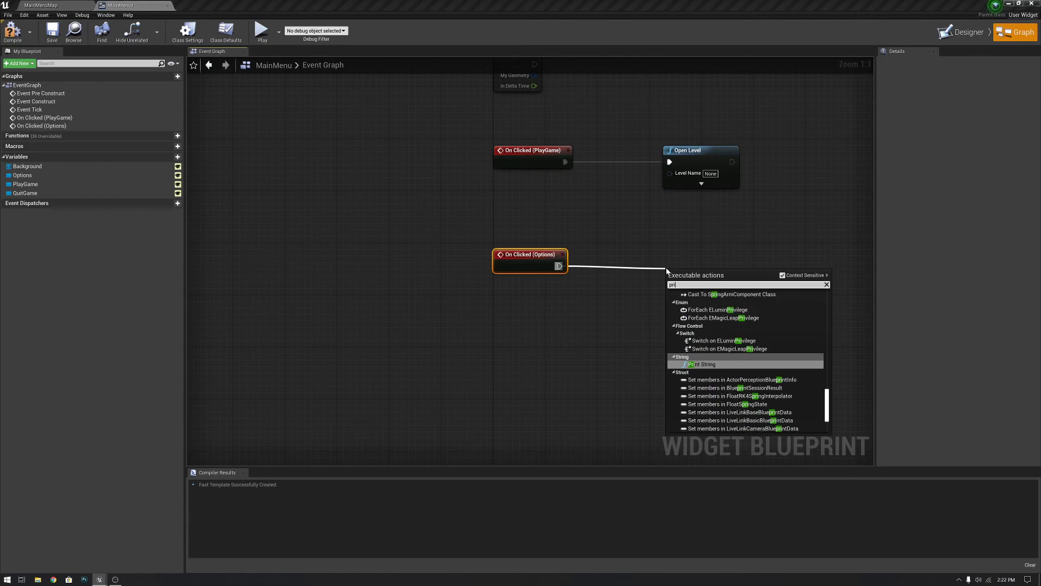
pyautogui.press('Return')
pyautogui.moveTo(695, 272); pyautogui.dragTo(707, 259)
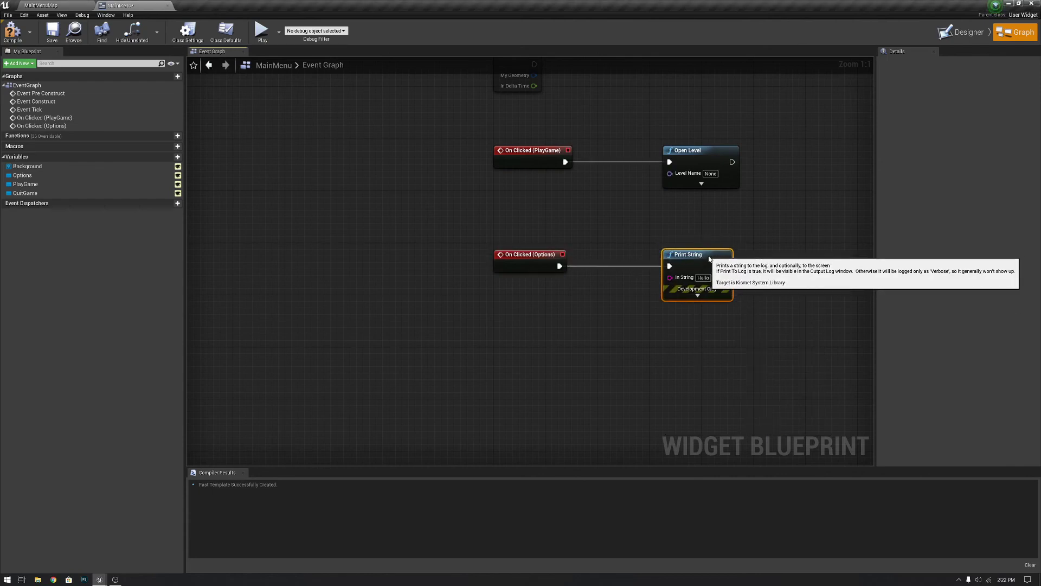
# - Back in the MainMenu Designer, select Quit Game and scroll its Details down to Events
pyautogui.click(41, 5)
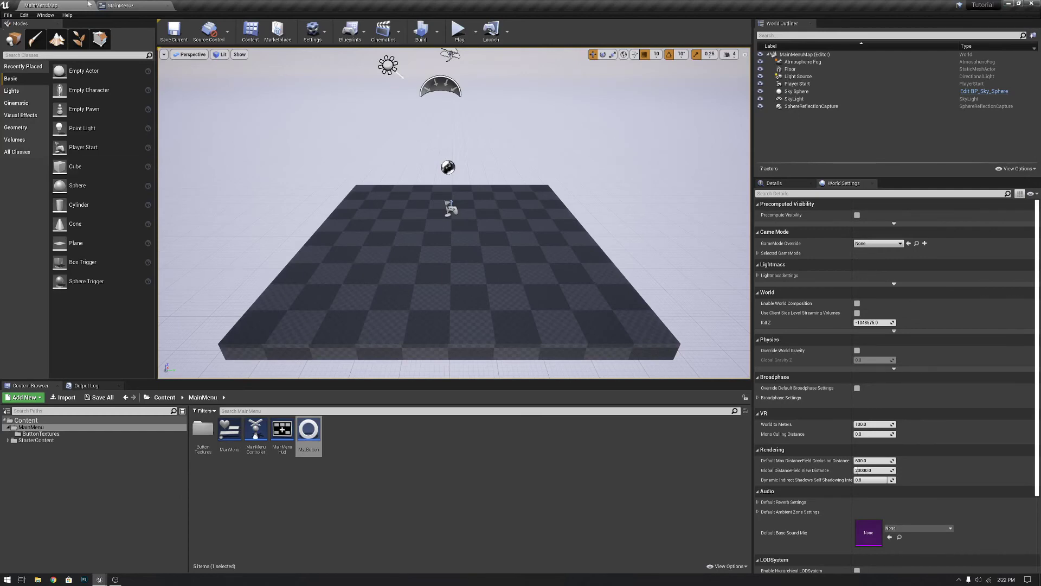
pyautogui.click(109, 4)
pyautogui.click(947, 38)
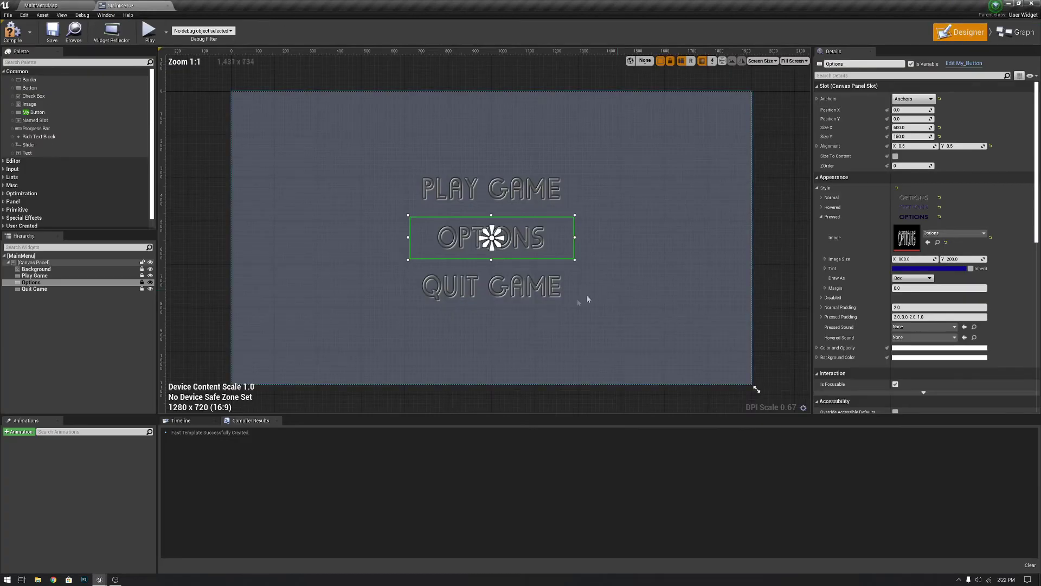
pyautogui.click(36, 289)
pyautogui.rightClick(37, 289)
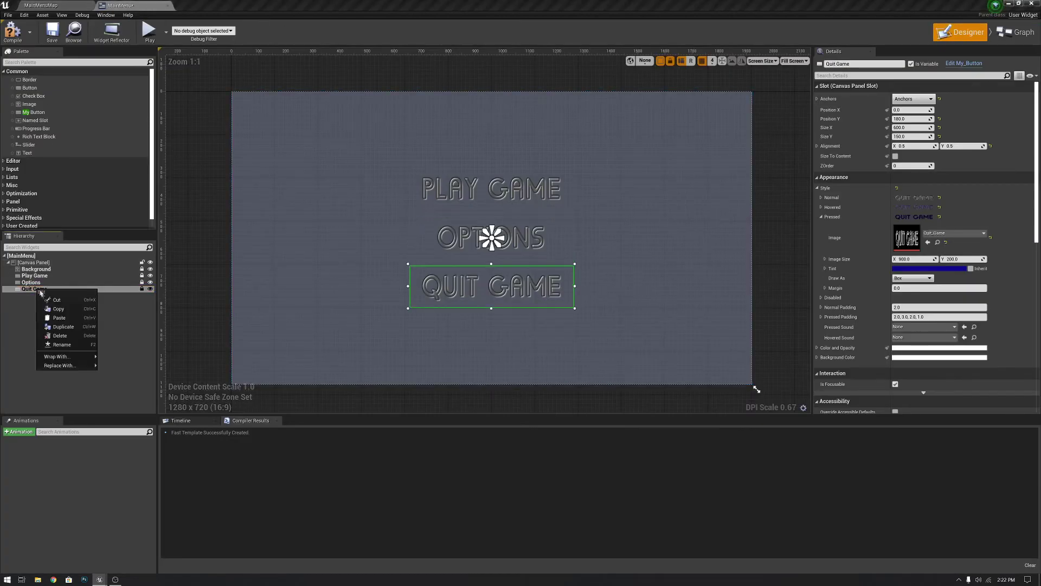
pyautogui.click(480, 299)
pyautogui.click(34, 288)
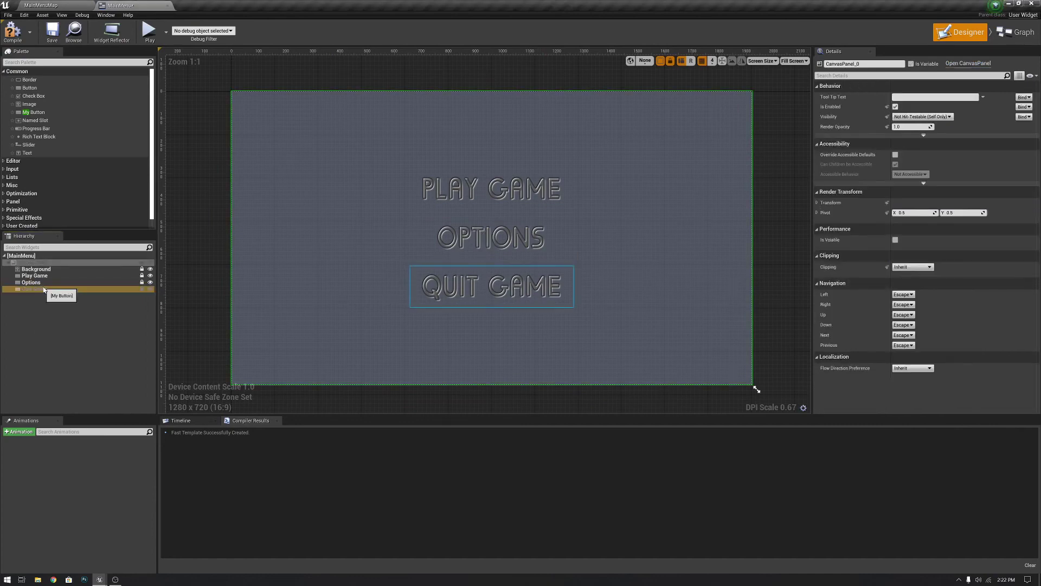
pyautogui.scroll(-5, 870, 386)
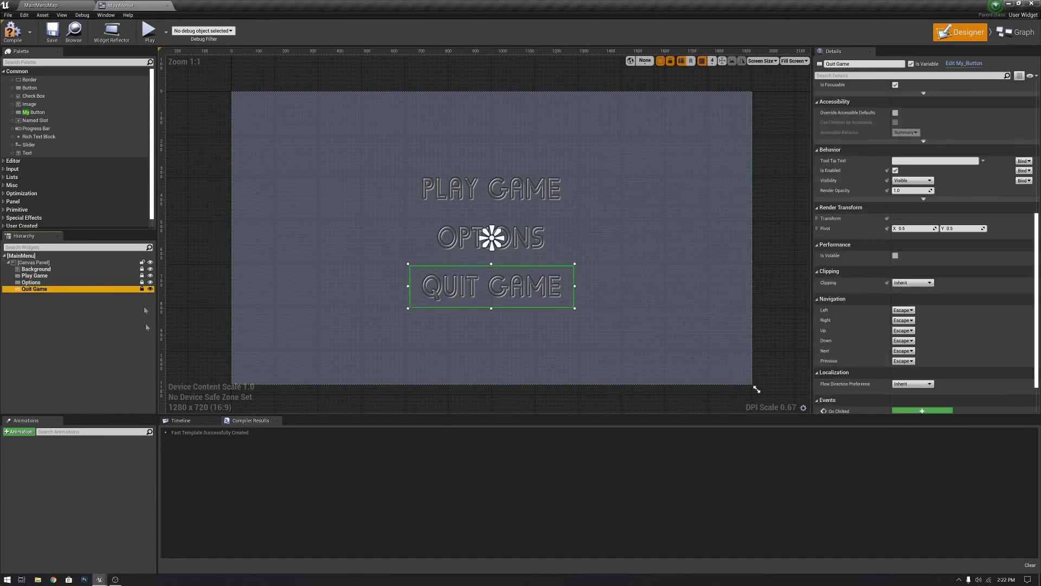
pyautogui.click(140, 263)
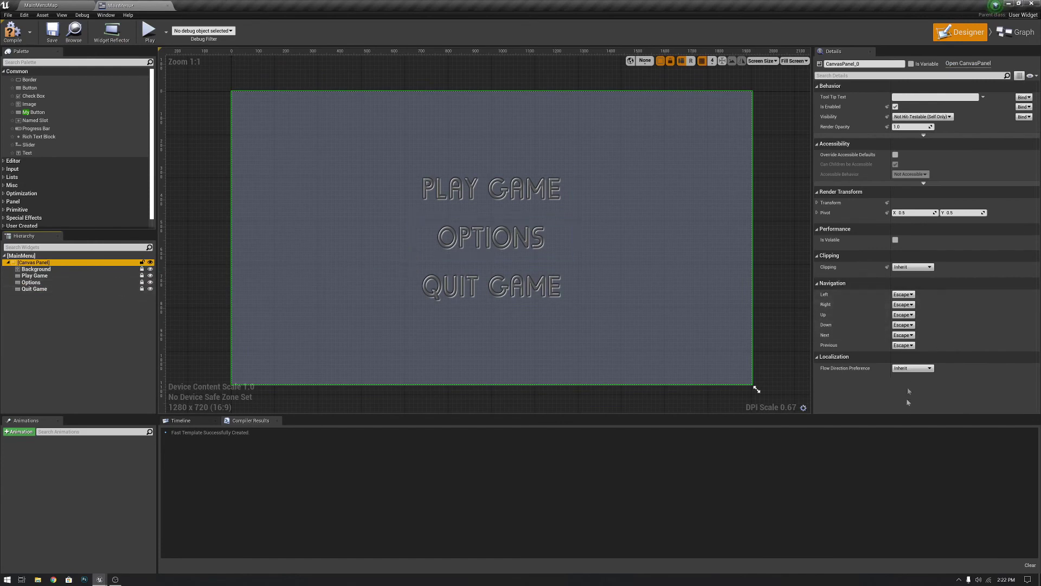
pyautogui.click(34, 289)
pyautogui.scroll(-5, 860, 346)
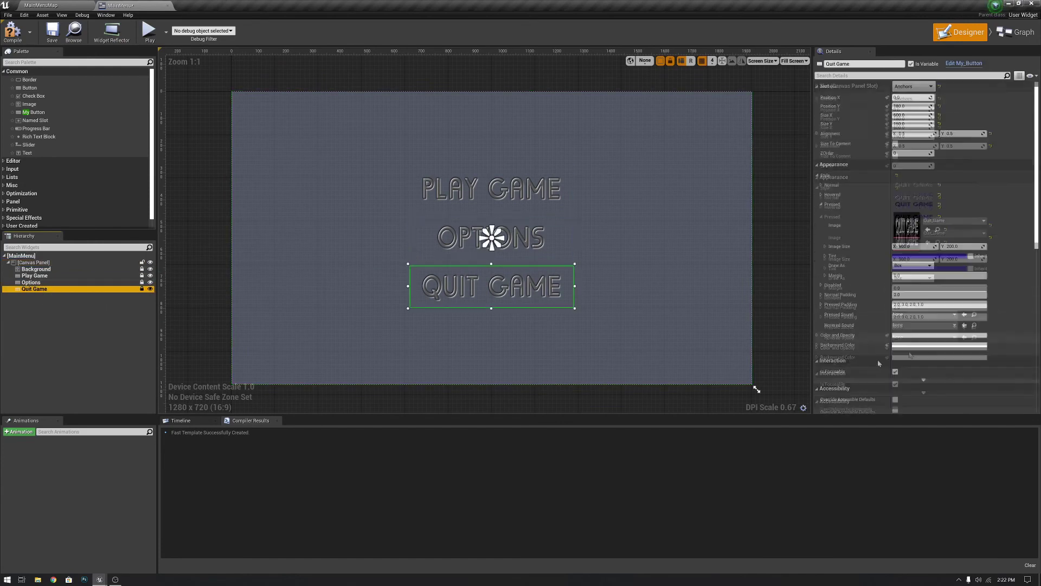
pyautogui.scroll(-3, 860, 346)
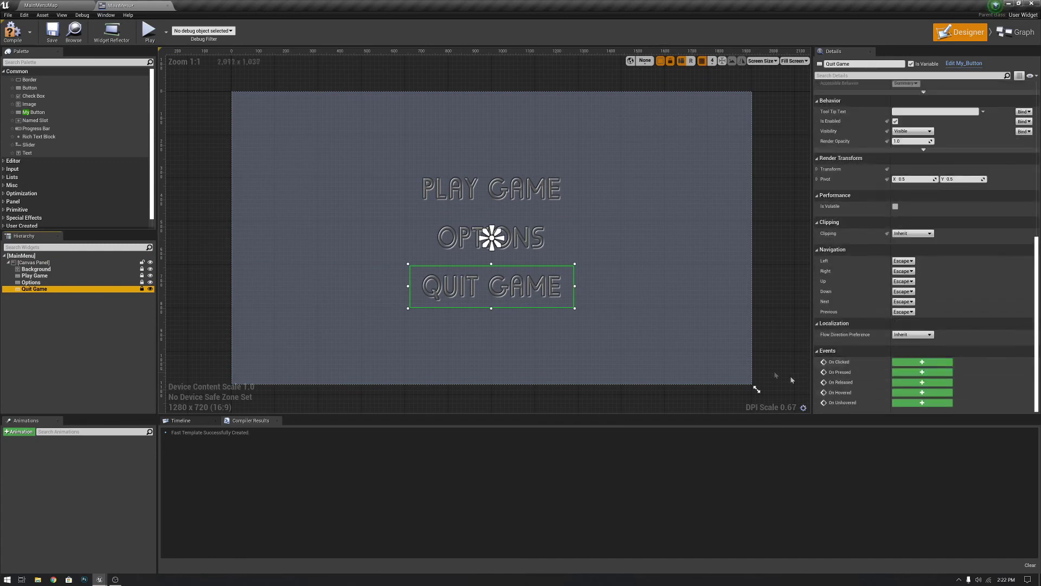
# - Add an On Clicked (QuitGame) event wired to a Quit Game node
pyautogui.click(922, 362)
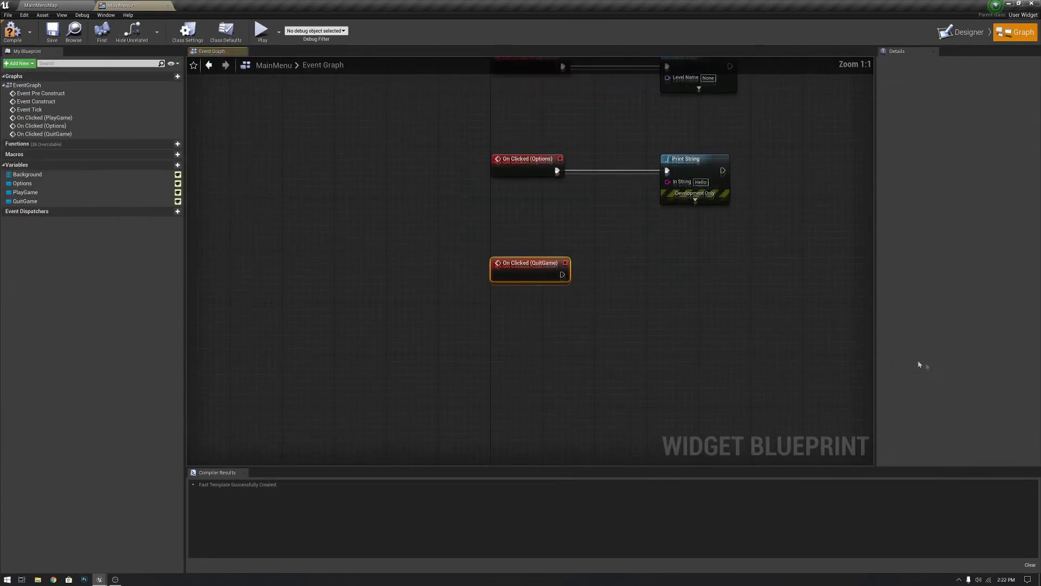
pyautogui.moveTo(561, 267); pyautogui.dragTo(625, 273)
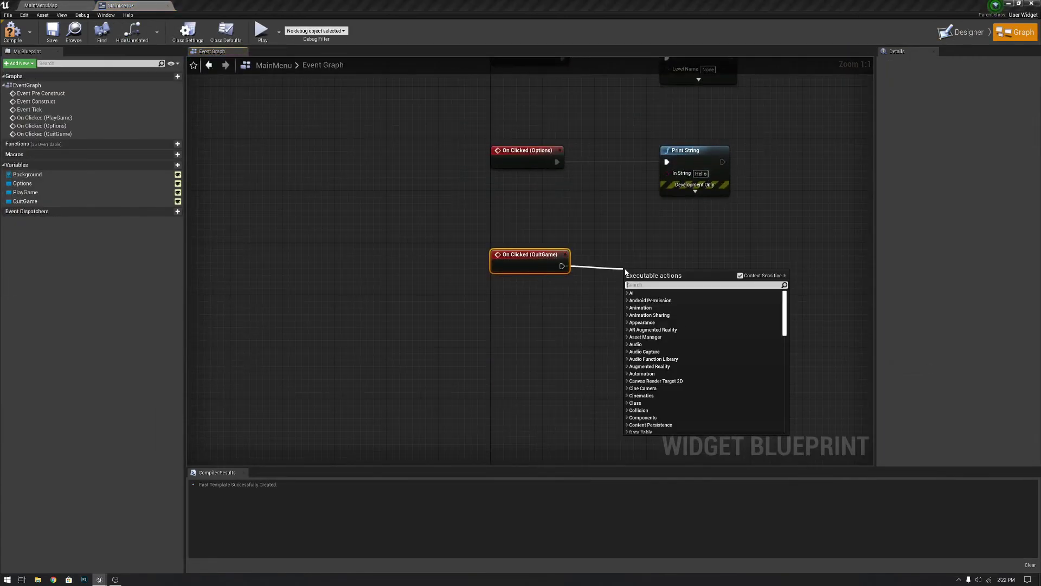
pyautogui.write('quit')
pyautogui.press('Return')
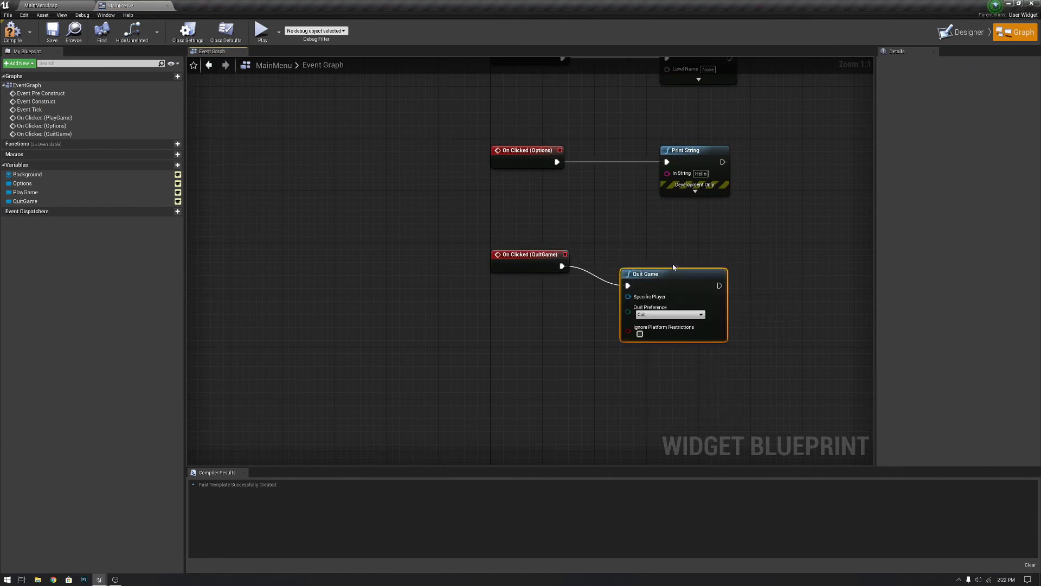
pyautogui.moveTo(651, 273); pyautogui.dragTo(691, 253)
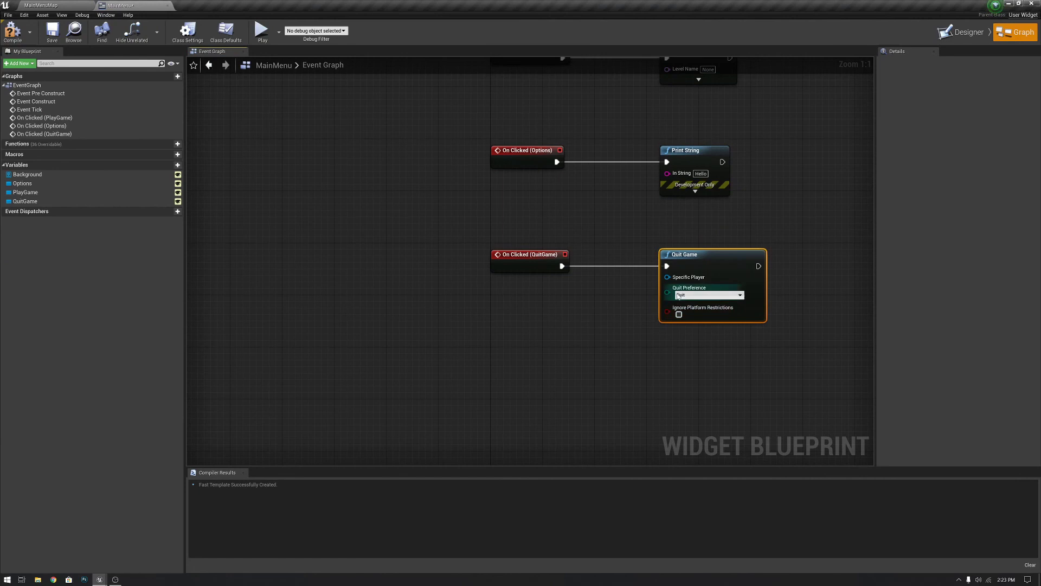
pyautogui.scroll(1, 574, 323)
pyautogui.scroll(-5, 716, 271)
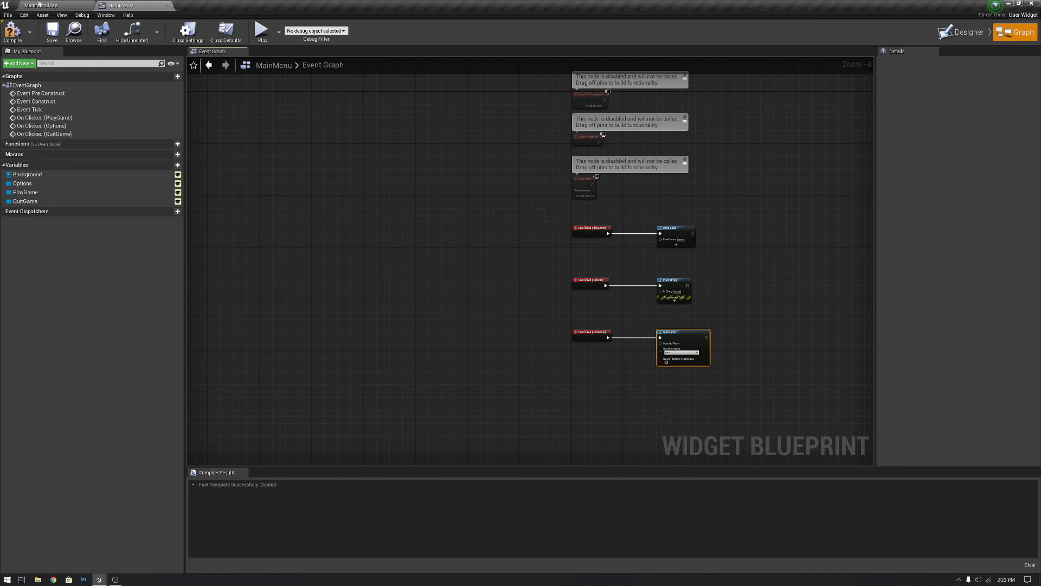
# - Compile the MainMenu widget and check the level's World Settings game mode override list
pyautogui.click(12, 29)
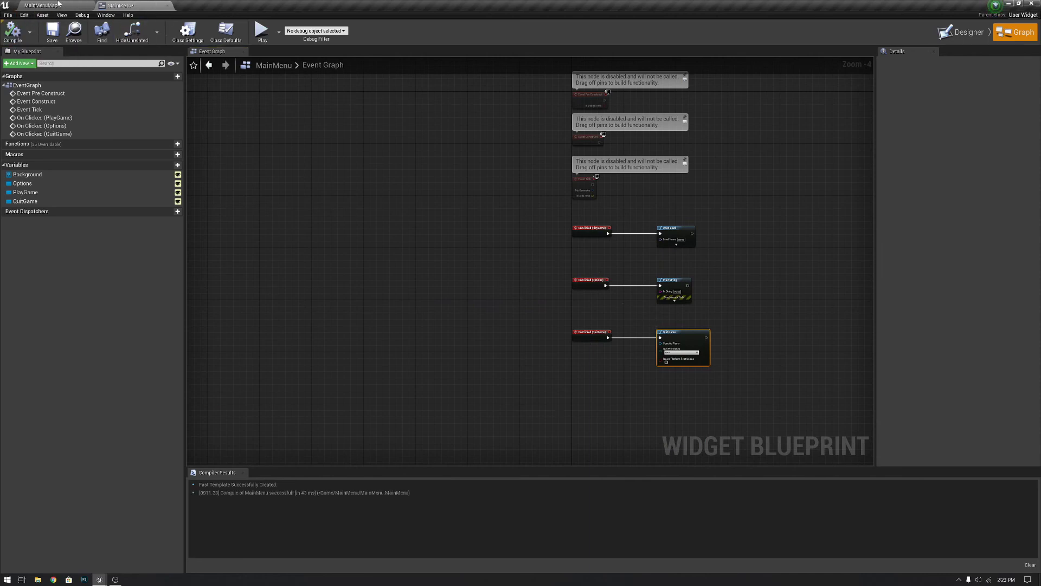
pyautogui.click(58, 4)
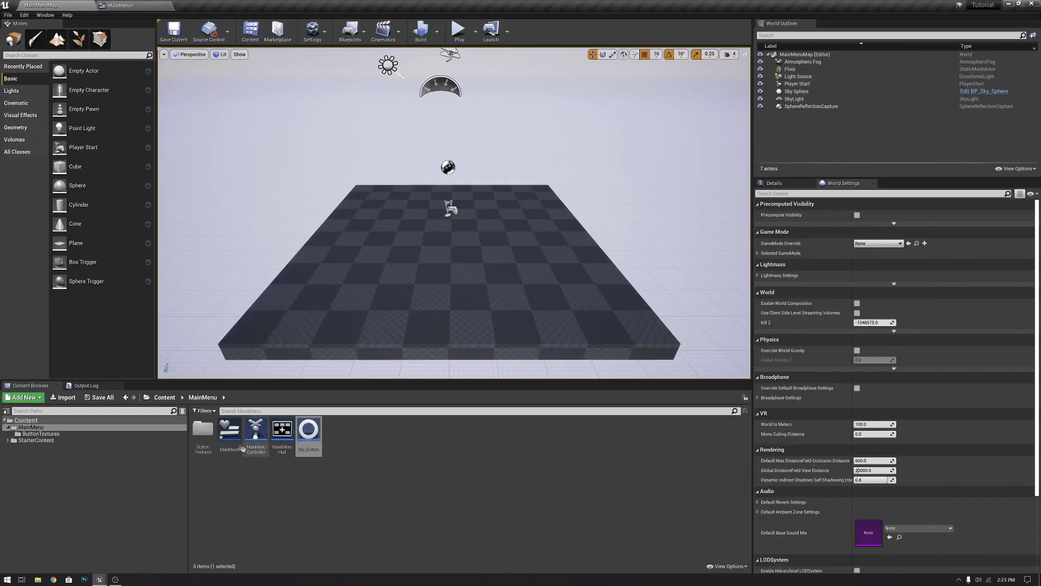
pyautogui.doubleClick(231, 434)
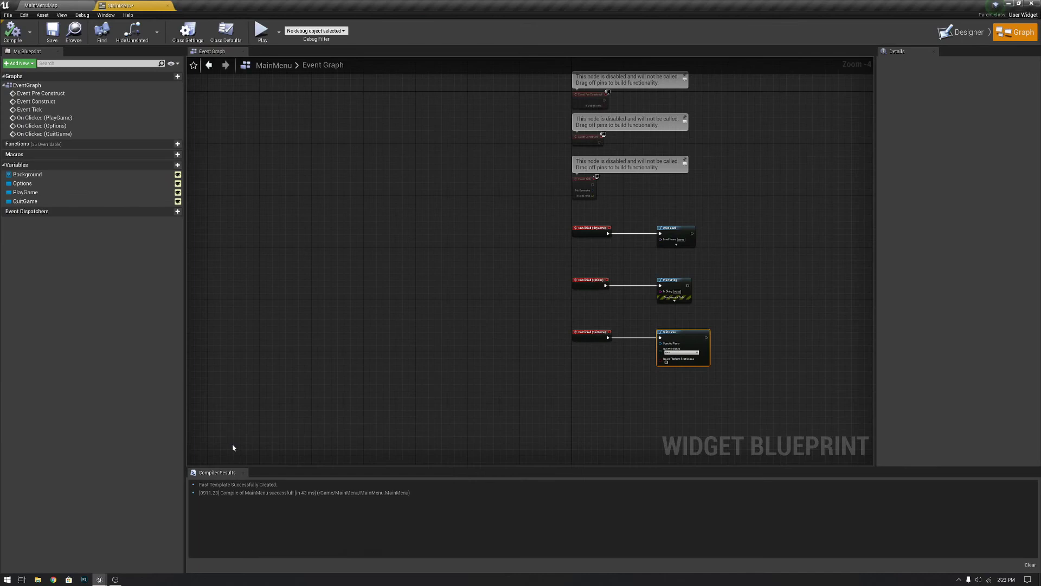
pyautogui.click(58, 5)
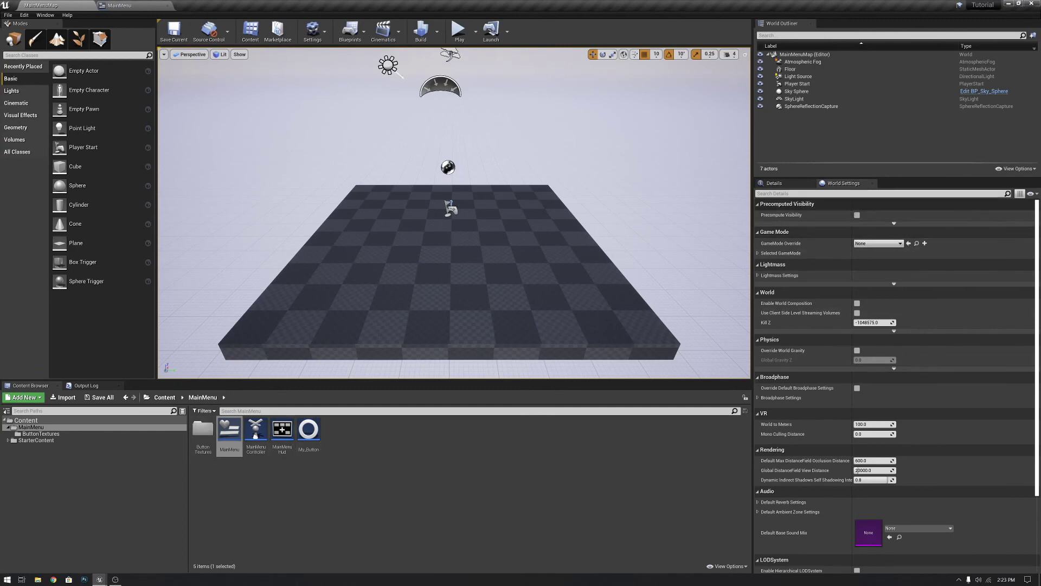
pyautogui.click(774, 182)
pyautogui.click(844, 182)
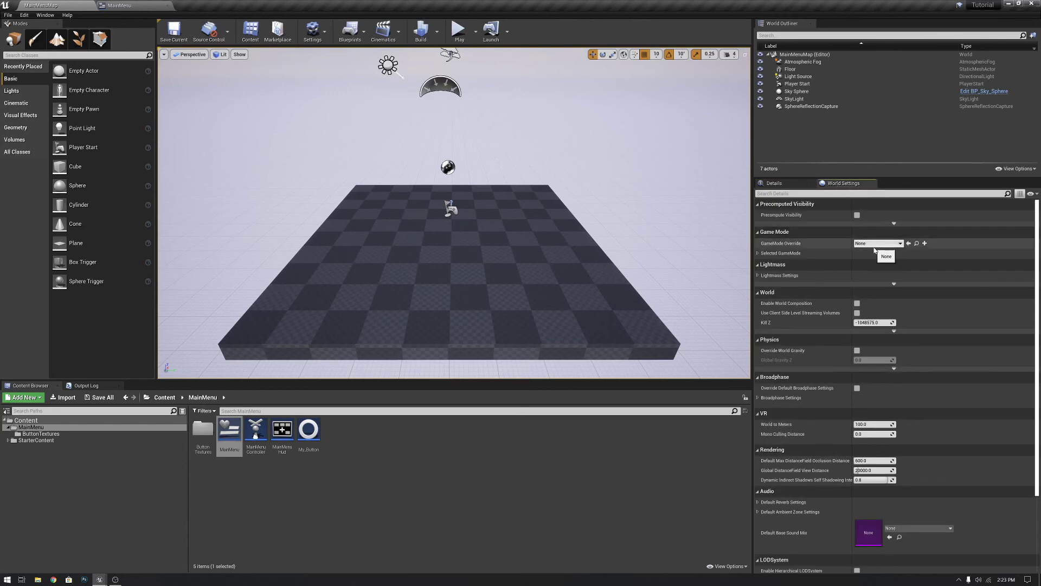
pyautogui.click(870, 243)
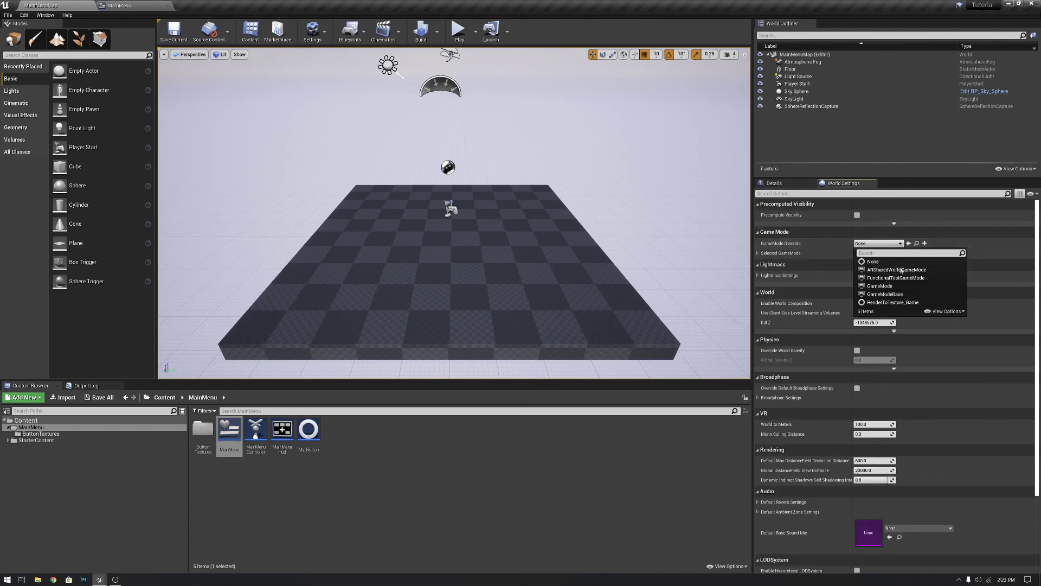
# - Create a Game Mode Base blueprint named Mainmenu_gamemode and open it for editing
pyautogui.rightClick(396, 498)
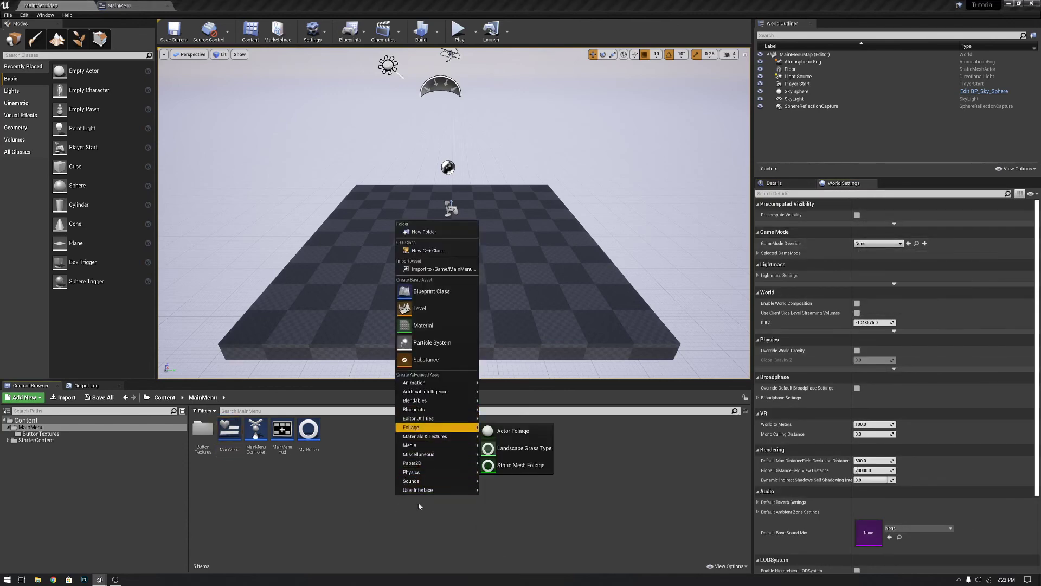
pyautogui.click(433, 292)
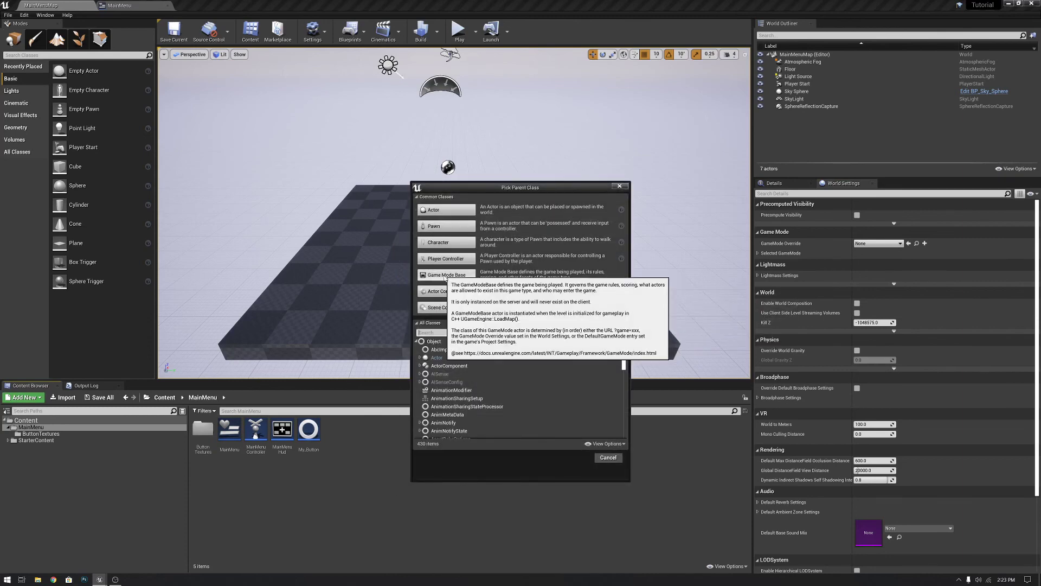
pyautogui.click(445, 275)
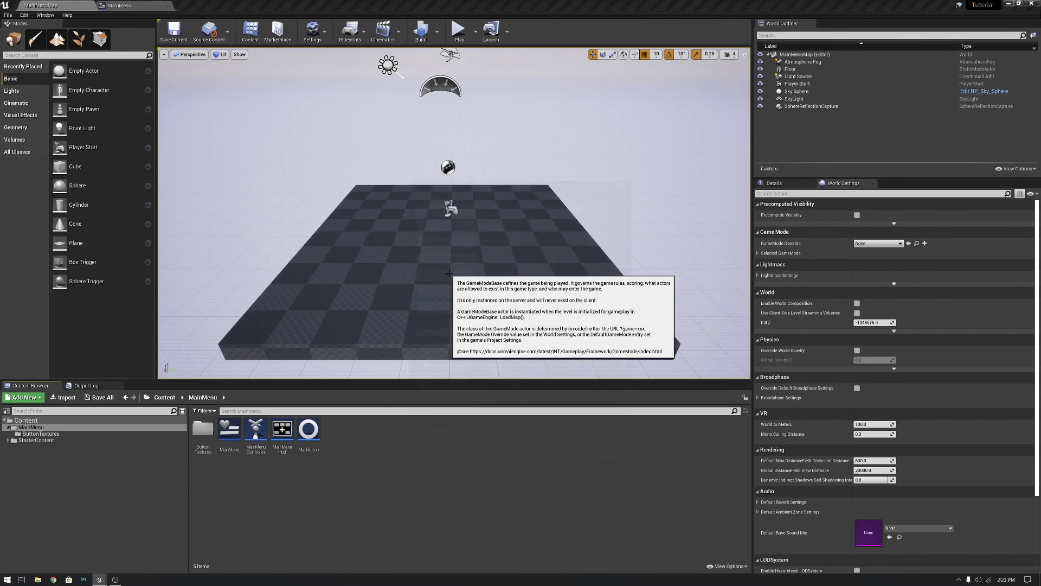
pyautogui.write('Mainmenu_')
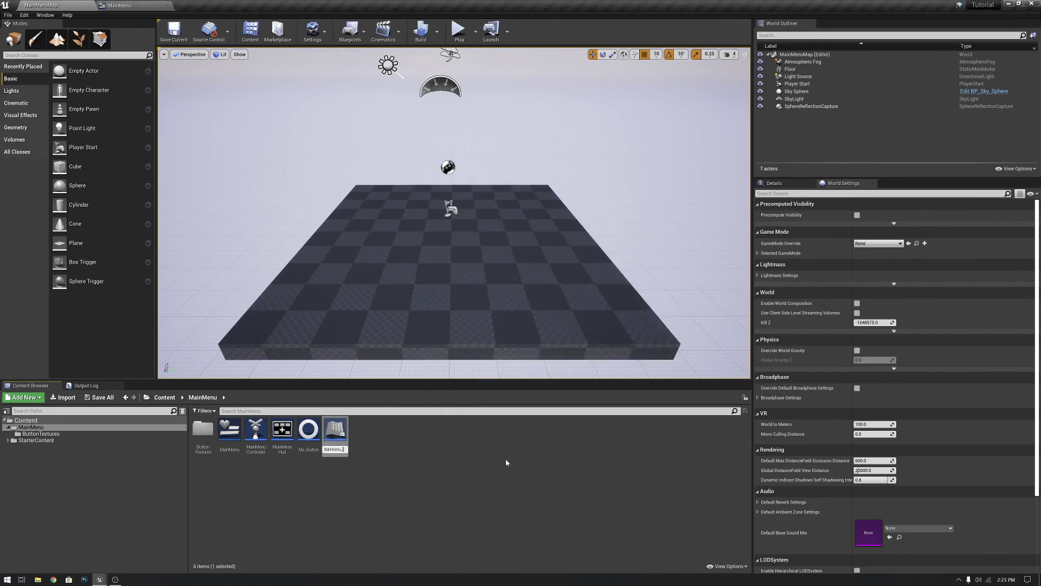
pyautogui.write('gamemode')
pyautogui.press('Return')
pyautogui.doubleClick(257, 440)
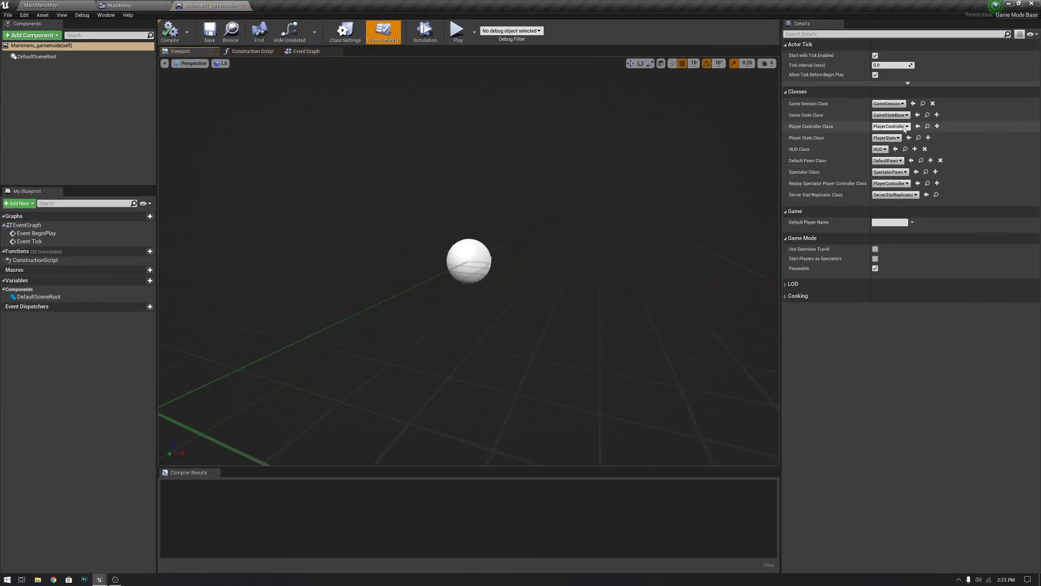
# - Set the HUD Class to MainMenuHud and the Default Pawn Class to None
pyautogui.click(881, 149)
pyautogui.click(902, 184)
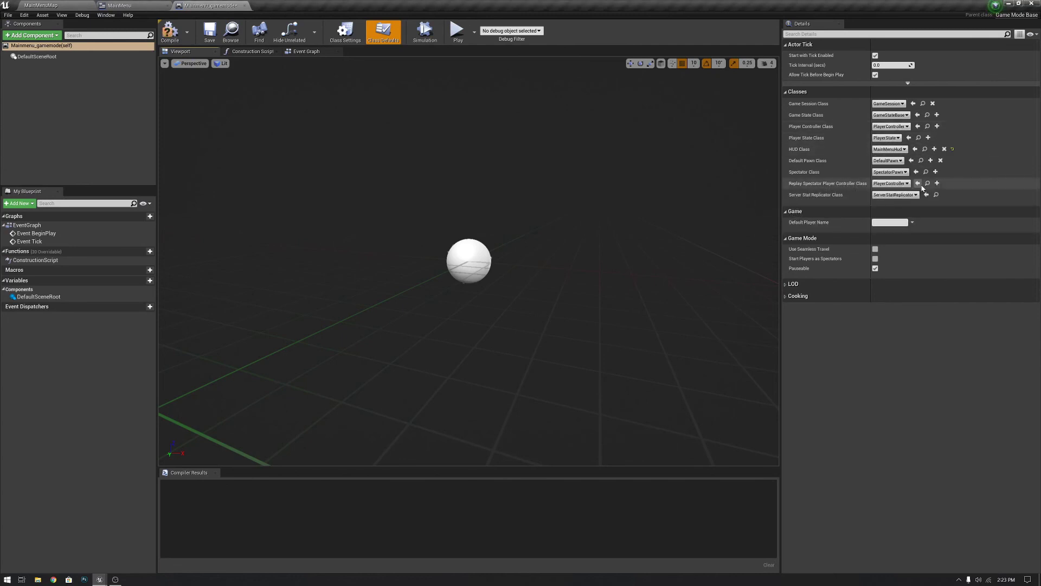
pyautogui.click(888, 161)
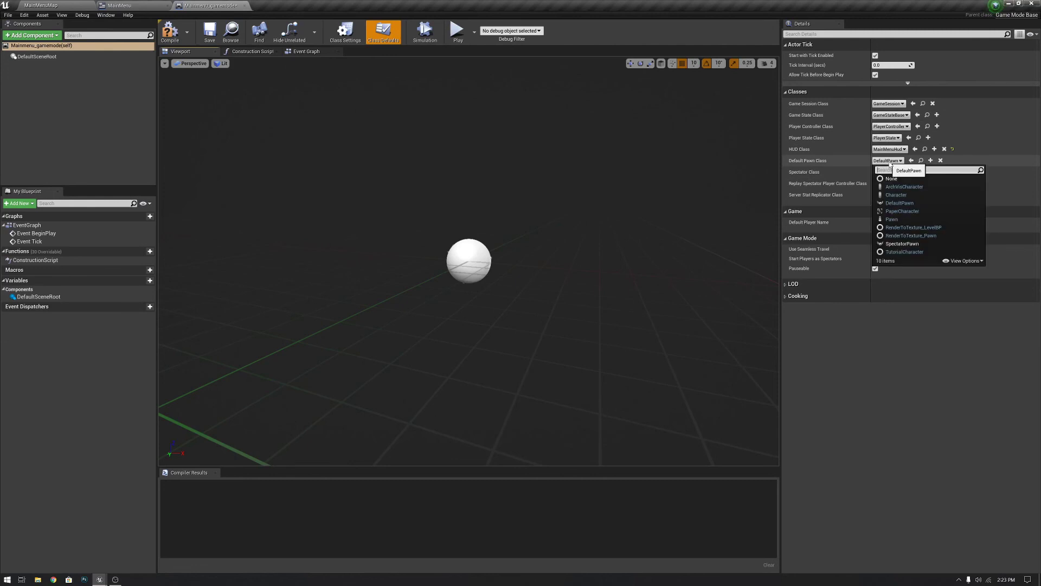
pyautogui.click(891, 178)
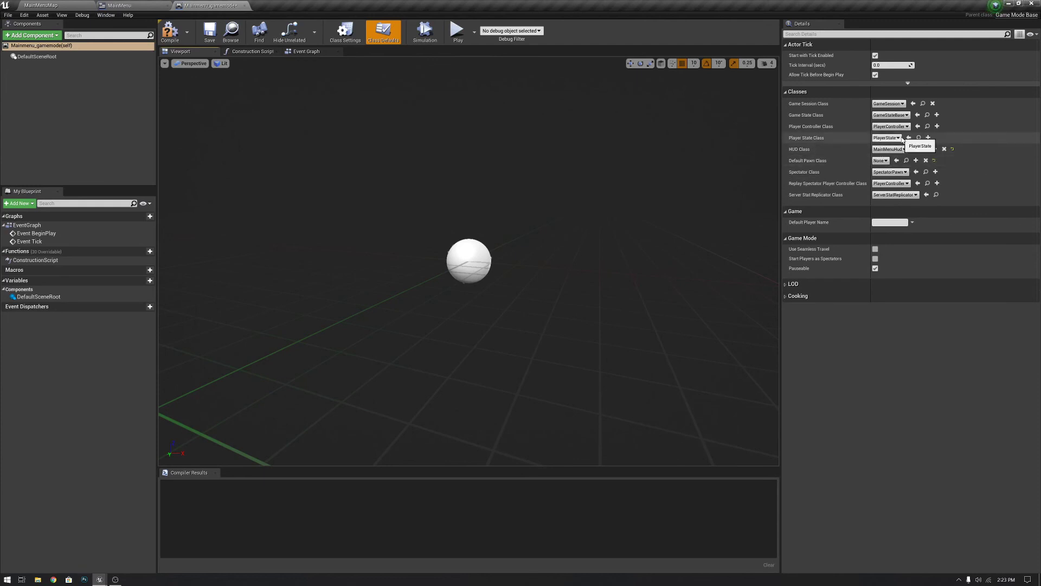
# - Leave the other classes unchanged, then compile, save and close Mainmenu_gamemode
pyautogui.click(890, 103)
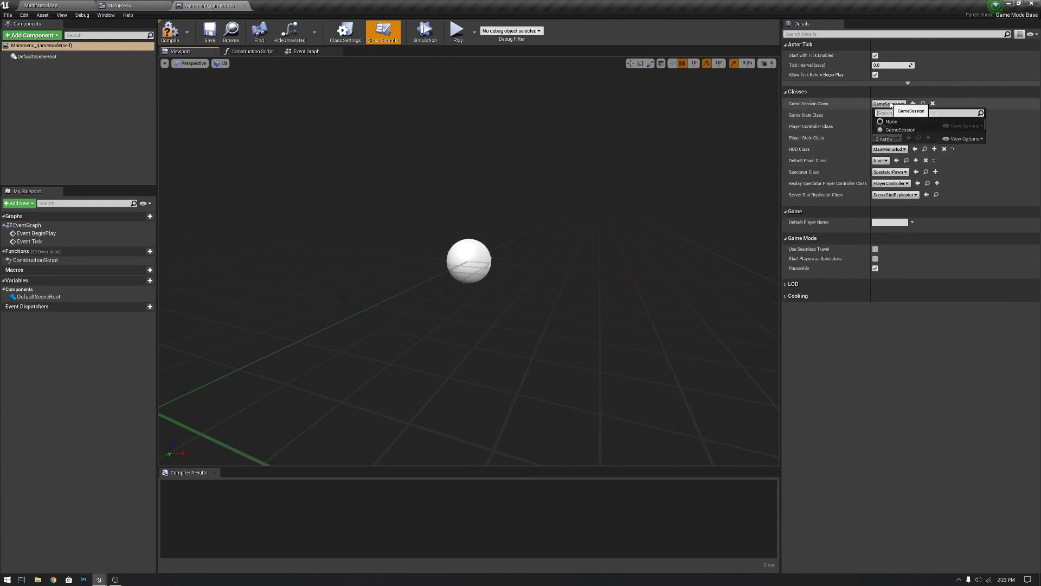
pyautogui.click(889, 103)
pyautogui.click(890, 115)
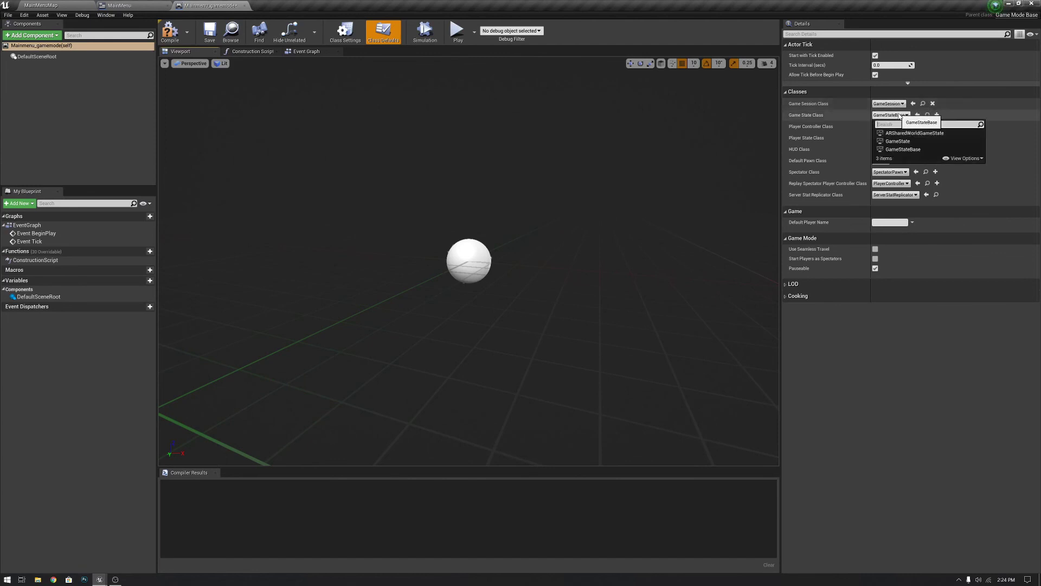
pyautogui.click(865, 366)
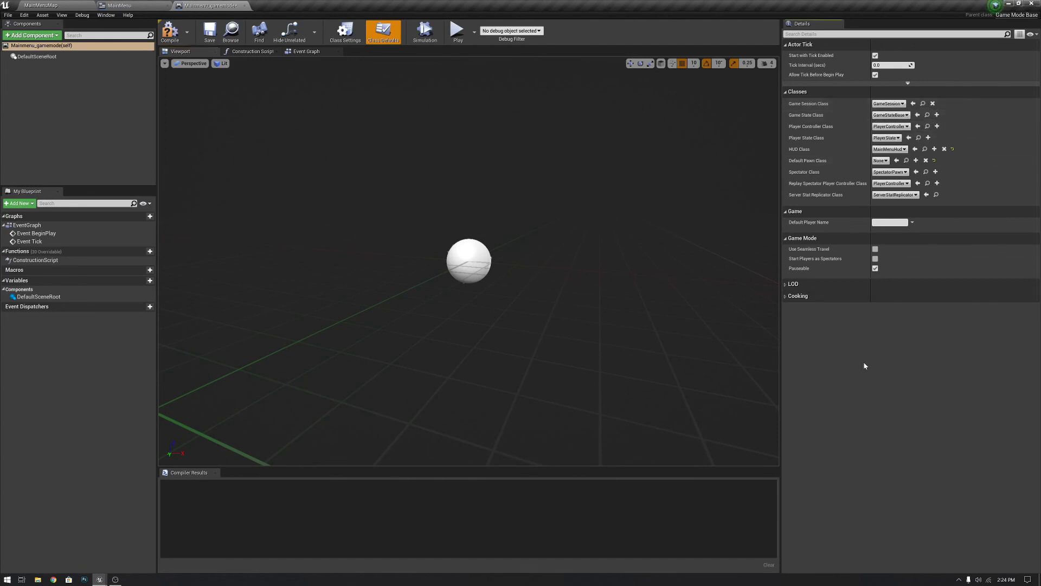
pyautogui.click(891, 127)
pyautogui.click(903, 383)
pyautogui.click(169, 32)
pyautogui.click(211, 33)
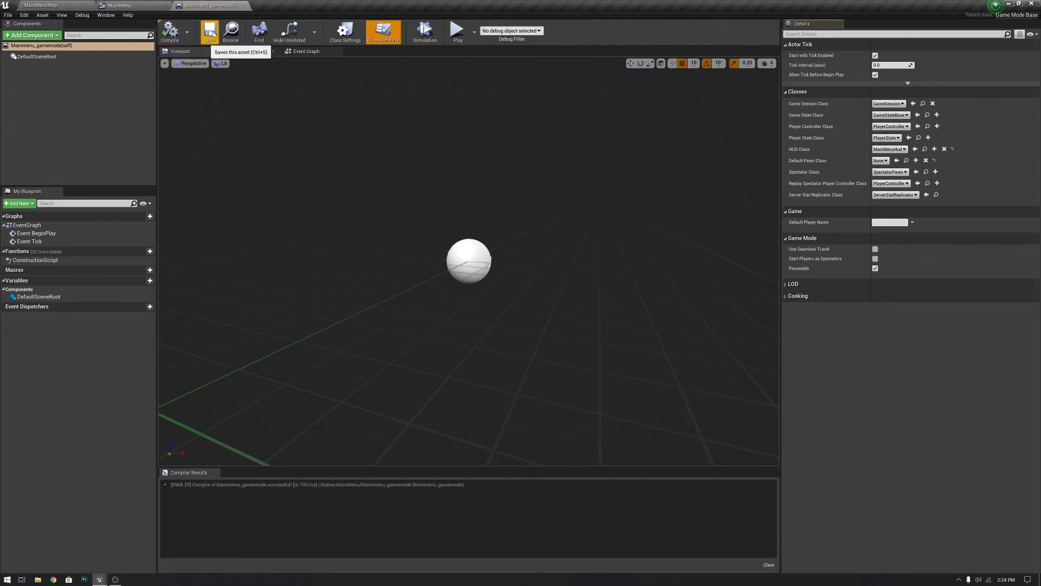
pyautogui.click(243, 5)
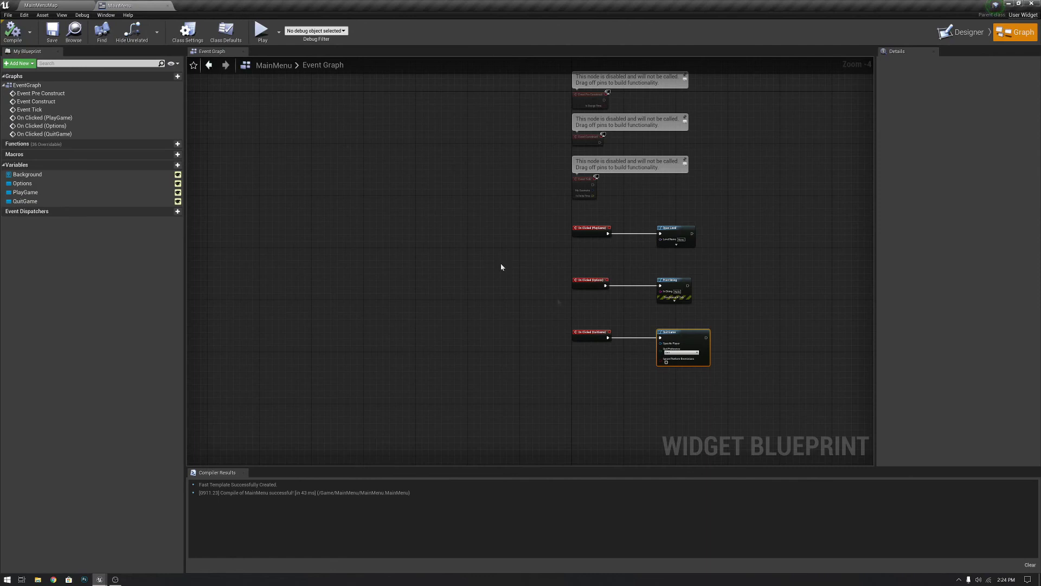
# - Set MainMenuMap's World Settings GameMode Override to Mainmenu_gamemode
pyautogui.click(41, 5)
pyautogui.click(875, 244)
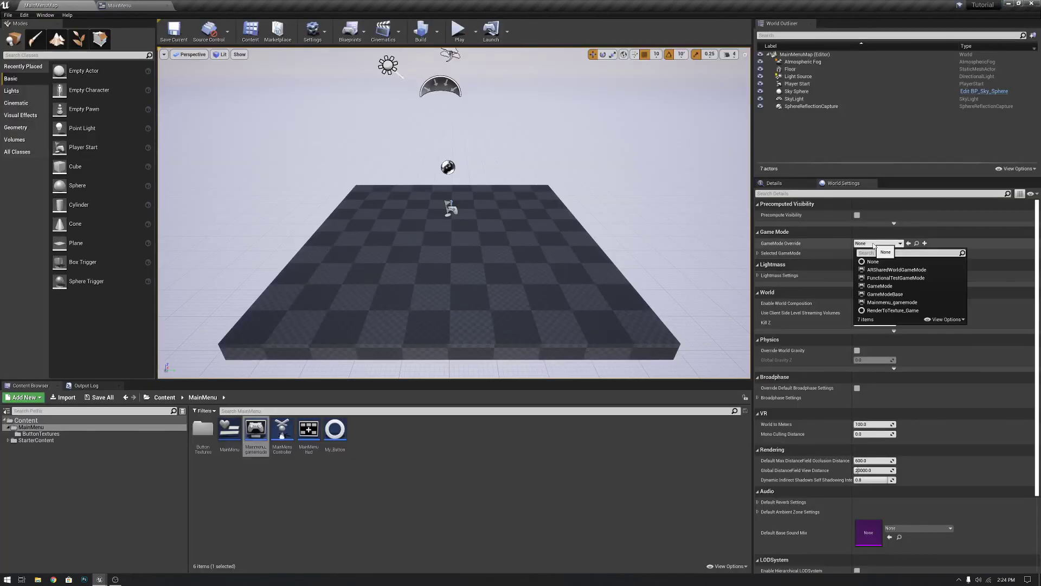
pyautogui.click(895, 302)
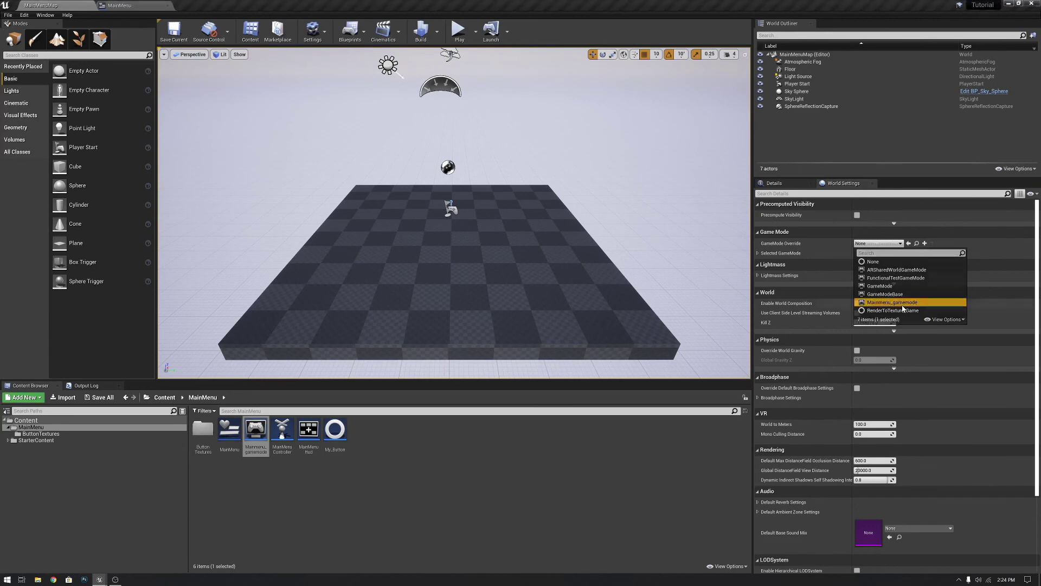
pyautogui.click(758, 253)
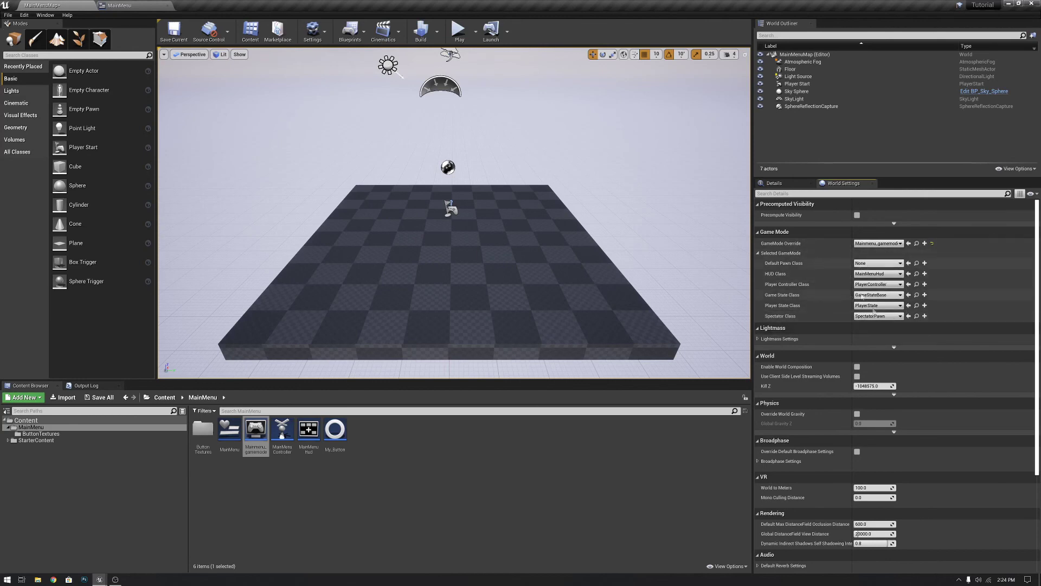
pyautogui.click(762, 254)
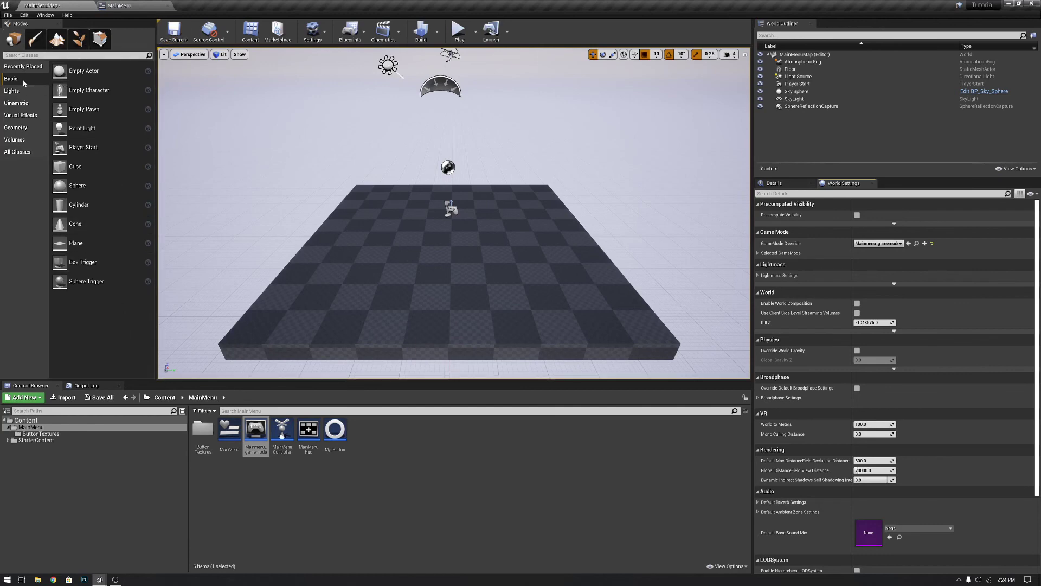
pyautogui.click(8, 15)
# - Save the MainMenuMap level with File > Save Current
pyautogui.click(33, 82)
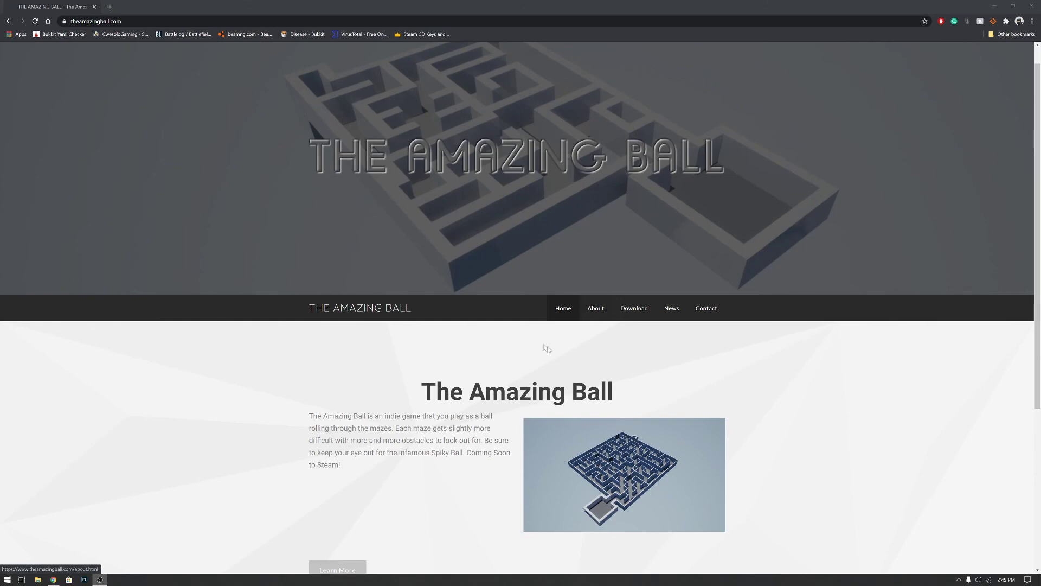
pyautogui.click(630, 307)
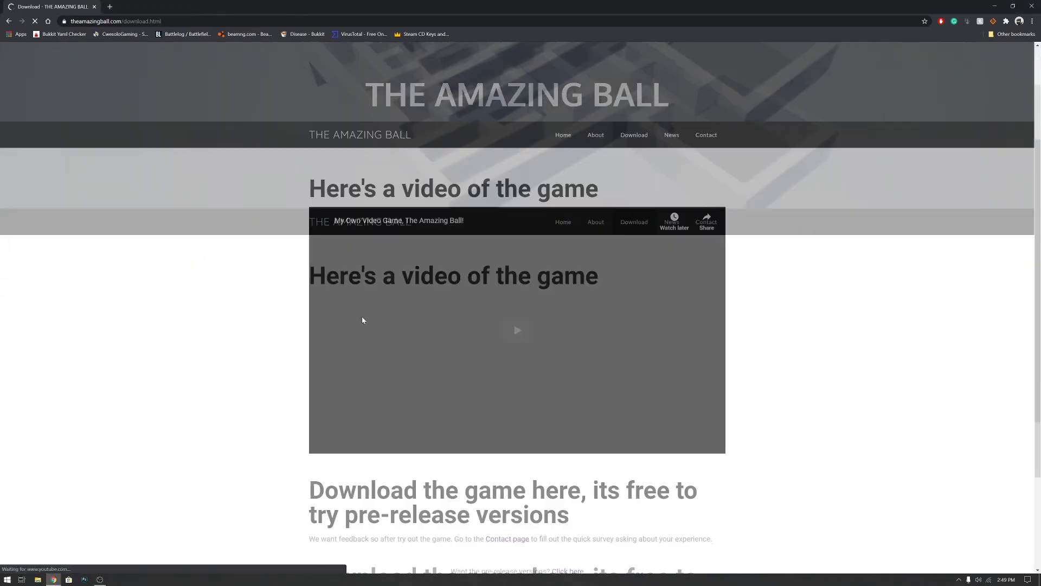
pyautogui.scroll(-5, 363, 317)
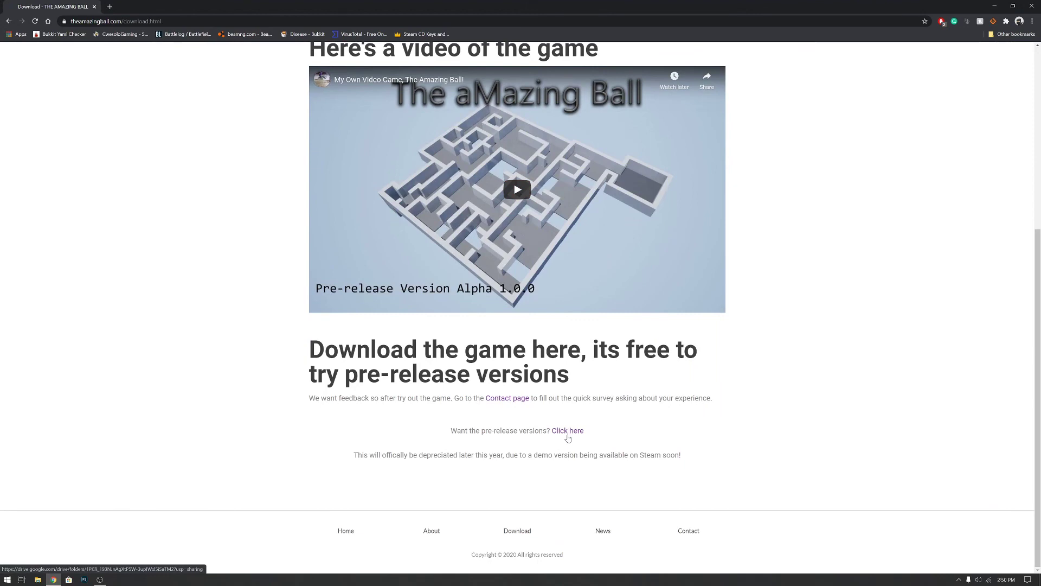
pyautogui.scroll(5, 569, 434)
pyautogui.click(579, 282)
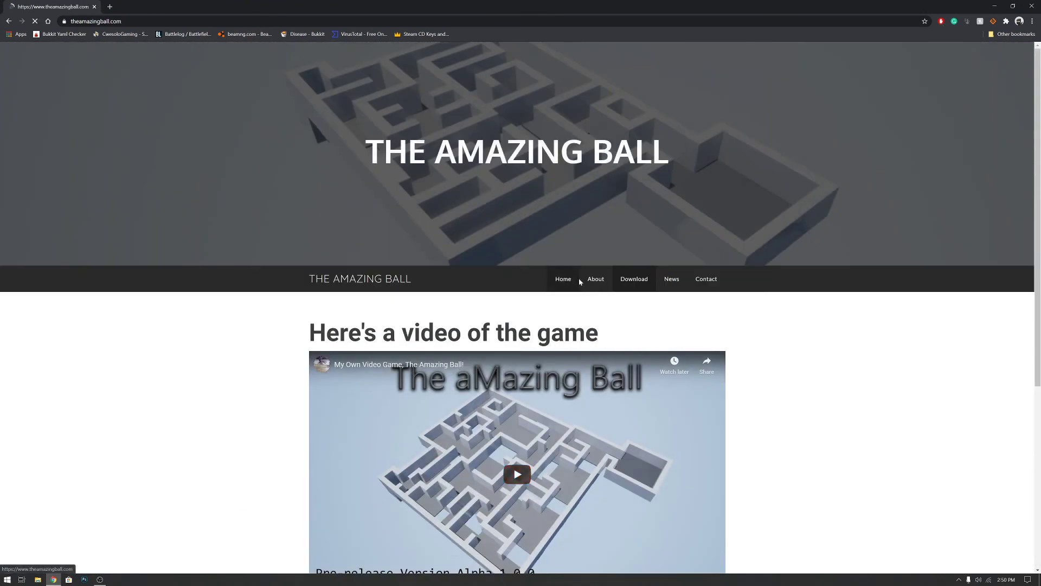